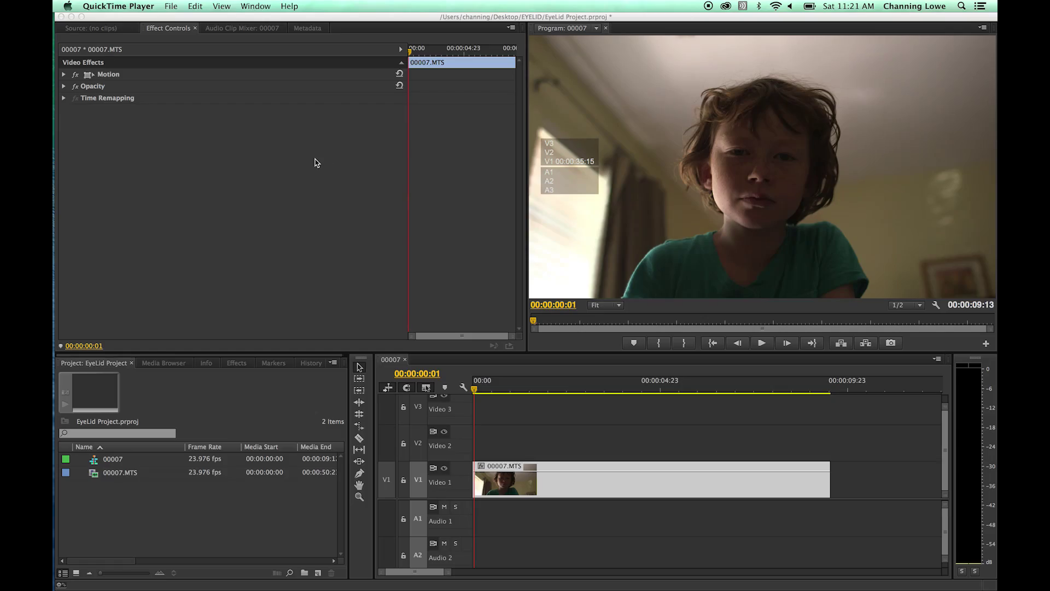
Set the program monitor's playback resolution to Full
left_click(311, 157)
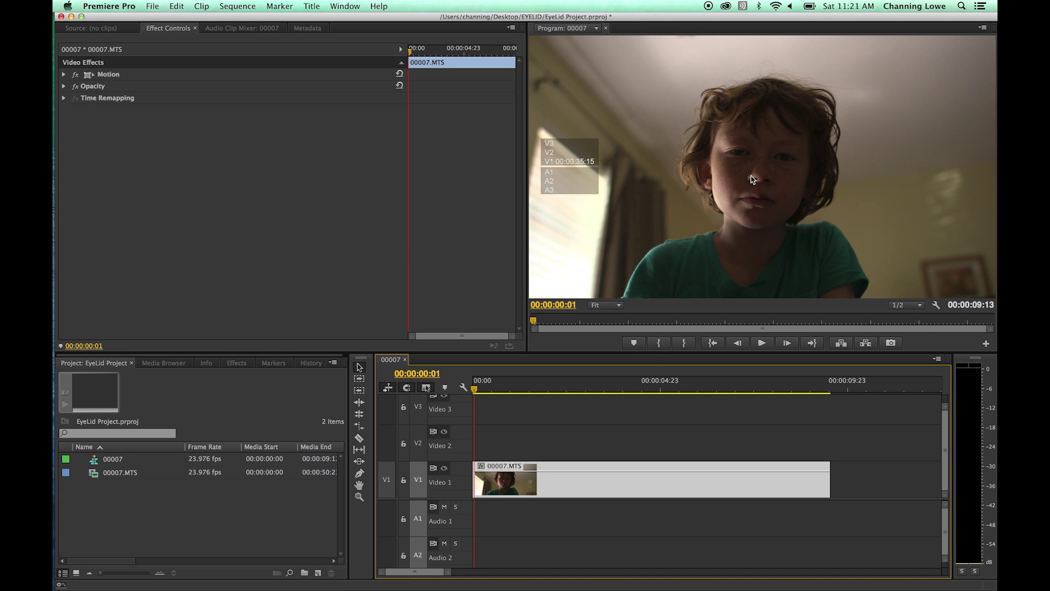
left_click(912, 306)
left_click(910, 316)
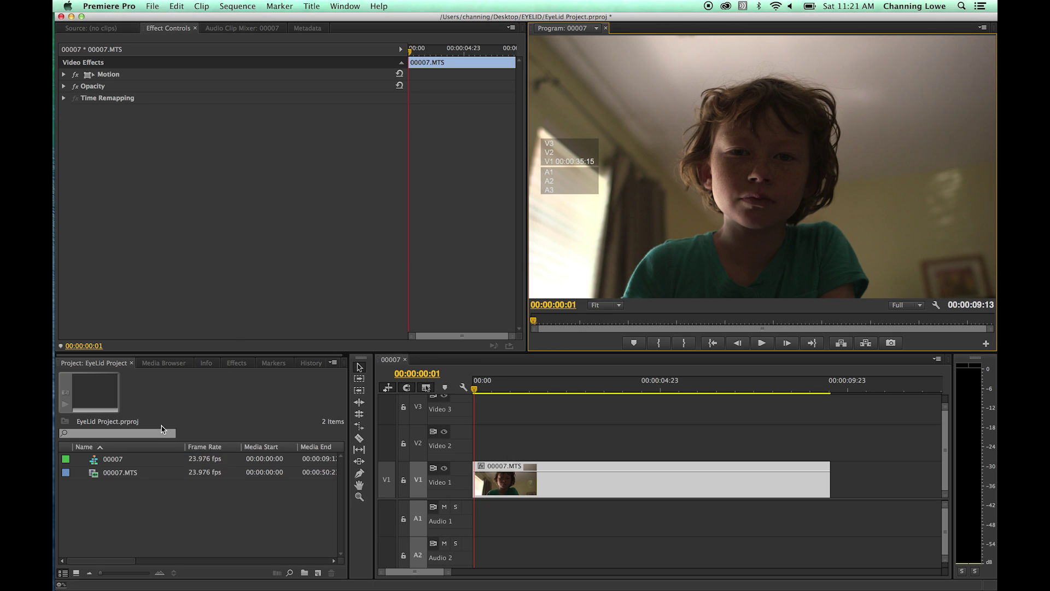
left_click(116, 506)
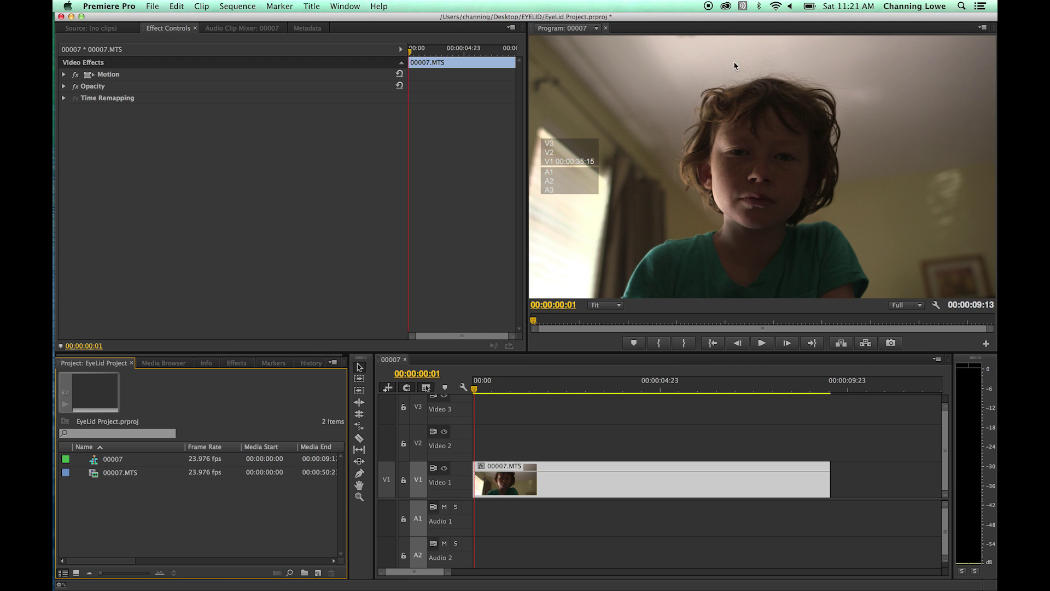
Play the 00007 sequence to review the footage, and return the playhead to the start
left_click(469, 391)
key("space")
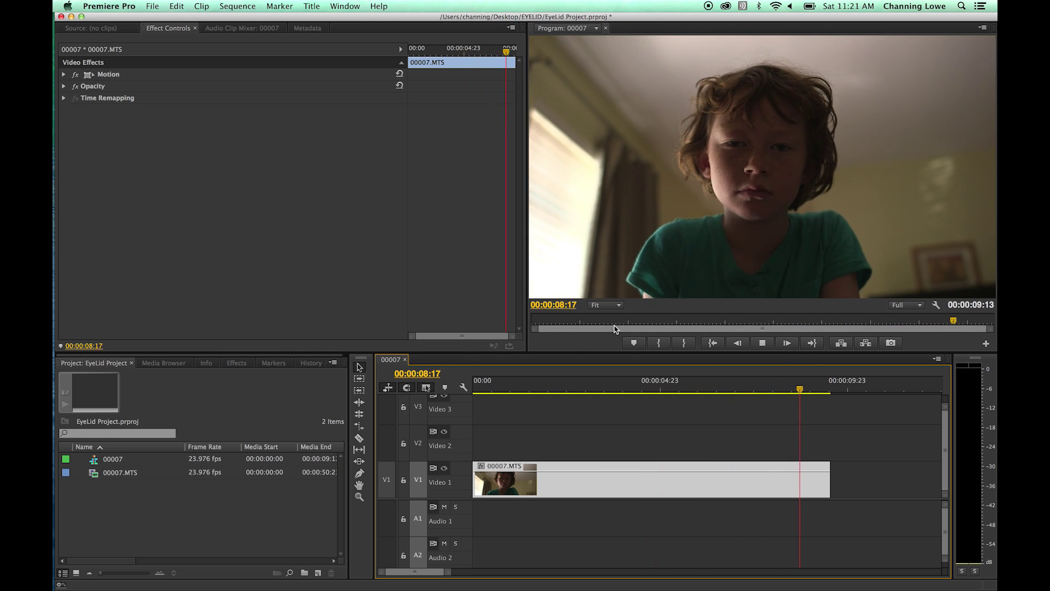
key("space")
left_click_drag(495, 392, 473, 392)
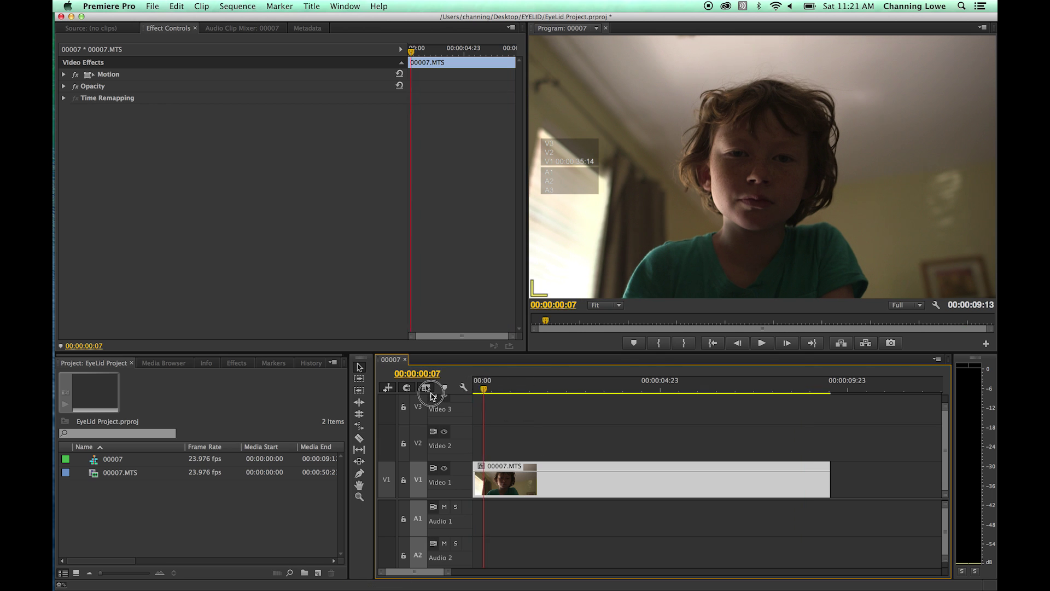
left_click(223, 500)
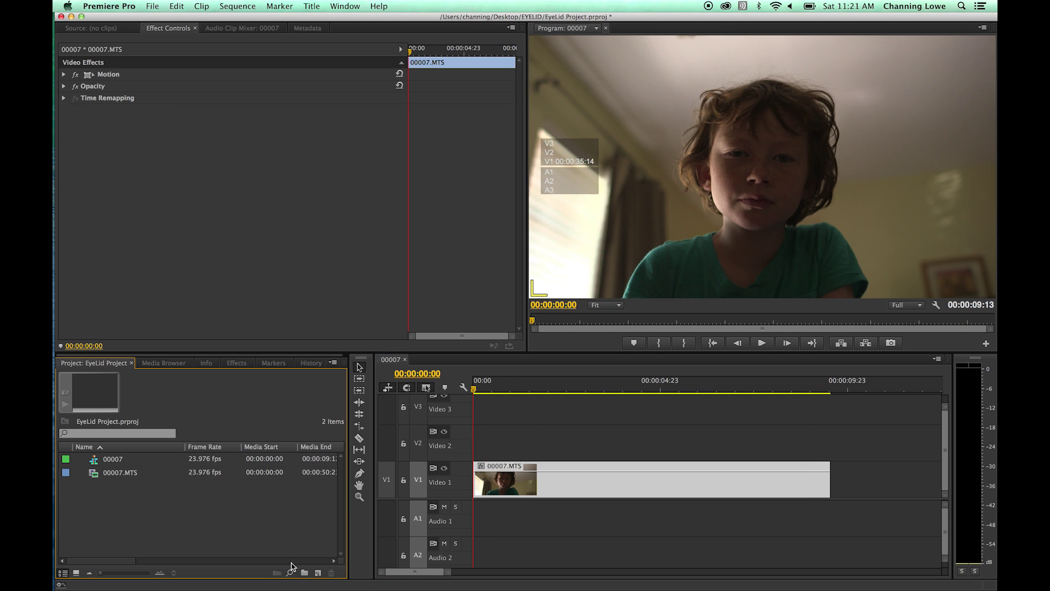
Create a black color matte (010101) with the default 1920 x 1080, 23.976fps video settings and name it "Eye Lid"
left_click(317, 573)
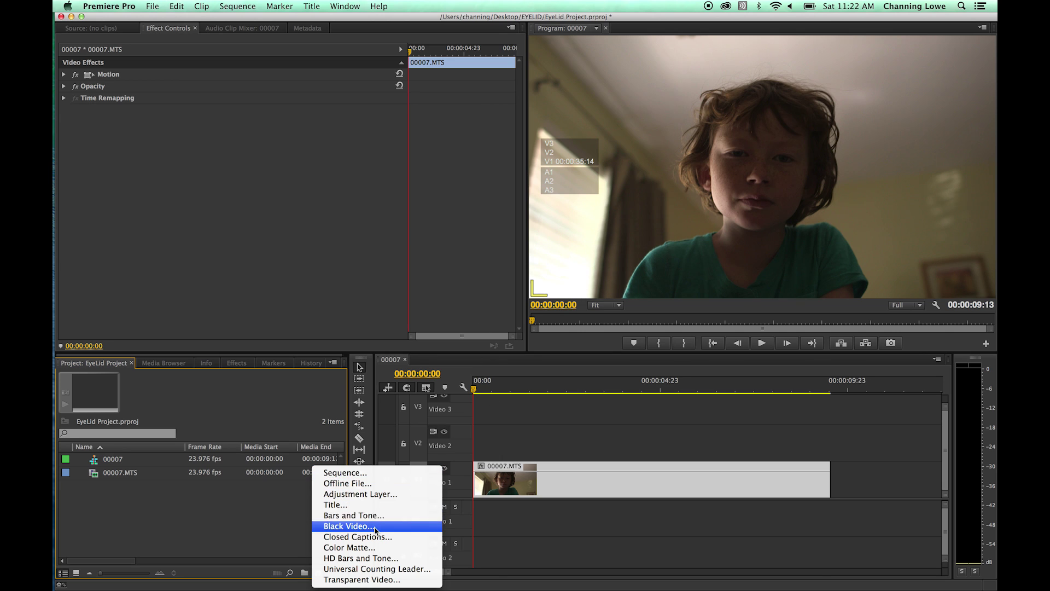
left_click(265, 530)
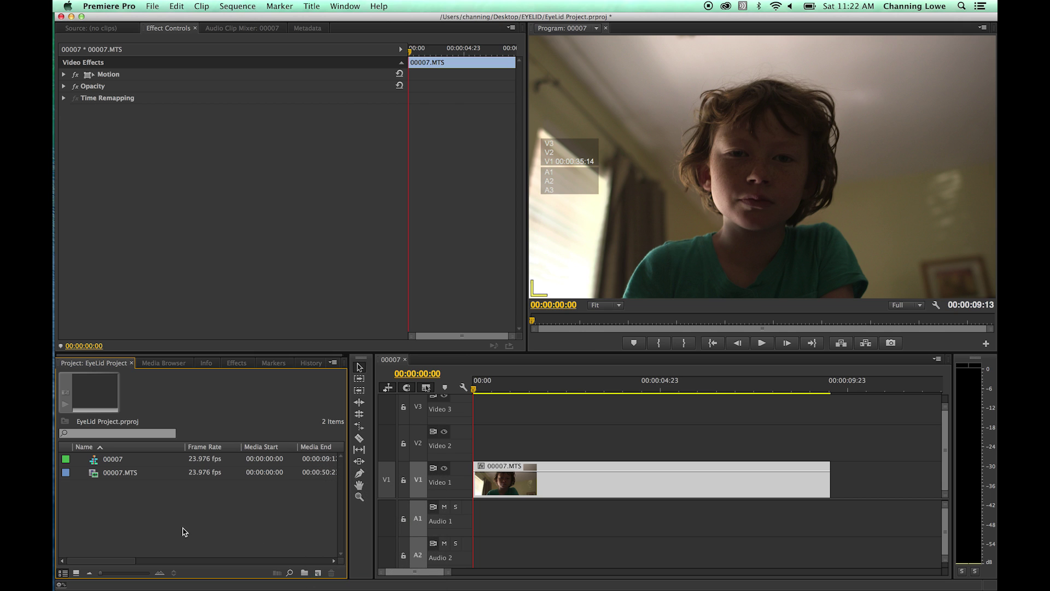
left_click(319, 573)
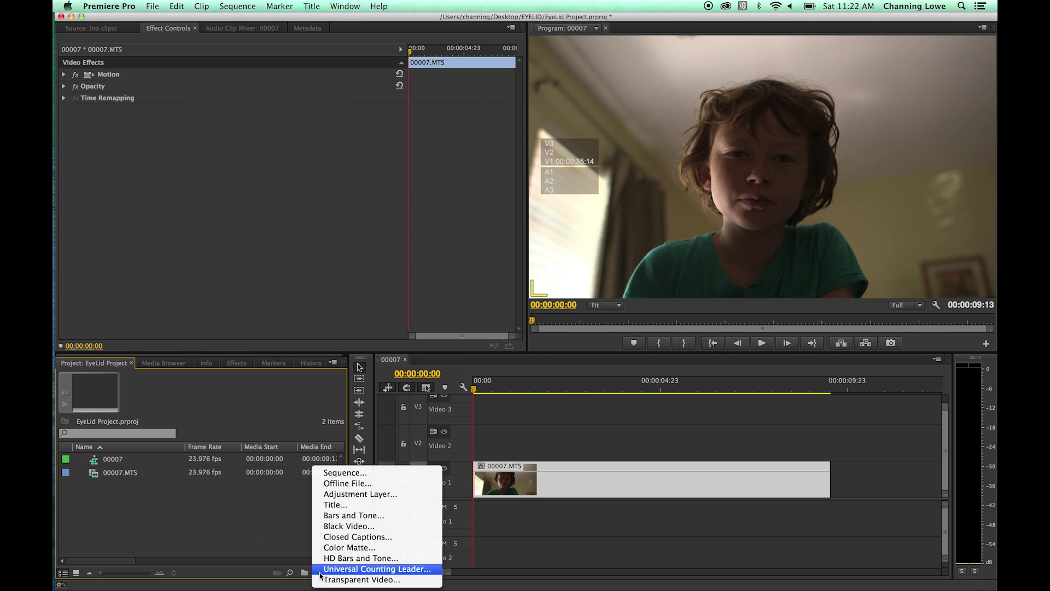
left_click(345, 548)
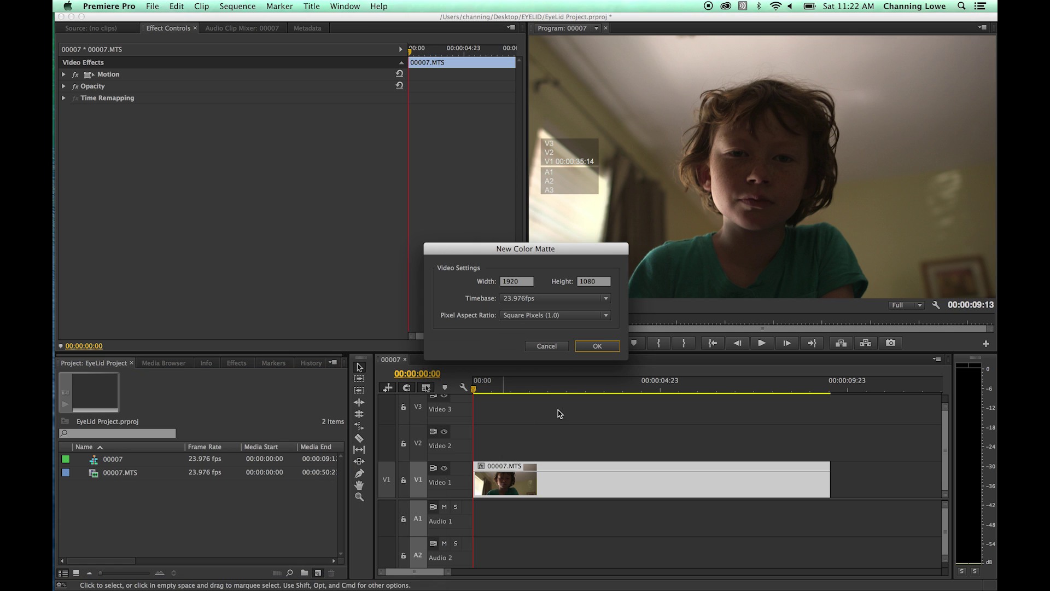
left_click(597, 346)
mouse_move(445, 171)
left_mouse_down()
mouse_move(455, 160)
mouse_move(393, 144)
left_mouse_up()
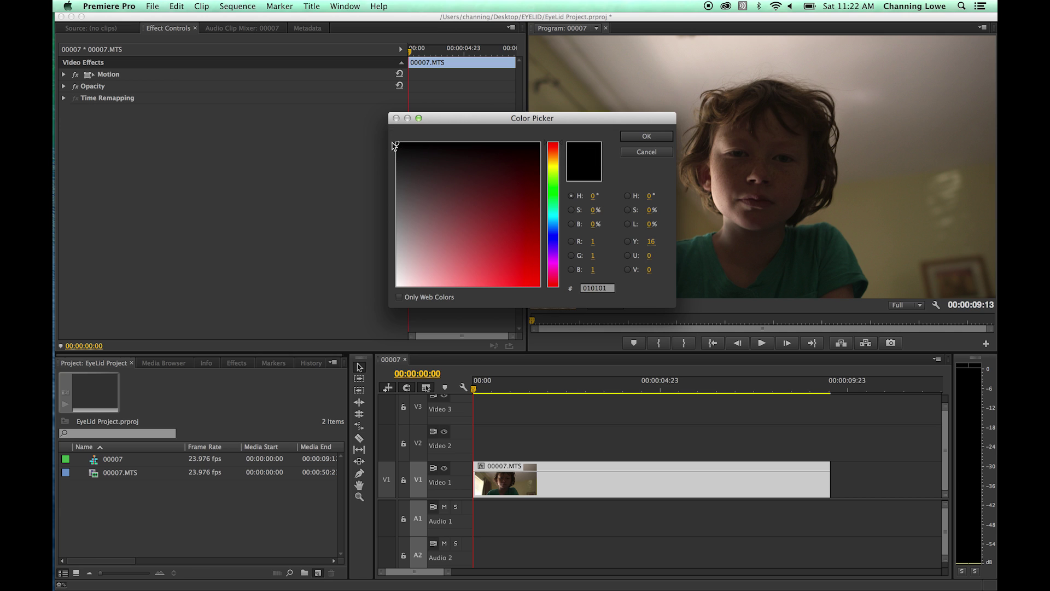
left_click(632, 137)
left_click(523, 307)
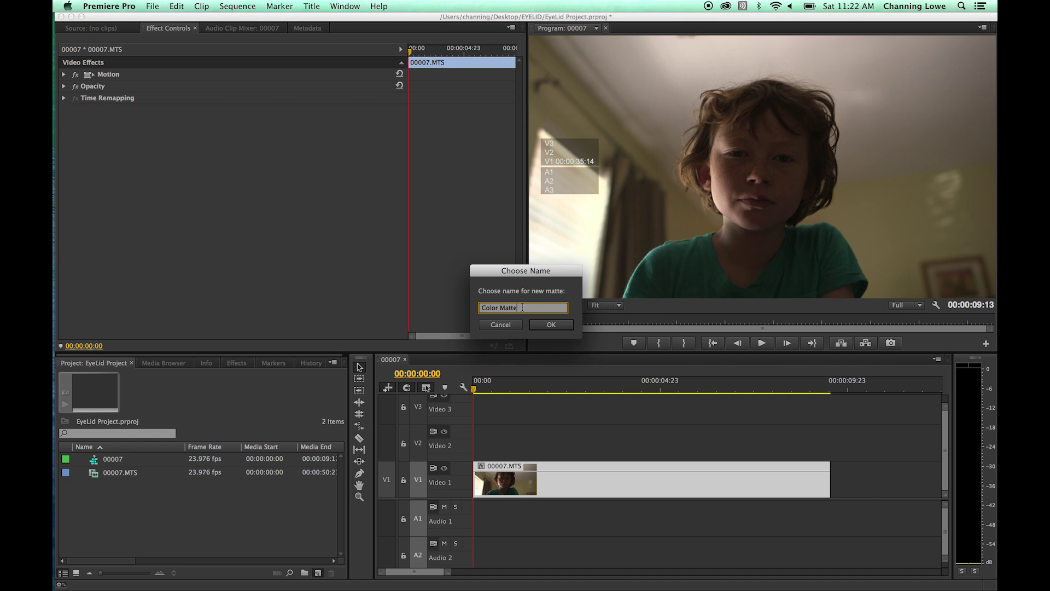
left_click_drag(523, 307, 424, 304)
type("Eye Lid")
key("Return")
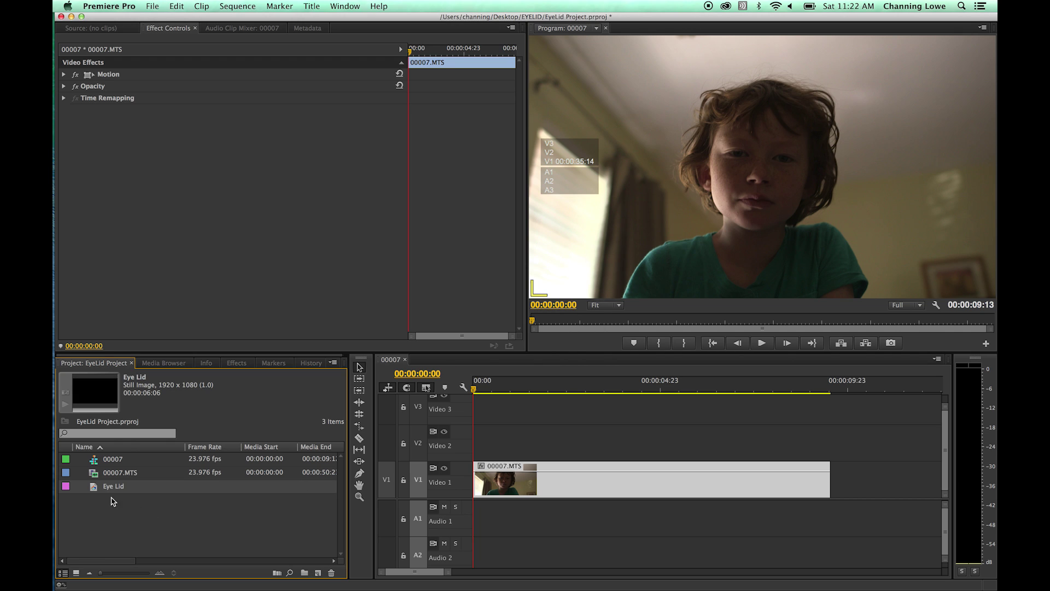
Place the Eye Lid matte at the start of Video 2 and extend it to the end of the 00007.MTS clip
left_click_drag(93, 491, 452, 444)
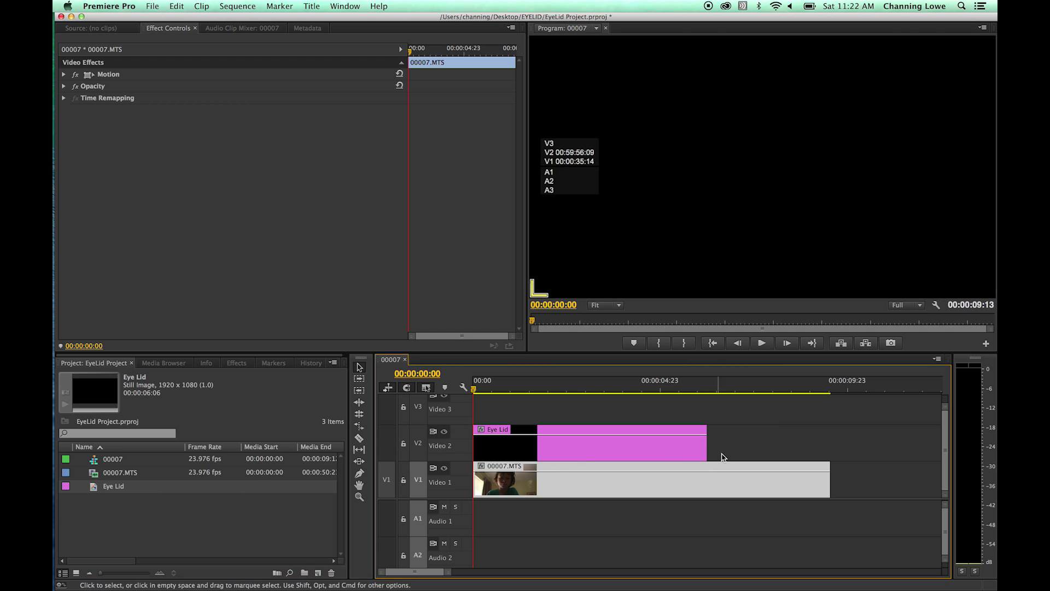
left_click_drag(706, 451, 829, 451)
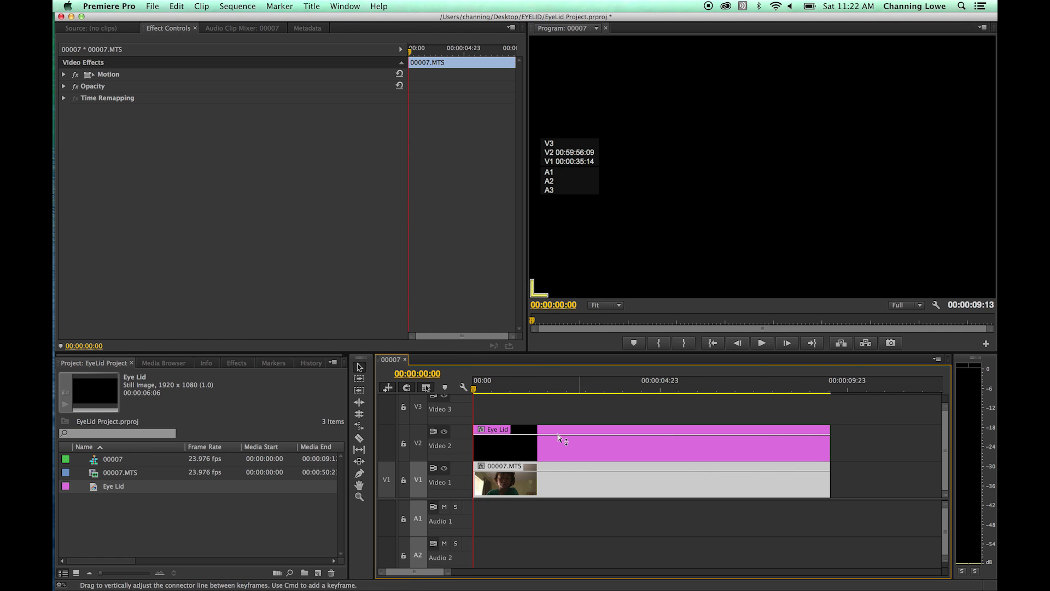
Search the effects for "crop" and apply the Crop effect to the Eye Lid clip on Video 2
left_click(499, 445)
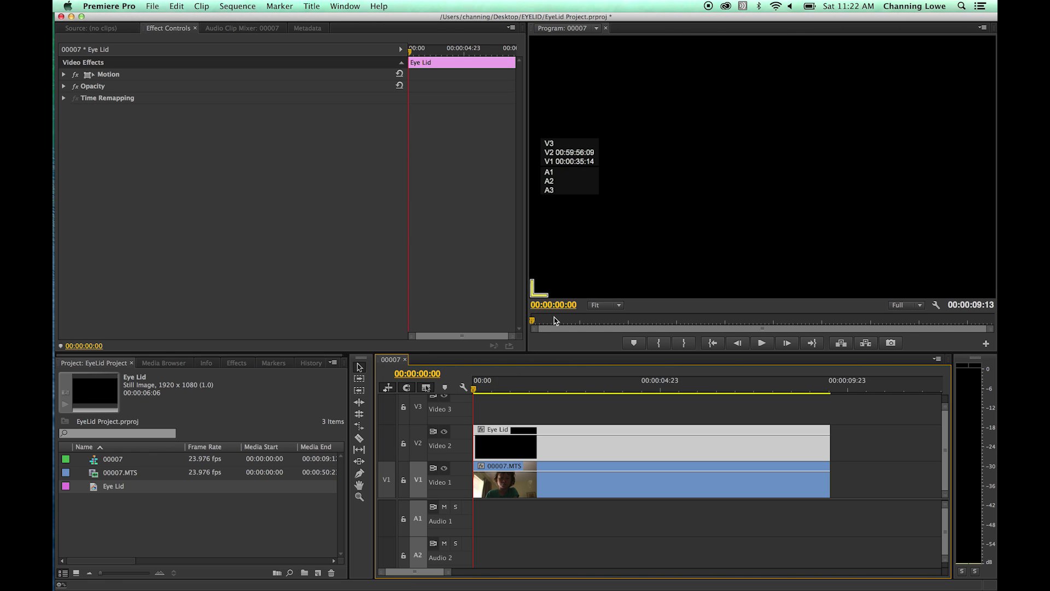
left_click(529, 437)
left_click(236, 362)
left_click(95, 376)
mouse_move(54, 379)
key("BackSpace")
key("BackSpace")
key("BackSpace")
key("BackSpace")
type("crop")
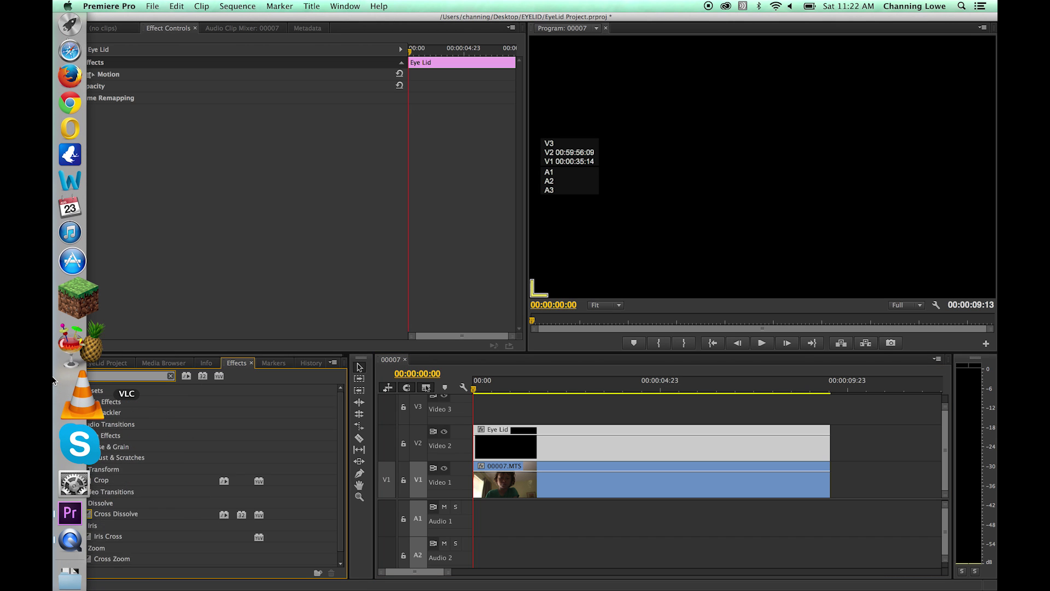
left_click(82, 450)
left_click_drag(87, 449, 554, 439)
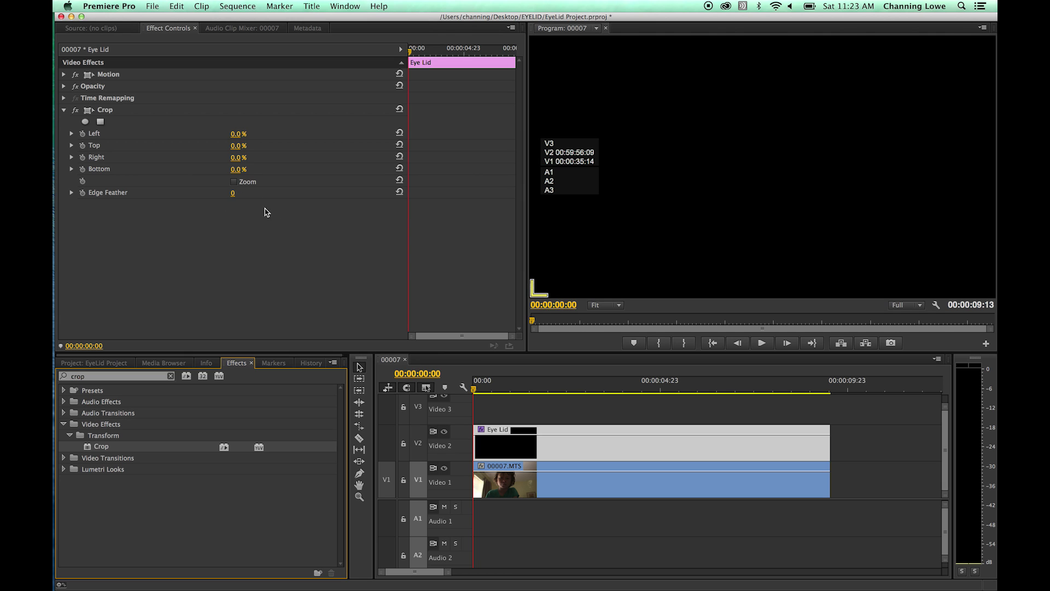
Set the Eye Lid clip's Crop Bottom to 42.0% and its Edge Feather to 177
left_click_drag(232, 195, 238, 194)
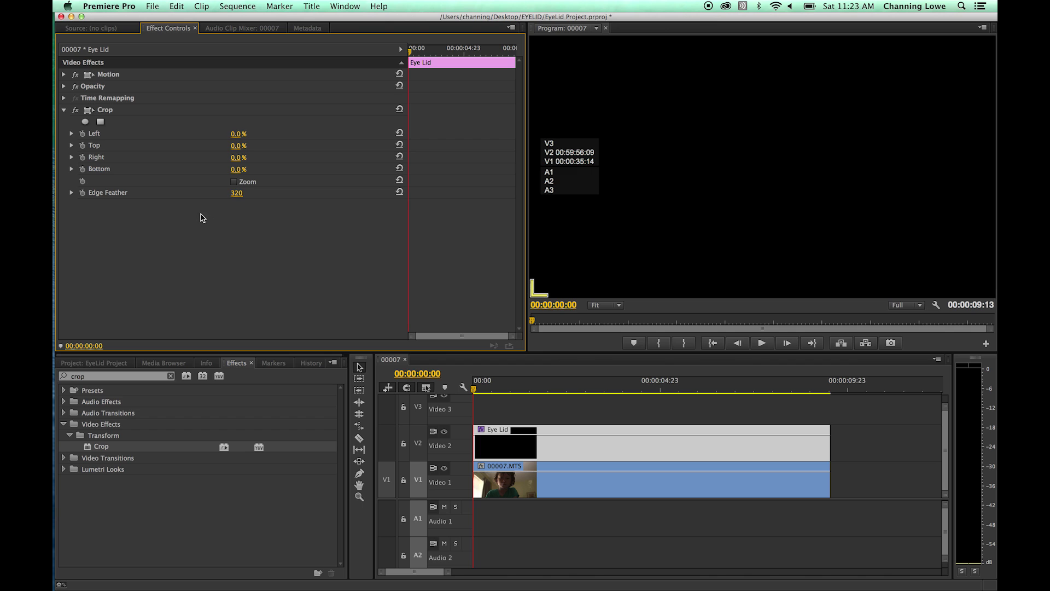
key("super+z")
left_click_drag(236, 174, 259, 173)
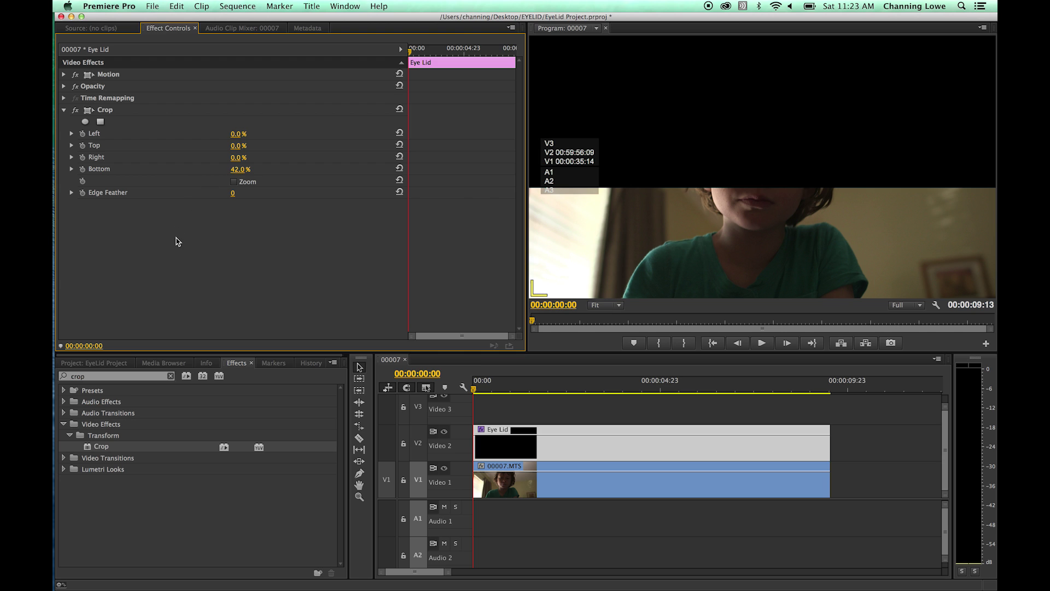
left_click_drag(232, 198, 346, 198)
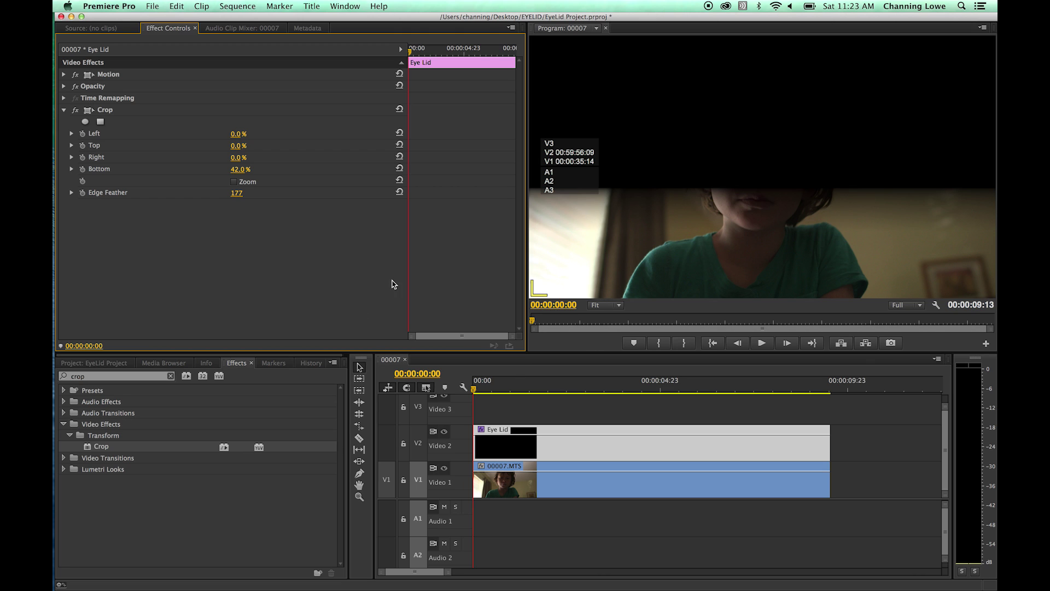
Zoom the program monitor out to 50% to show the area around the frame
left_click(588, 306)
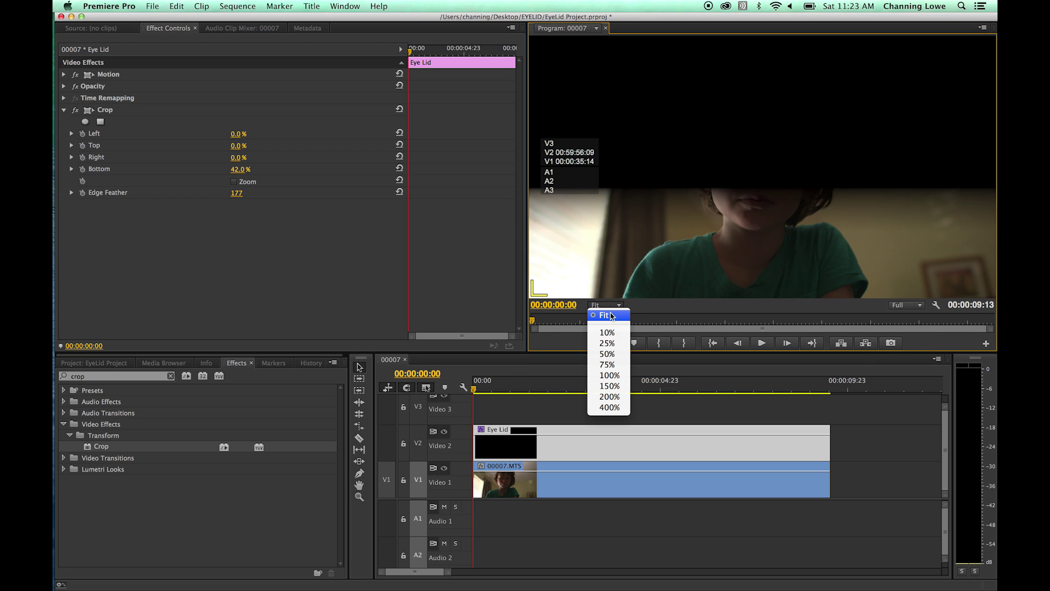
left_click(610, 343)
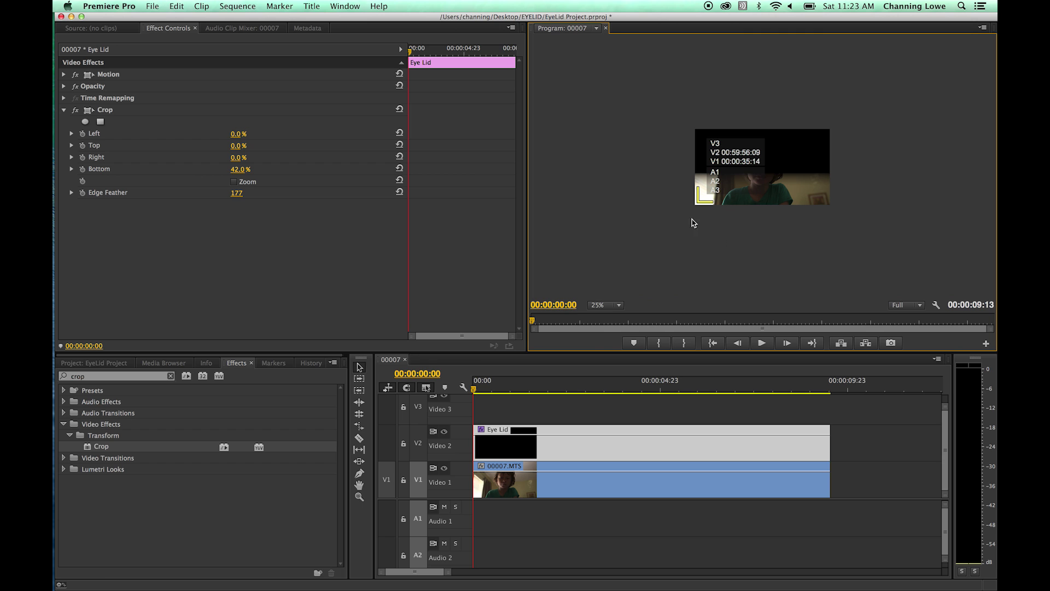
left_click(606, 306)
left_click(612, 354)
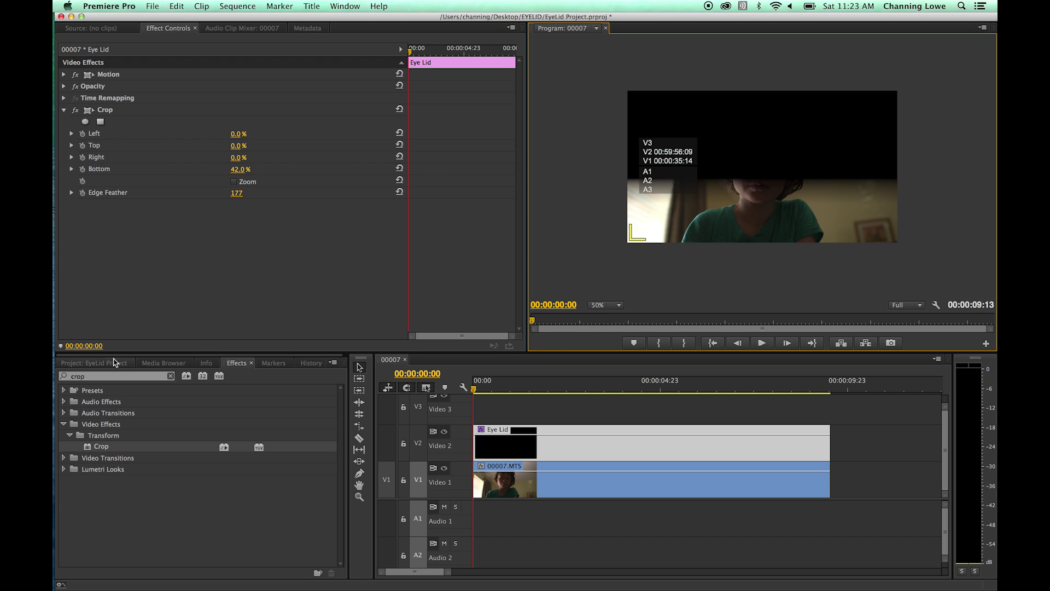
Scale the Eye Lid matte up evenly beyond the frame edges and move it up to the height of the boy's forehead
left_click(116, 75)
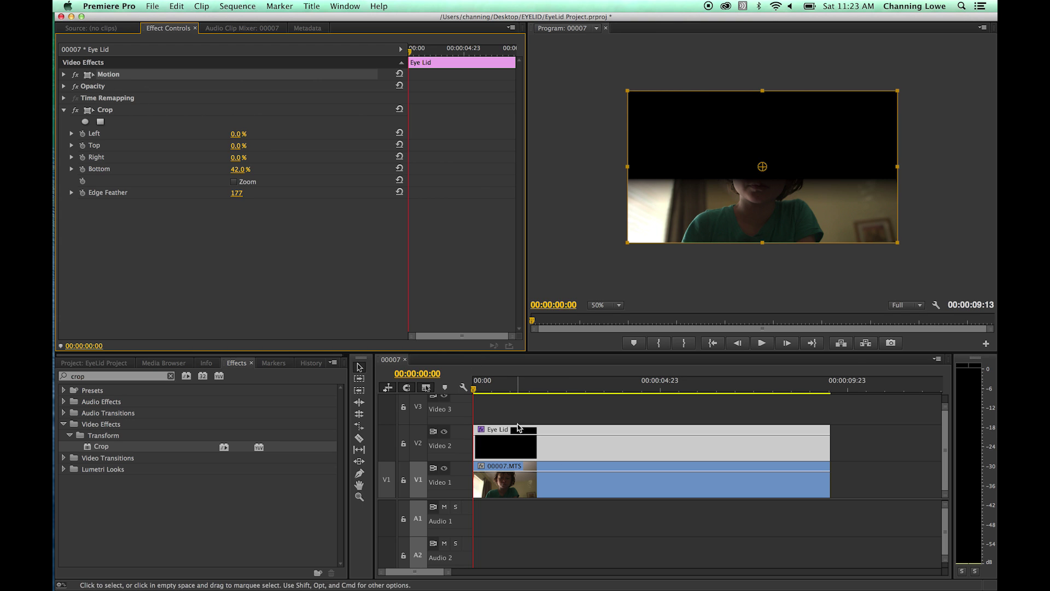
left_click_drag(544, 421, 530, 444)
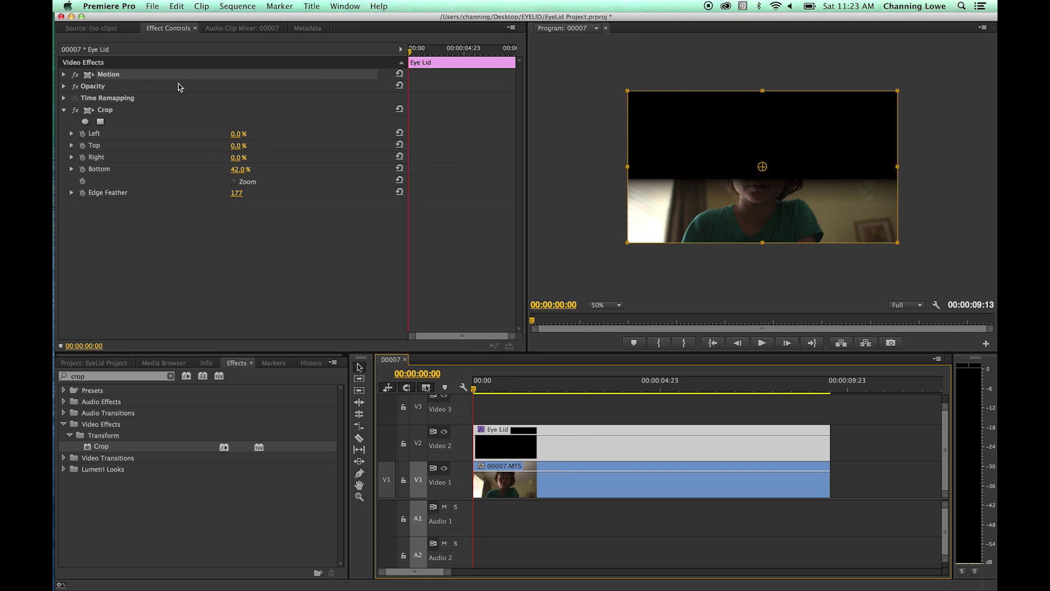
left_click(172, 29)
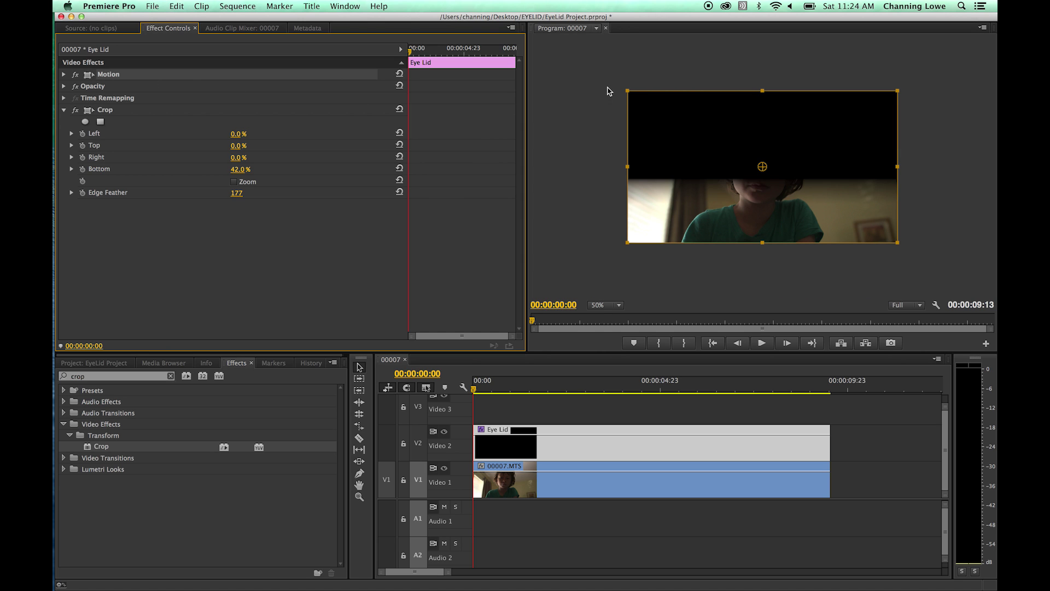
left_click_drag(630, 92, 561, 58)
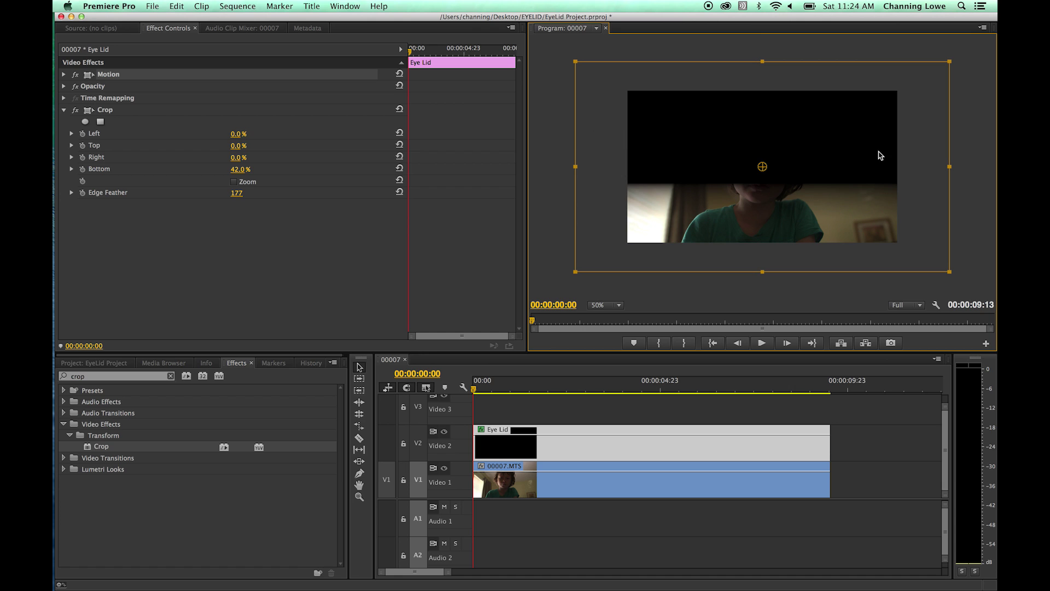
mouse_move(679, 205)
left_mouse_down()
mouse_move(678, 182)
mouse_move(681, 207)
mouse_move(682, 190)
left_mouse_up()
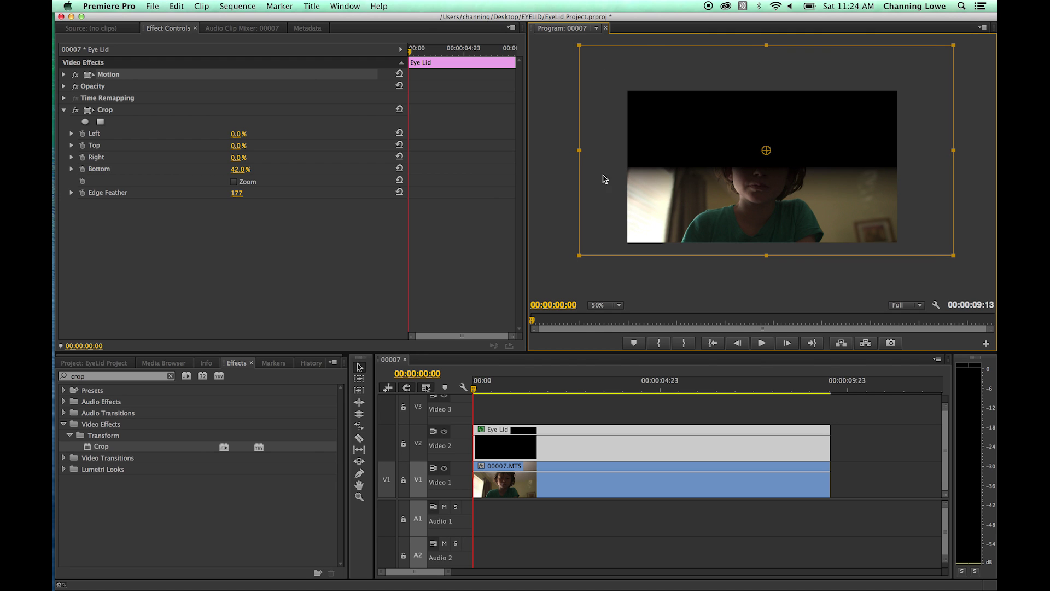
mouse_move(796, 167)
left_mouse_down()
mouse_move(789, 63)
mouse_move(802, 230)
mouse_move(796, 147)
left_mouse_up()
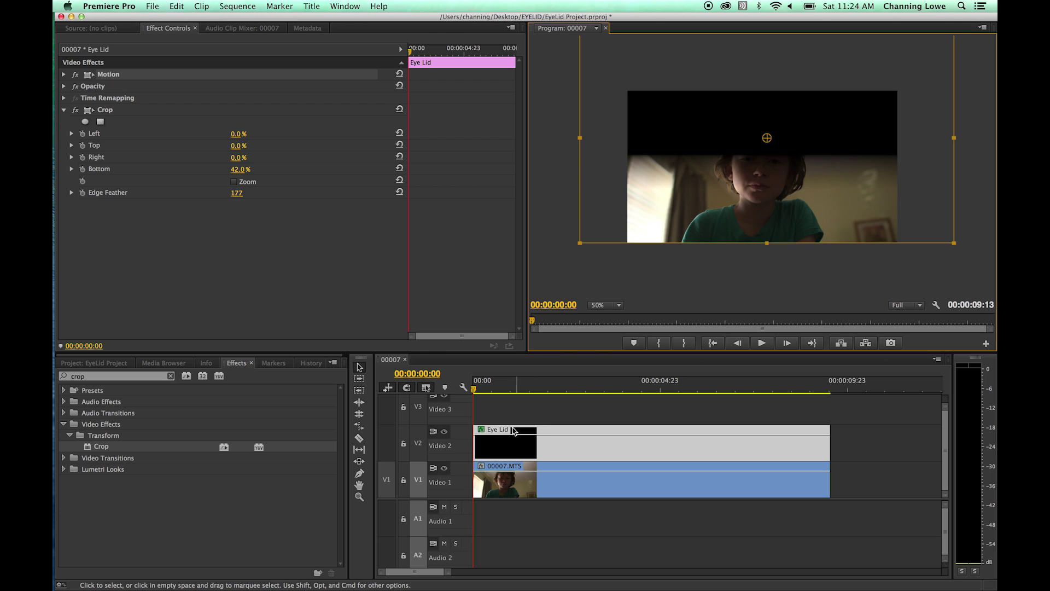
Duplicate the Eye Lid clip from Video 2 onto Video 3, aligned with the start of the sequence
left_click(500, 444)
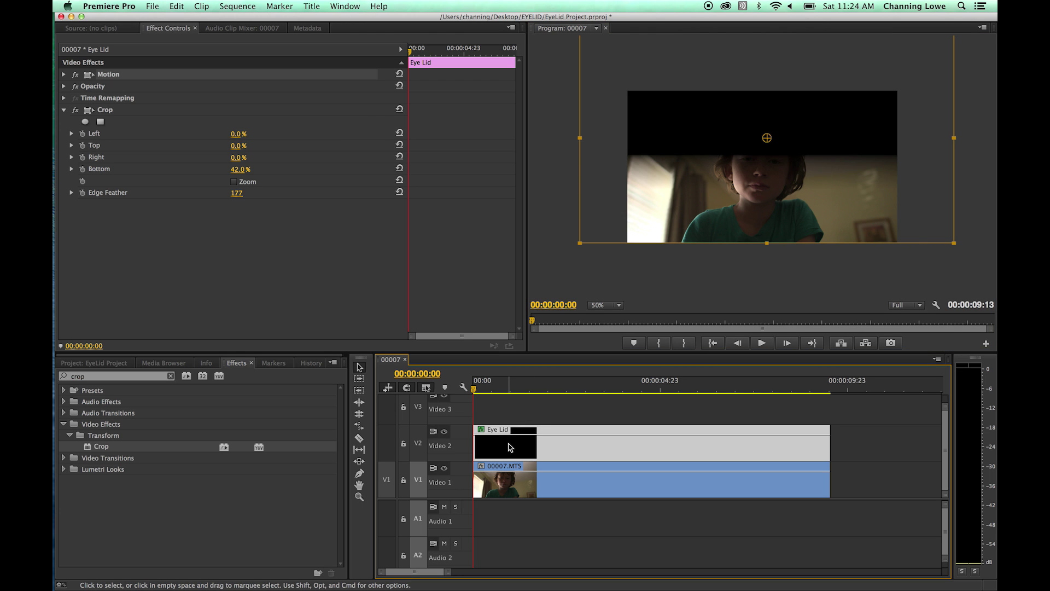
left_click(509, 444)
left_click_drag(509, 445, 493, 409)
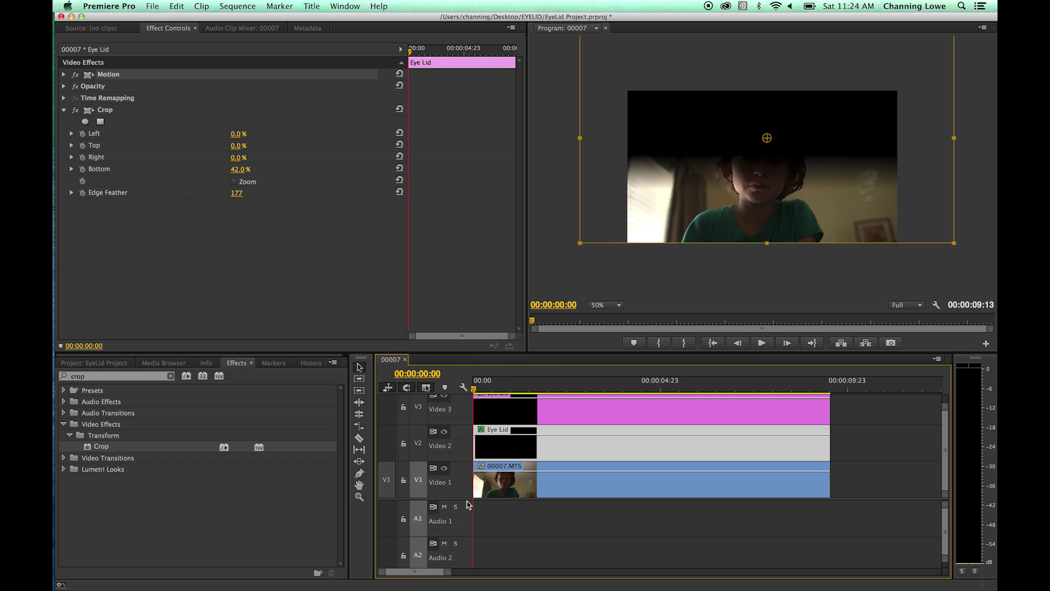
scroll(471, 491, "up", 1)
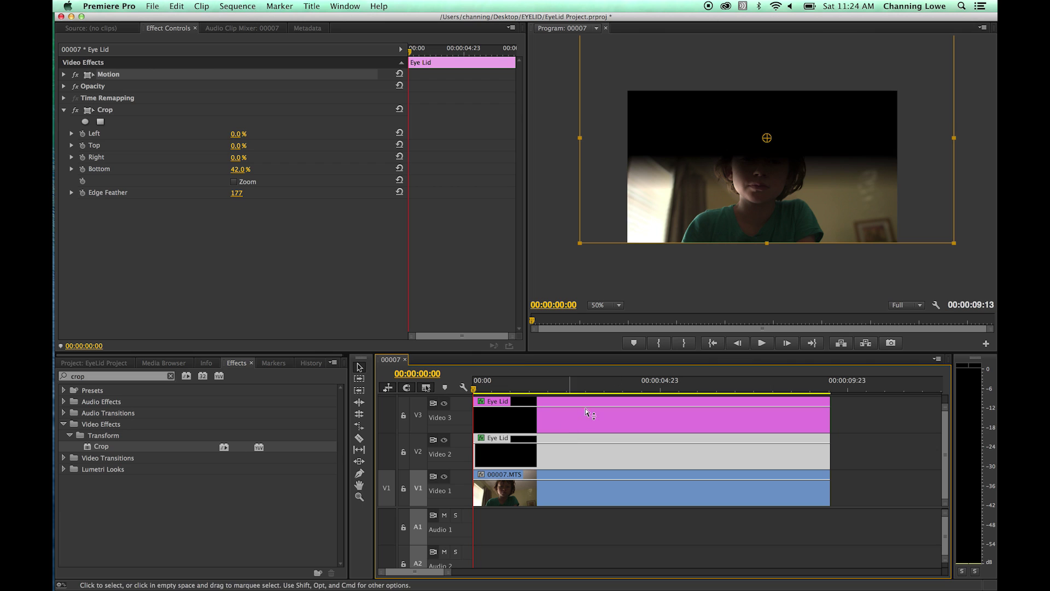
Try to move the Video 3 Eye Lid matte down over the lower part of the frame
left_click(903, 417)
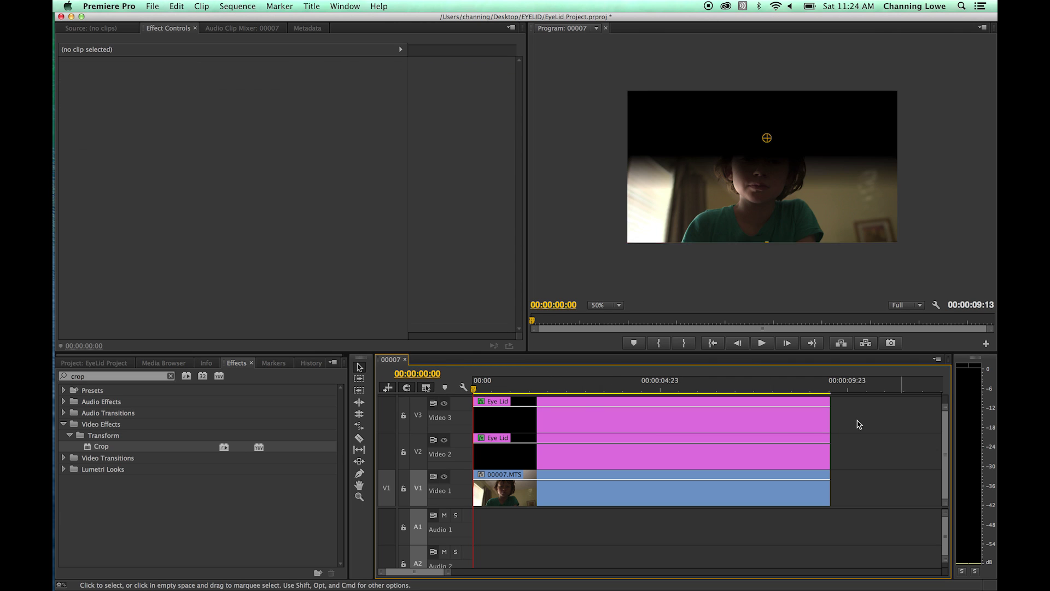
left_click(669, 432)
left_click(689, 164)
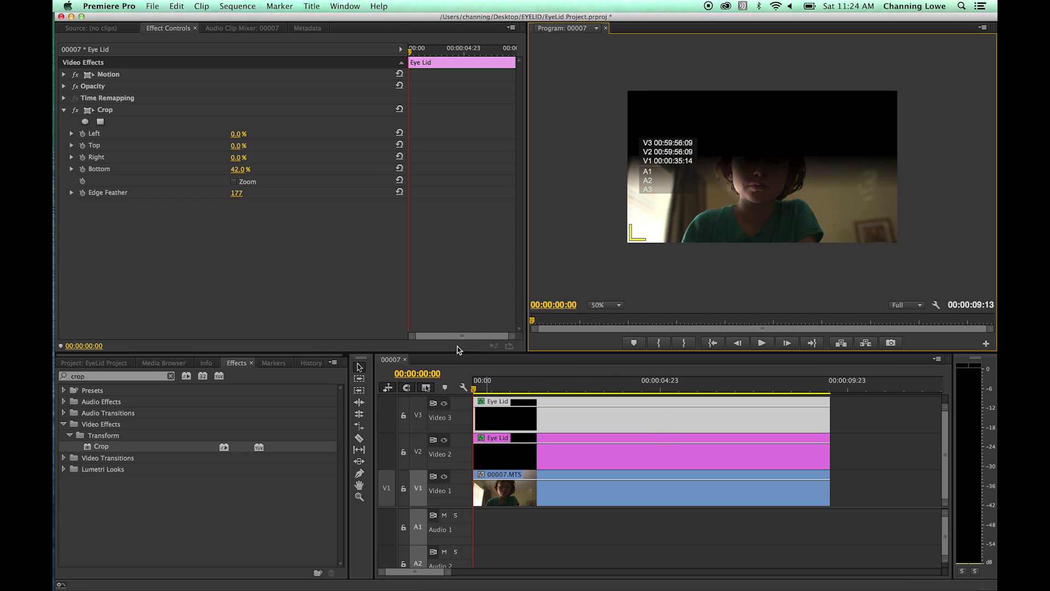
left_click(91, 76)
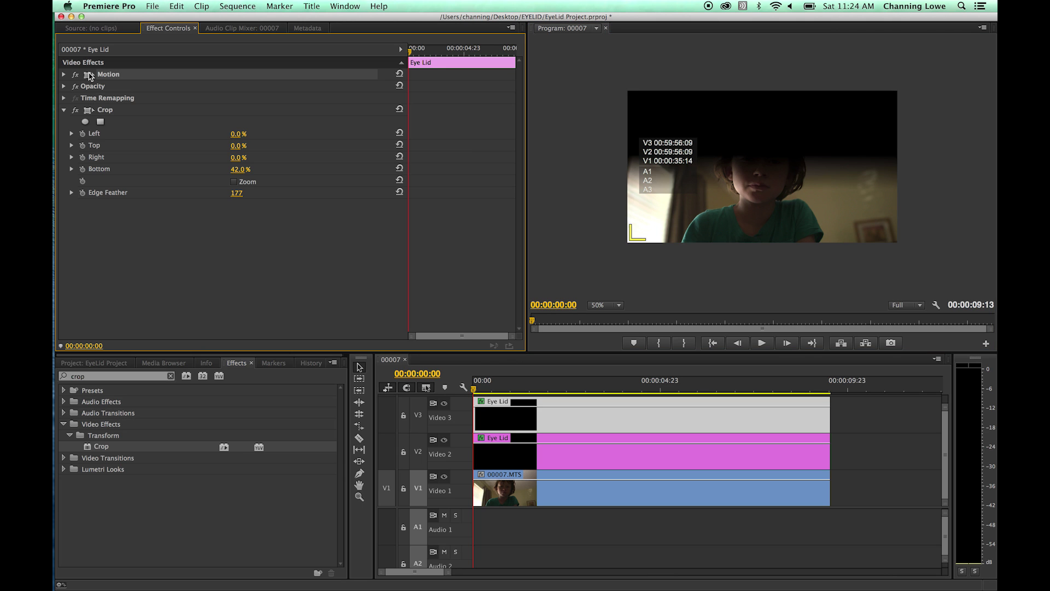
left_click_drag(611, 113, 607, 255)
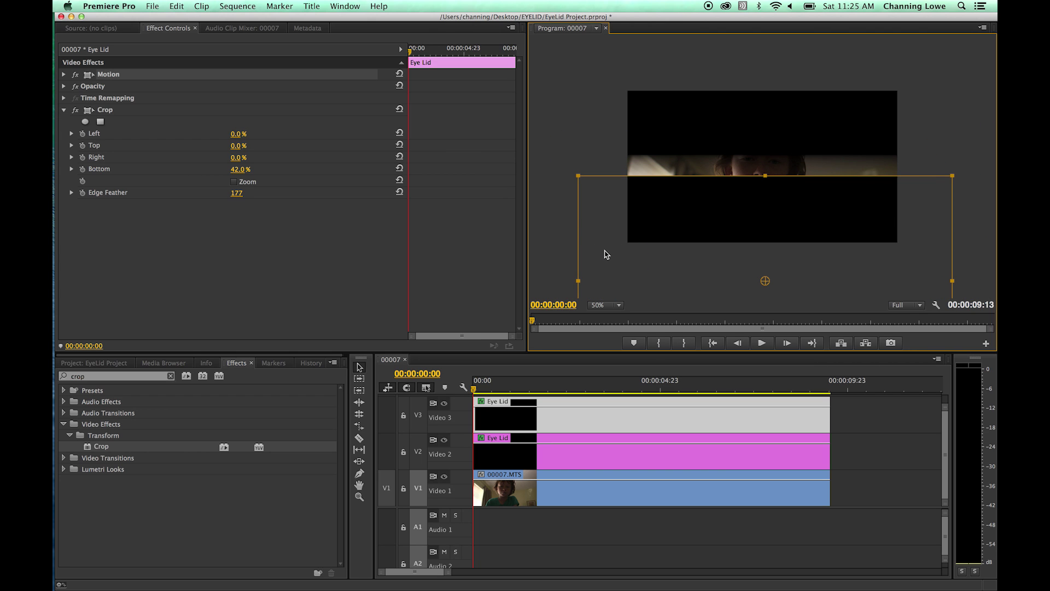
key("super+z")
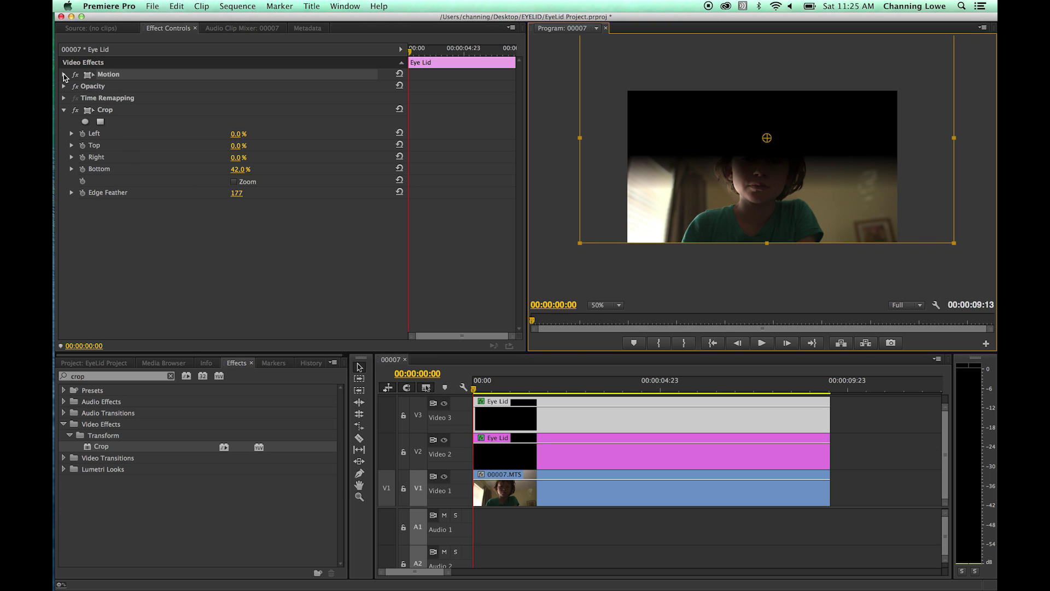
Rotate the Video 2 Eye Lid clip 180° and set its vertical position to 672.0 for the lower lid
left_click(574, 452)
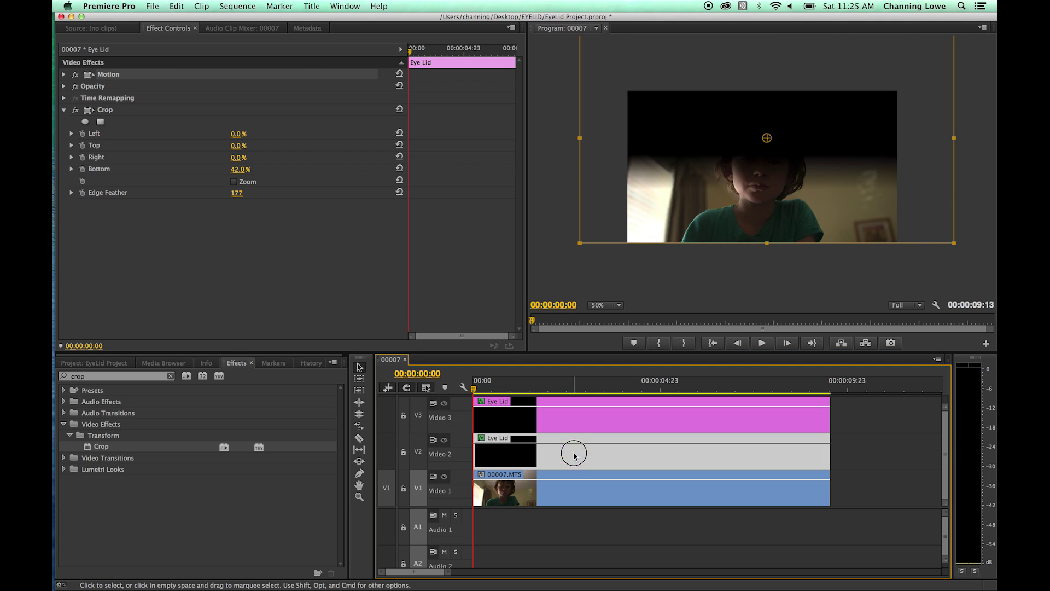
left_click(560, 420)
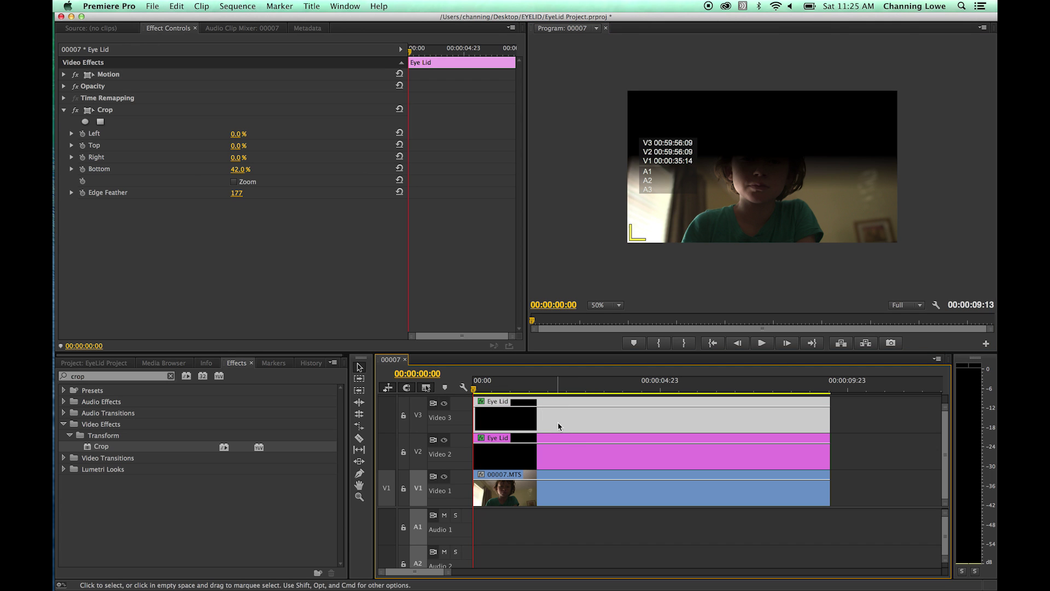
left_click(569, 452)
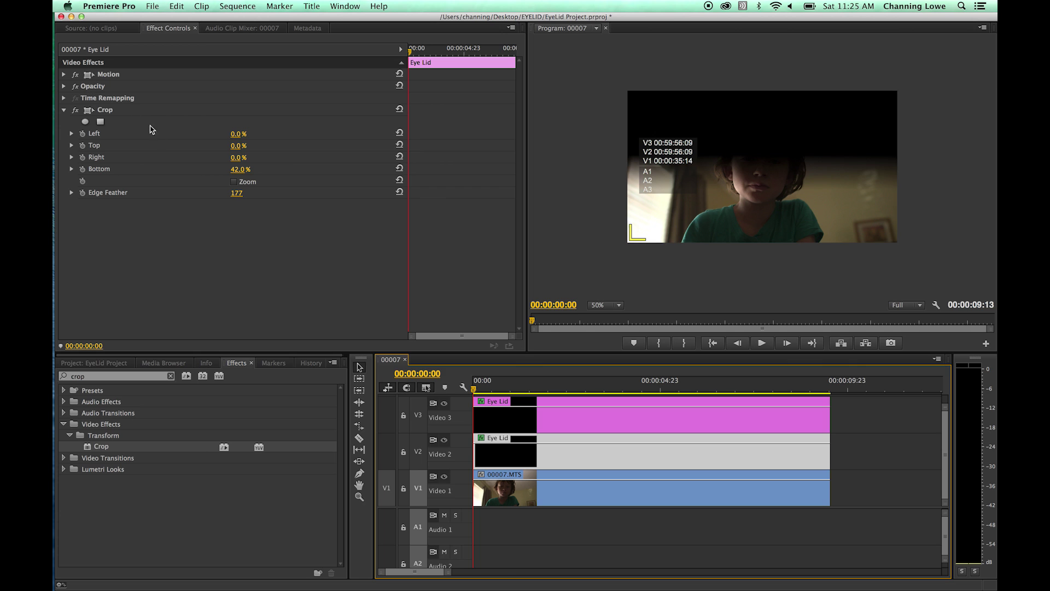
left_click(63, 74)
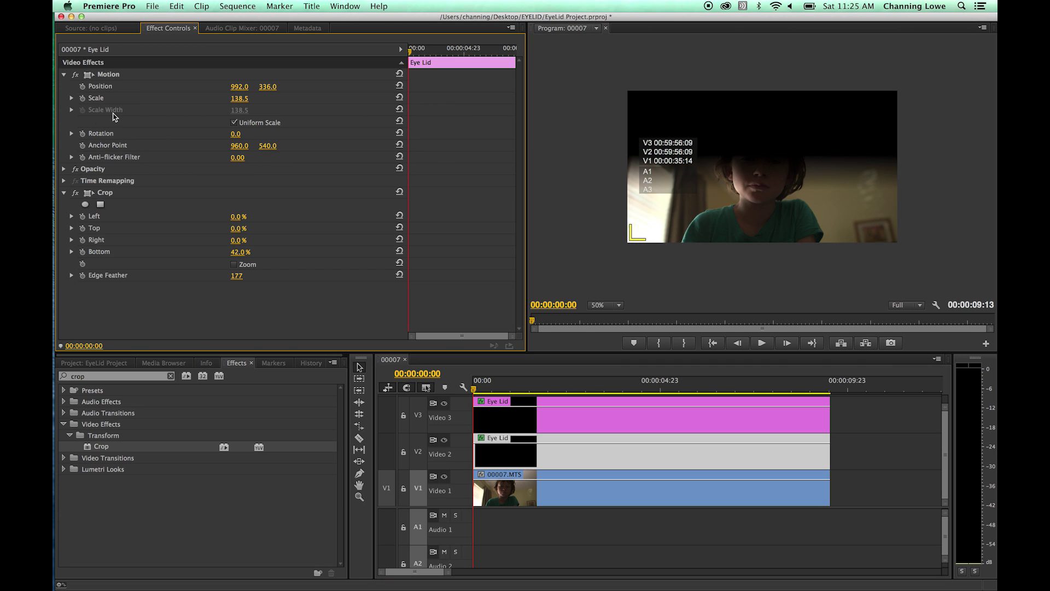
left_click(236, 135)
key("Return")
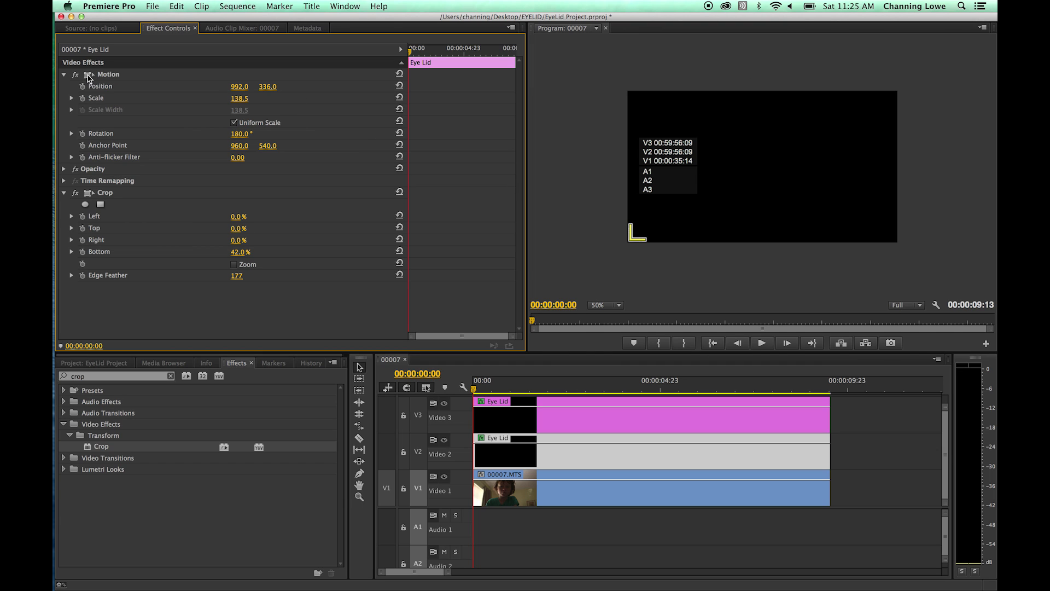
mouse_move(269, 93)
left_mouse_down()
mouse_move(492, 87)
mouse_move(271, 89)
left_mouse_up()
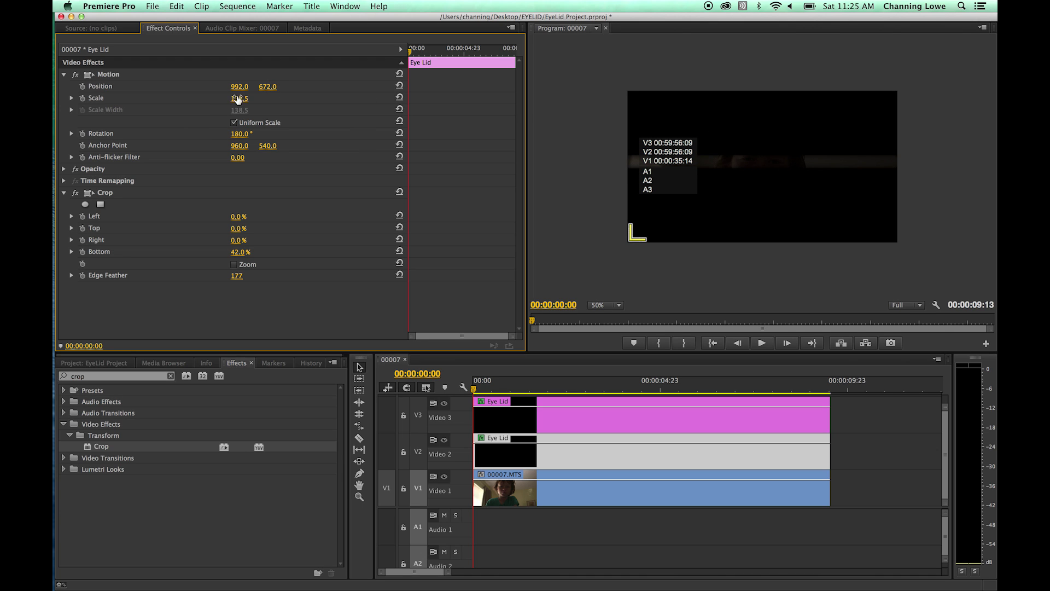
Set the Video 3 Eye Lid clip's vertical position to 404.0 and fit the frame in the program monitor
left_click(596, 440)
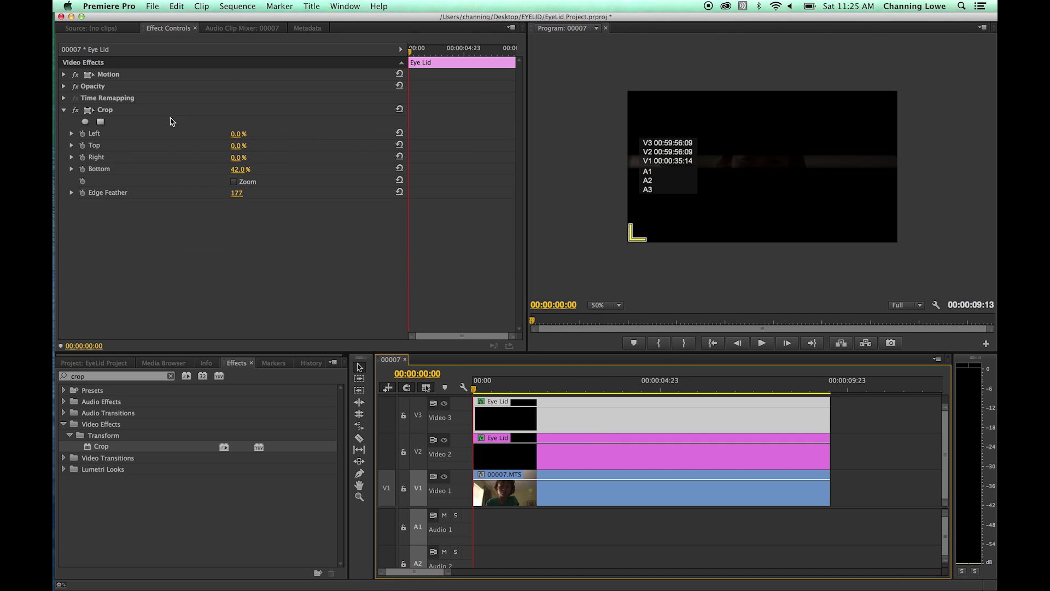
left_click(64, 74)
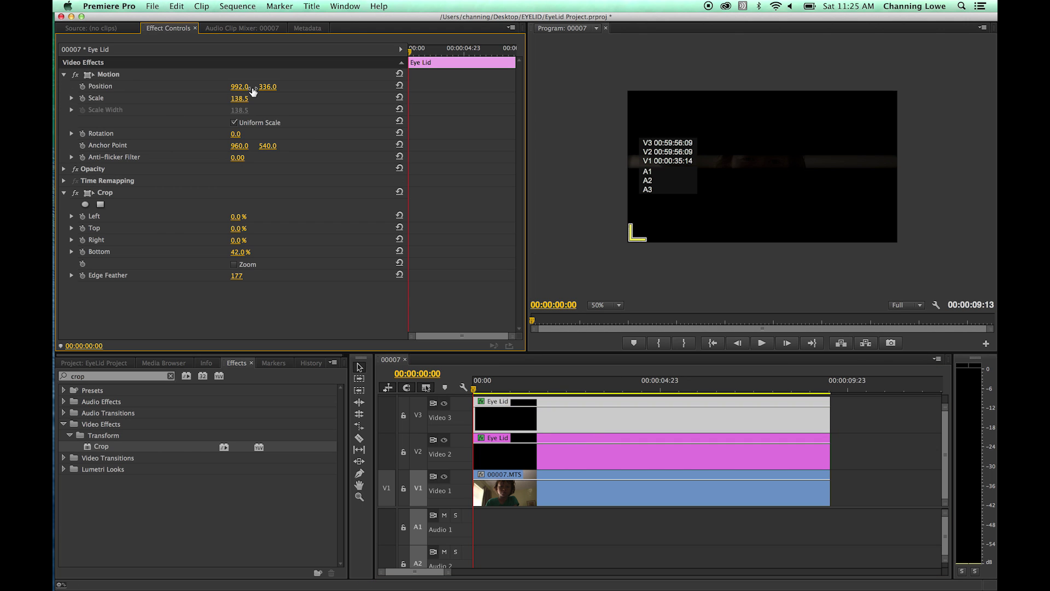
left_click_drag(268, 87, 301, 86)
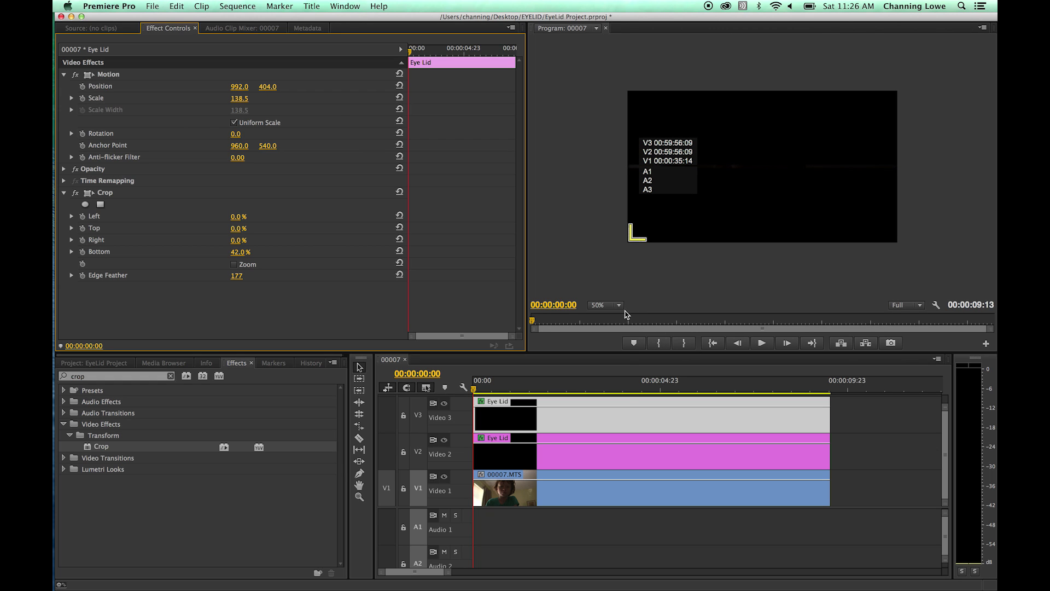
left_click(606, 305)
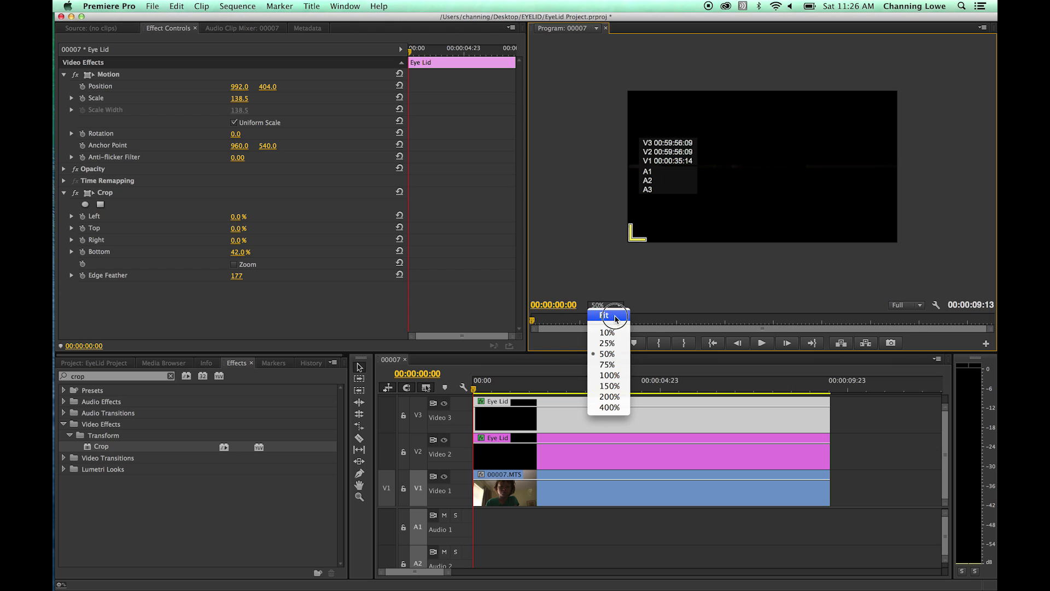
left_click(606, 315)
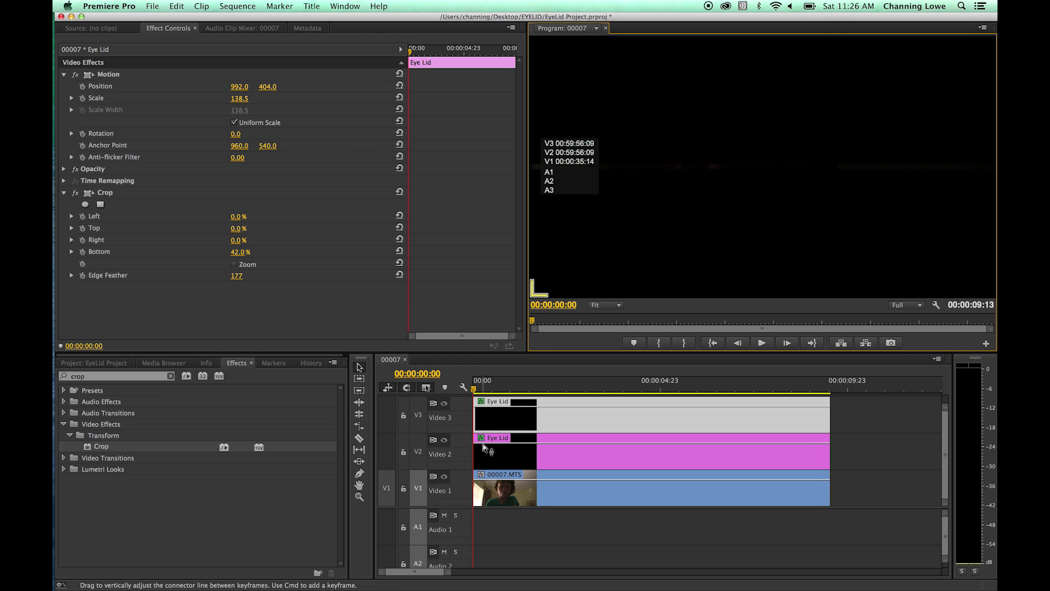
Add Position keyframes to the Video 3 Eye Lid clip at 00:00:00:00 and 00:00:01:10
left_click(492, 420)
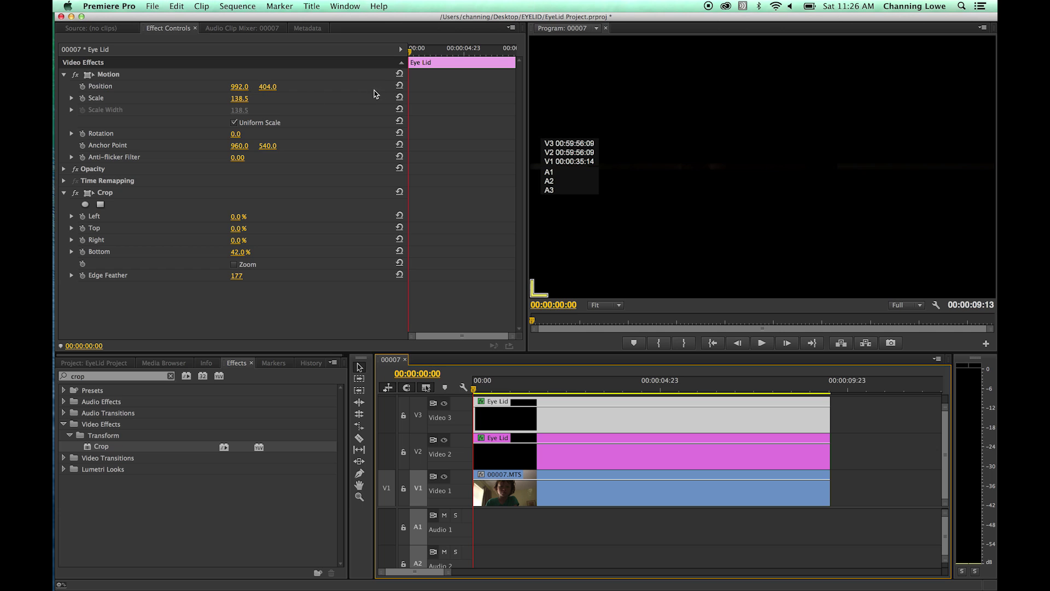
left_click(83, 87)
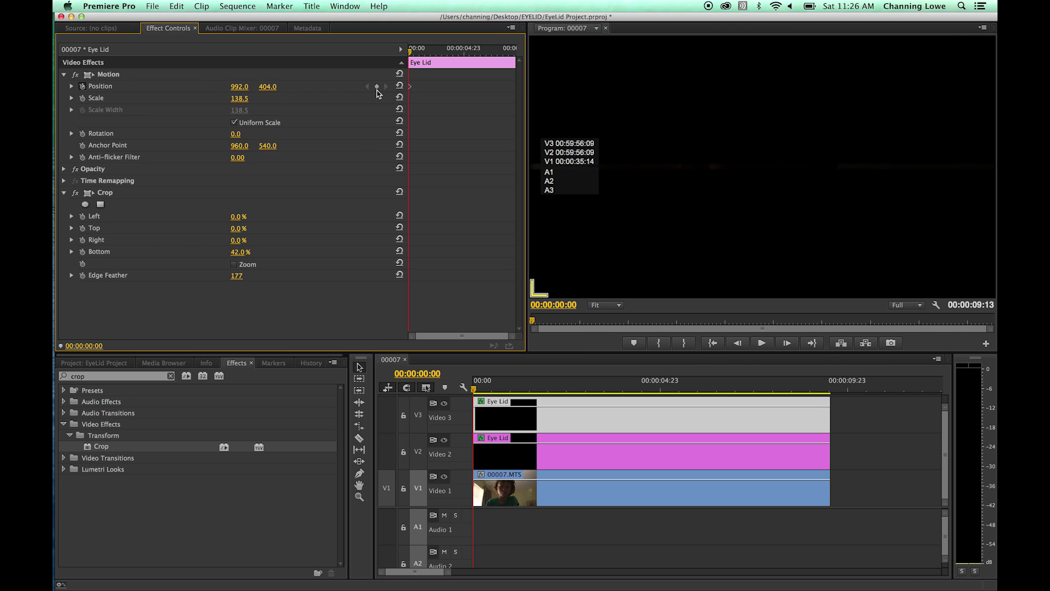
key("space")
key("space")
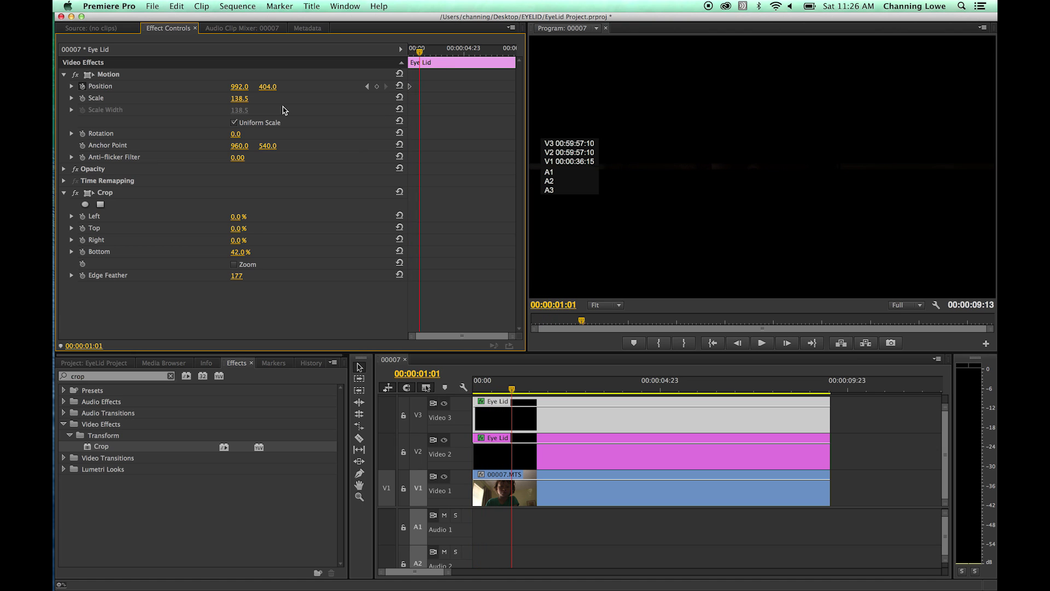
left_click(420, 54)
left_click_drag(420, 53, 424, 53)
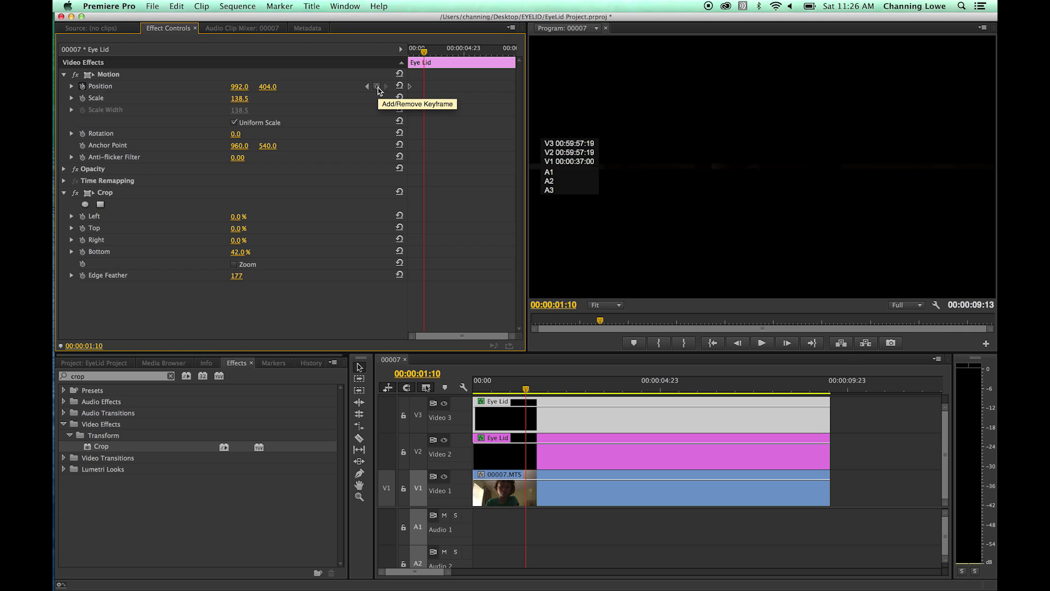
left_click(377, 86)
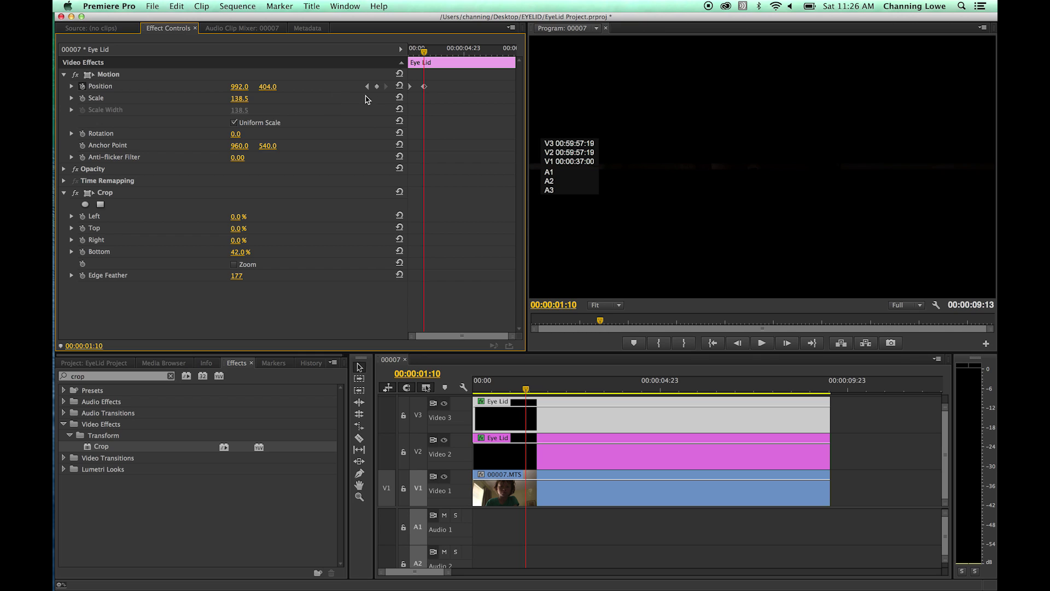
Set the Video 3 Eye Lid clip's vertical position to 25.0 at its 00:00:01:10 keyframe
left_click(367, 86)
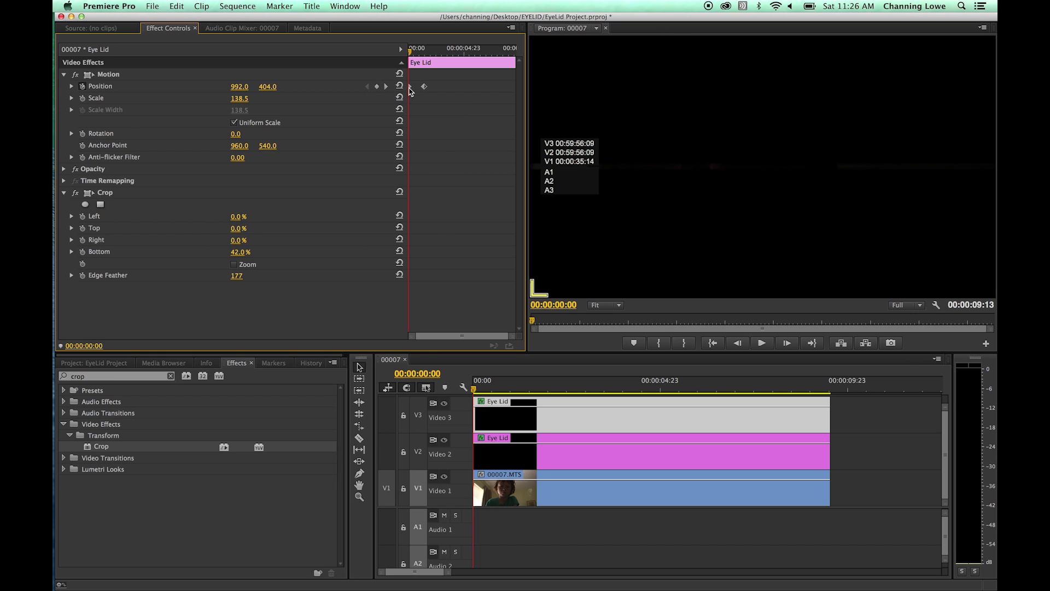
left_click(386, 86)
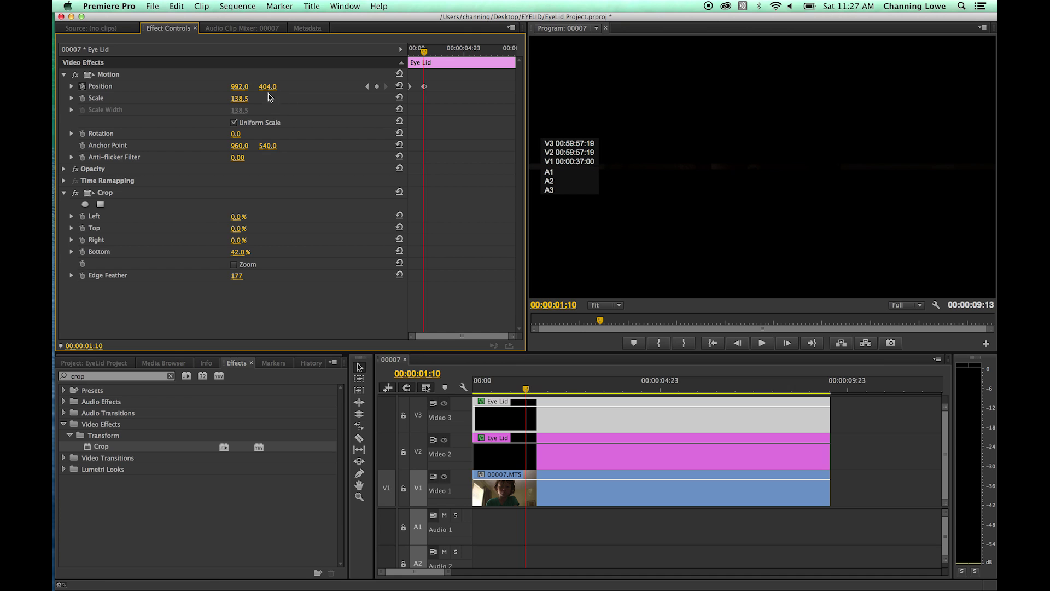
left_click_drag(267, 87, 165, 87)
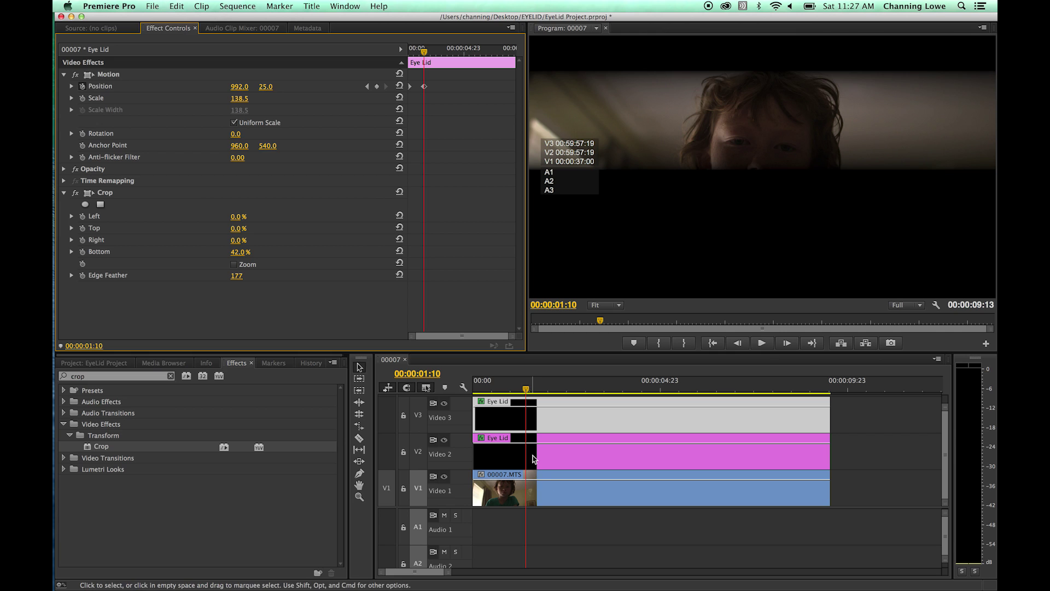
Keyframe the Video 2 Eye Lid clip's vertical position at 672.0 at the sequence start and 1071.0 at 00:00:01:10
left_click(531, 414)
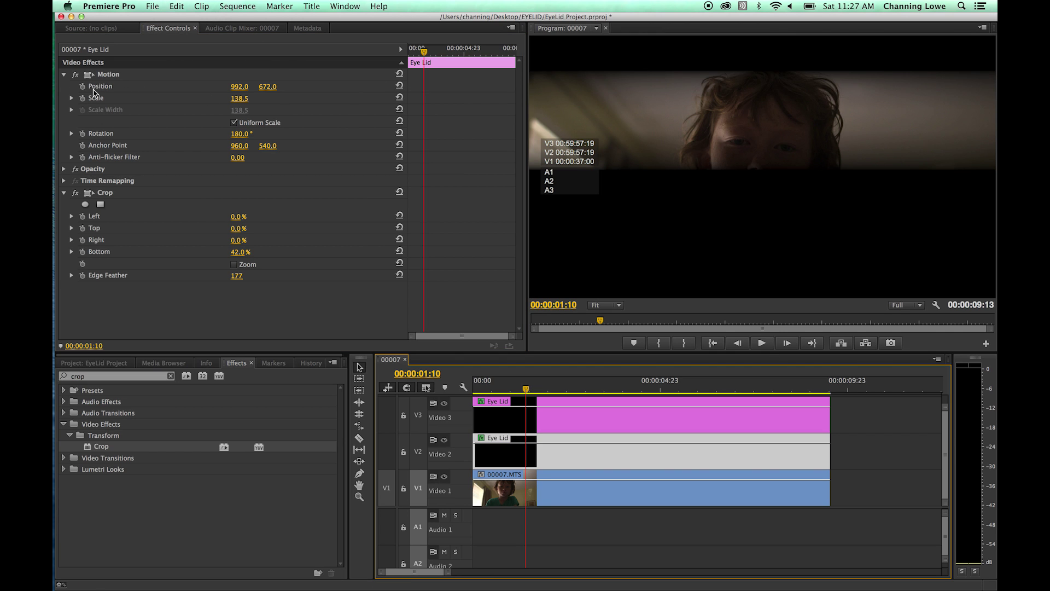
left_click(82, 87)
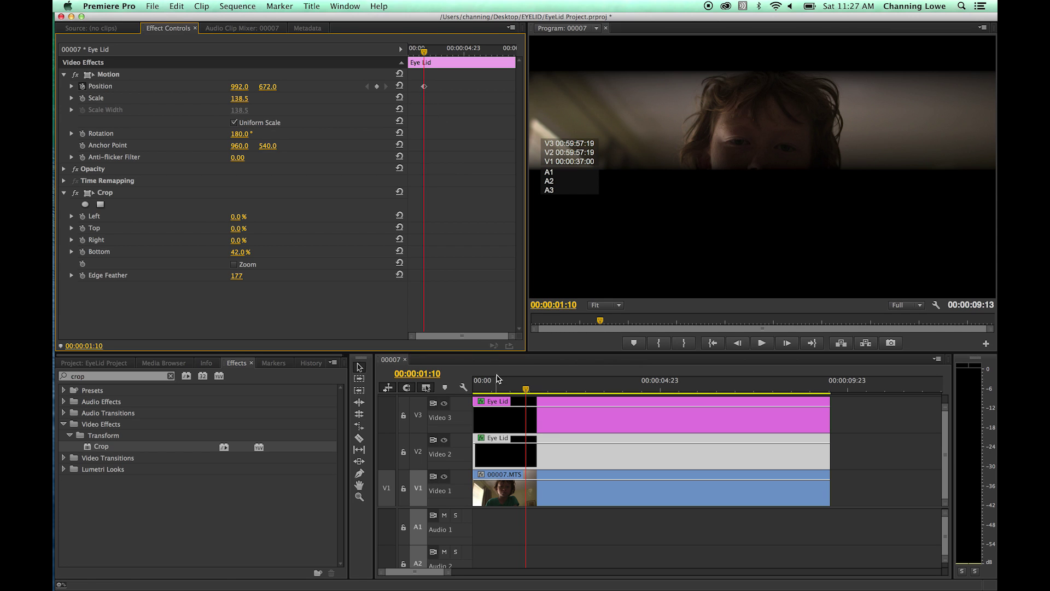
key("Home")
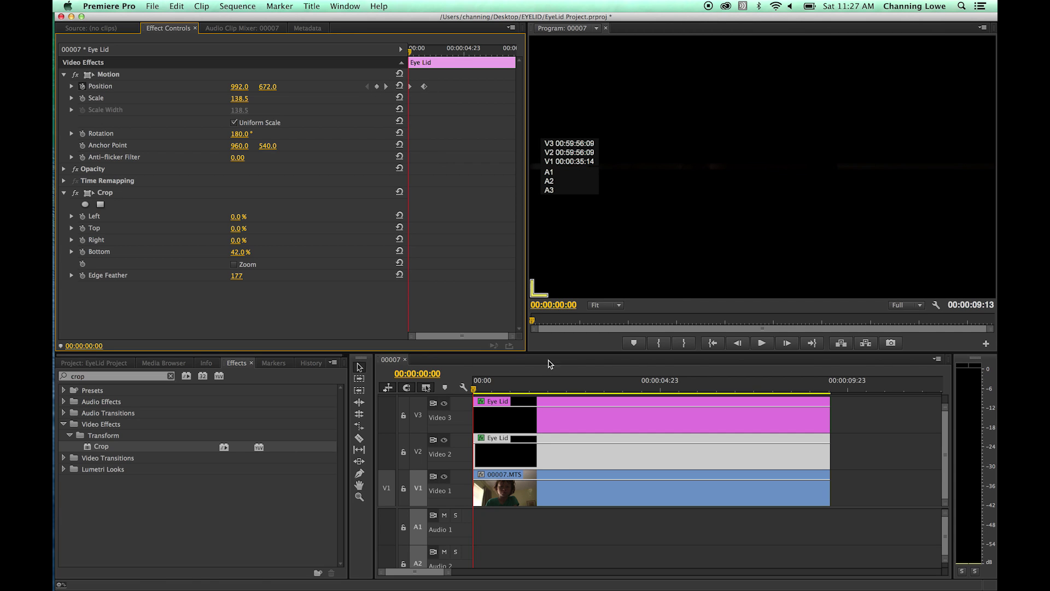
left_click(384, 87)
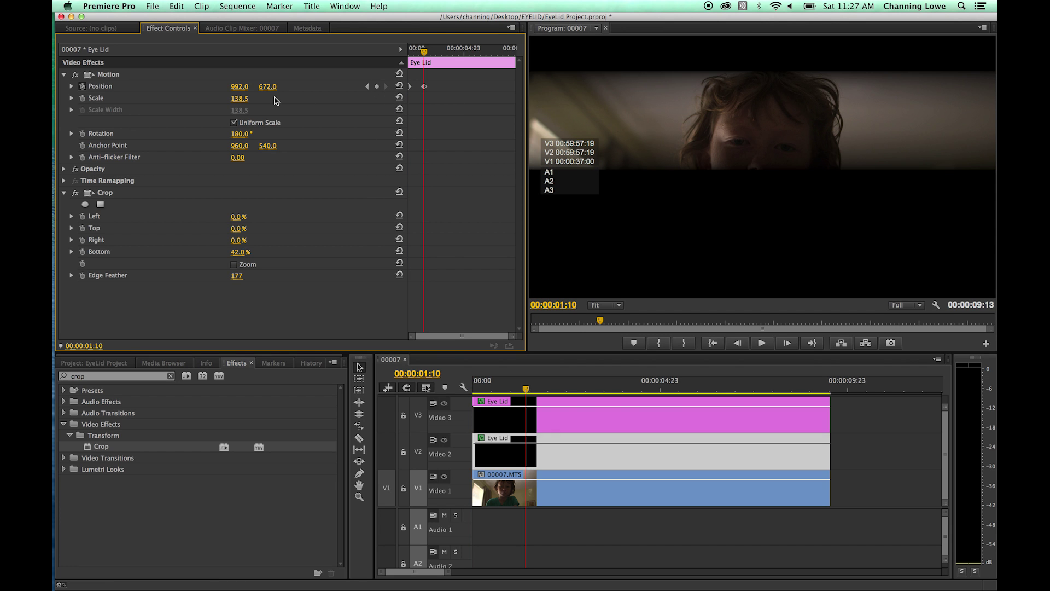
left_click_drag(268, 87, 485, 87)
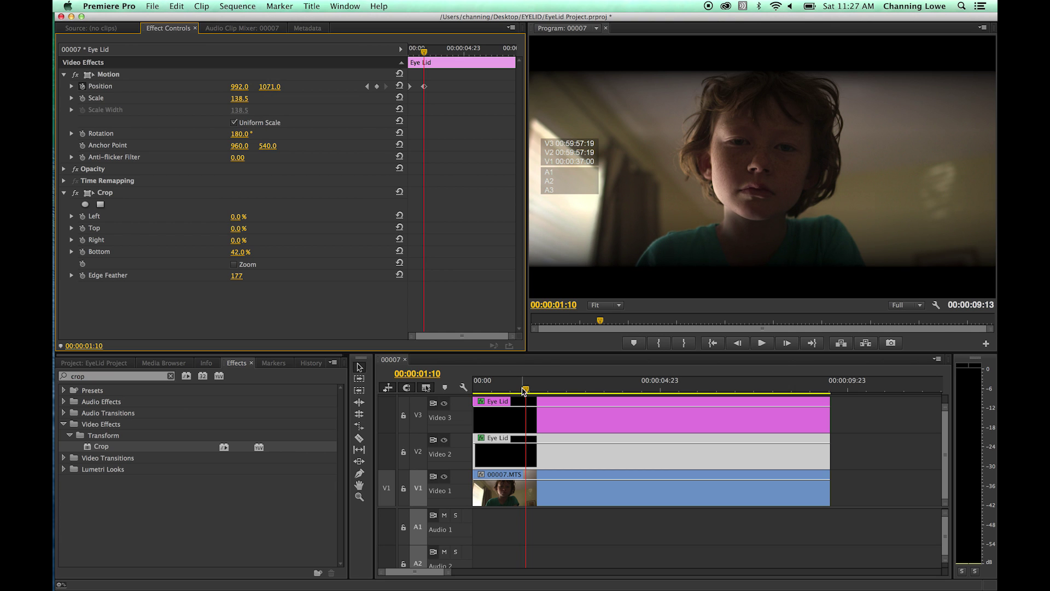
Play the sequence from the start to review the eyelids opening
left_click_drag(523, 390, 475, 389)
key("space")
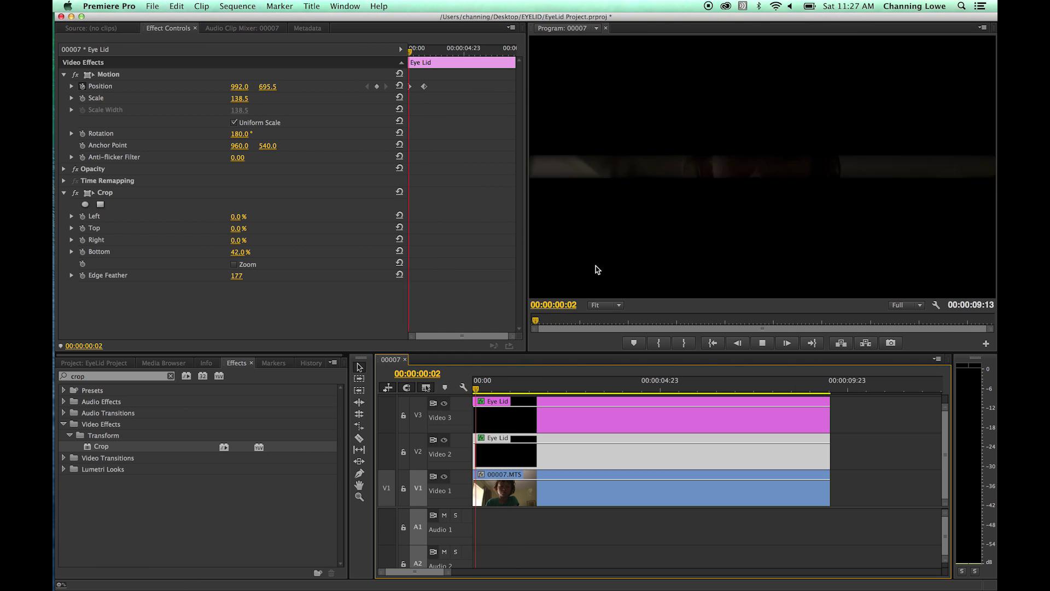
key("space")
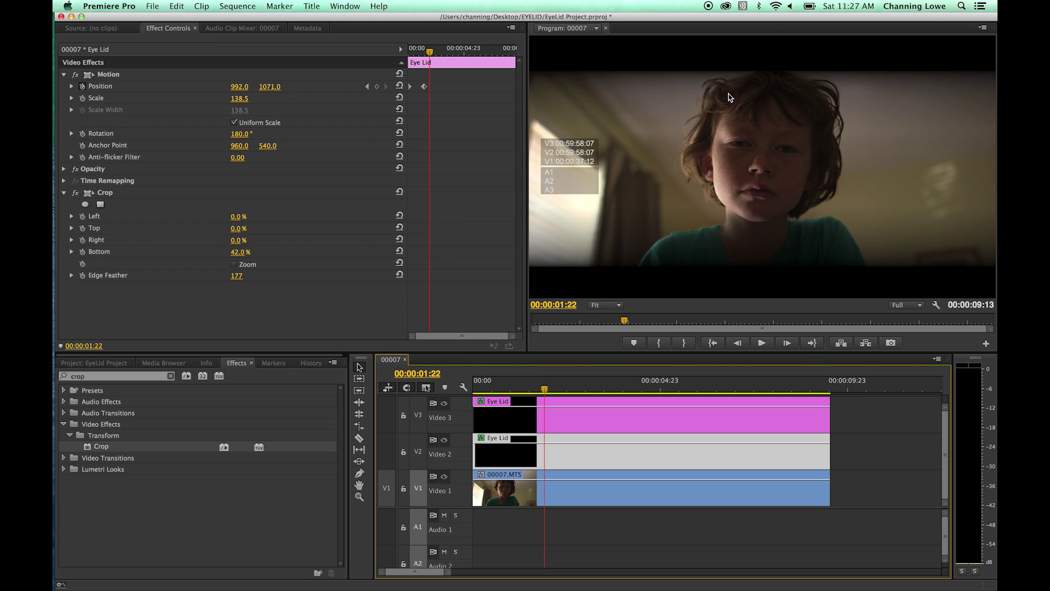
Apply Ease In temporal interpolation to the Video 2 Eye Lid clip's Position keyframe at 00:00:01:10 and display its motion path
left_click(366, 88)
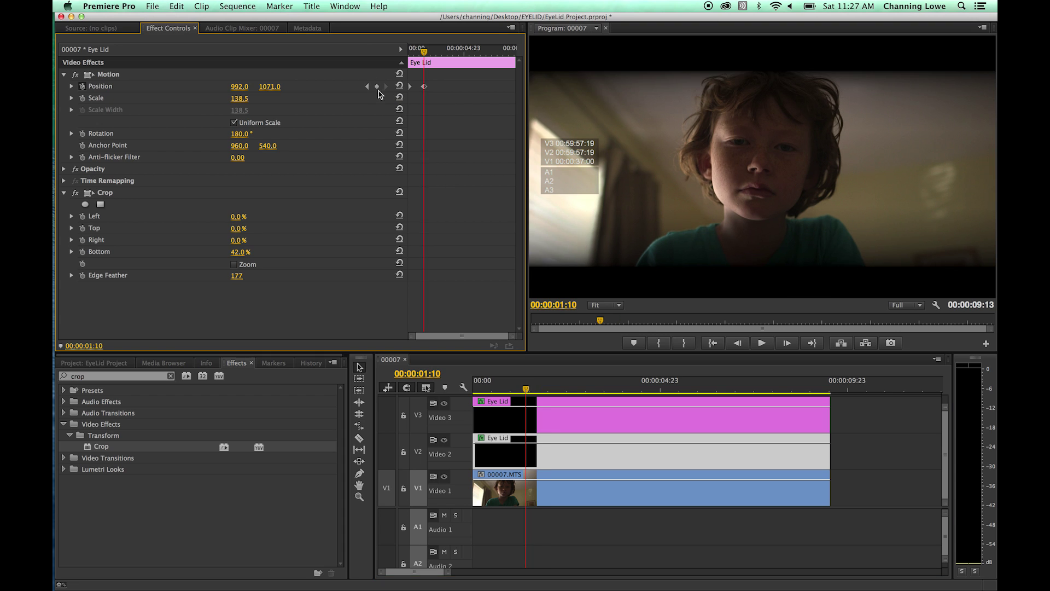
right_click(424, 87)
mouse_move(471, 196)
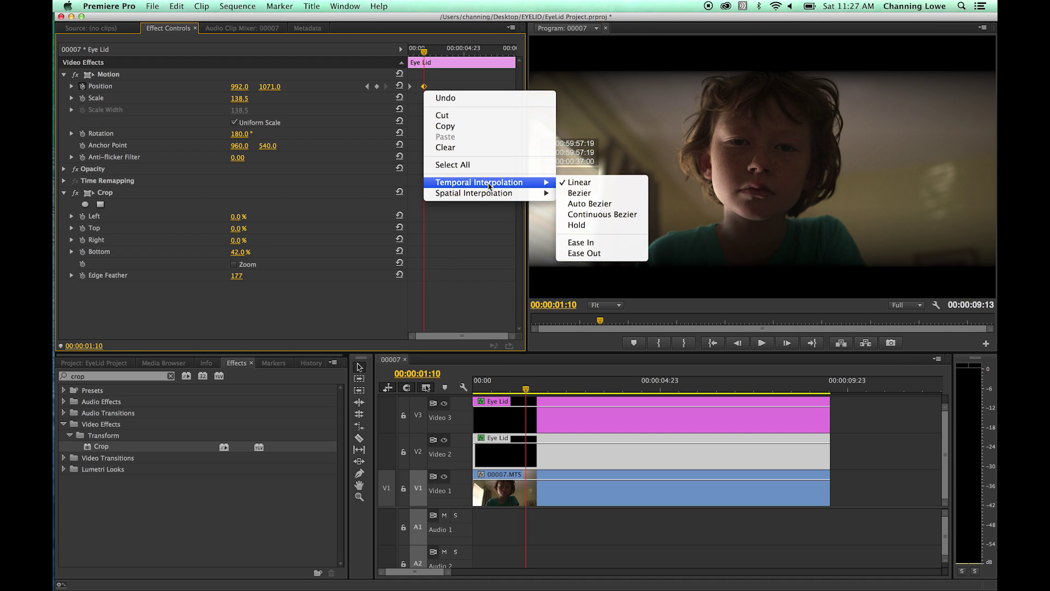
left_click(597, 244)
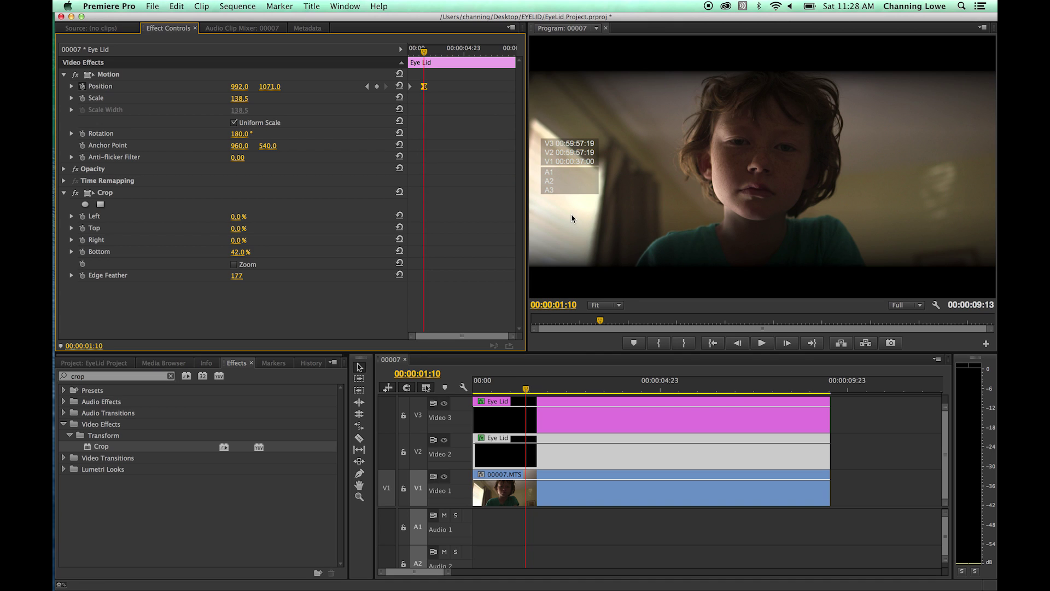
left_click(111, 78)
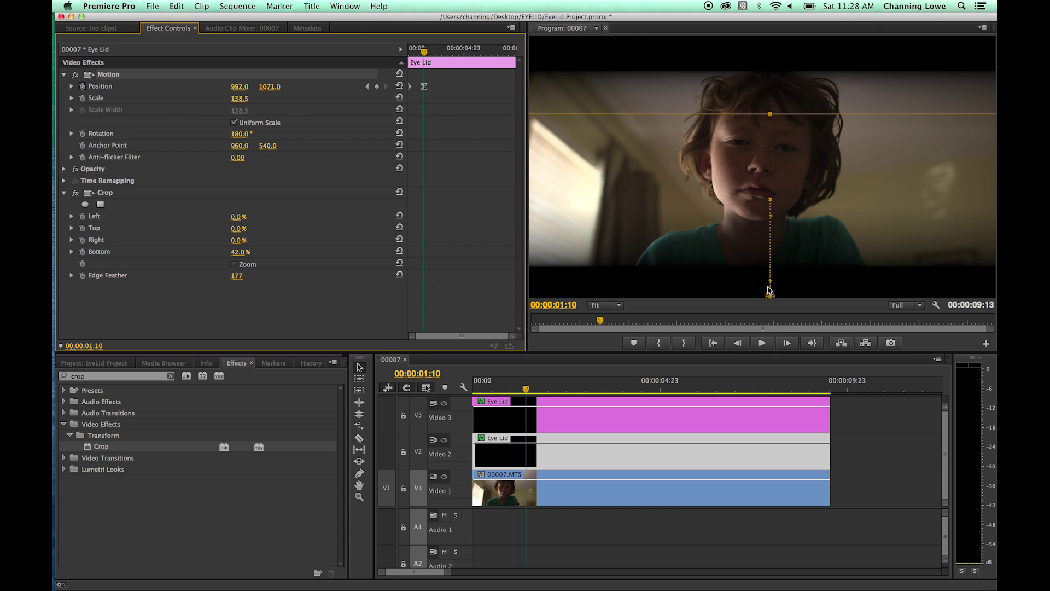
Try curving the Video 2 Eye Lid clip's motion path sideways with the end keyframe's Bezier handle, and undo the changes
left_click_drag(770, 284, 767, 251)
left_click_drag(780, 246, 819, 205)
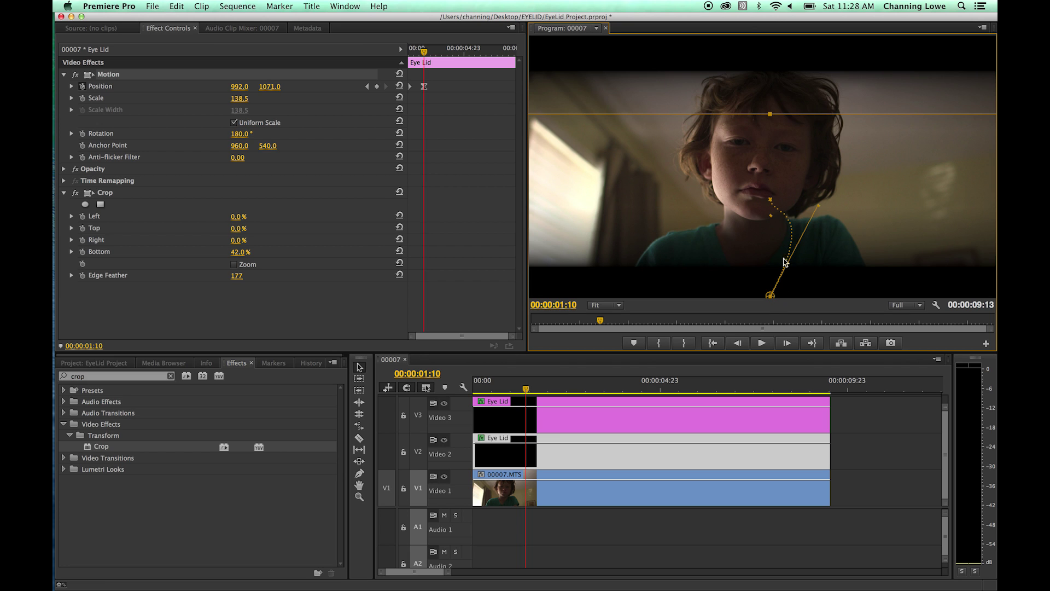
left_click_drag(818, 205, 969, 216)
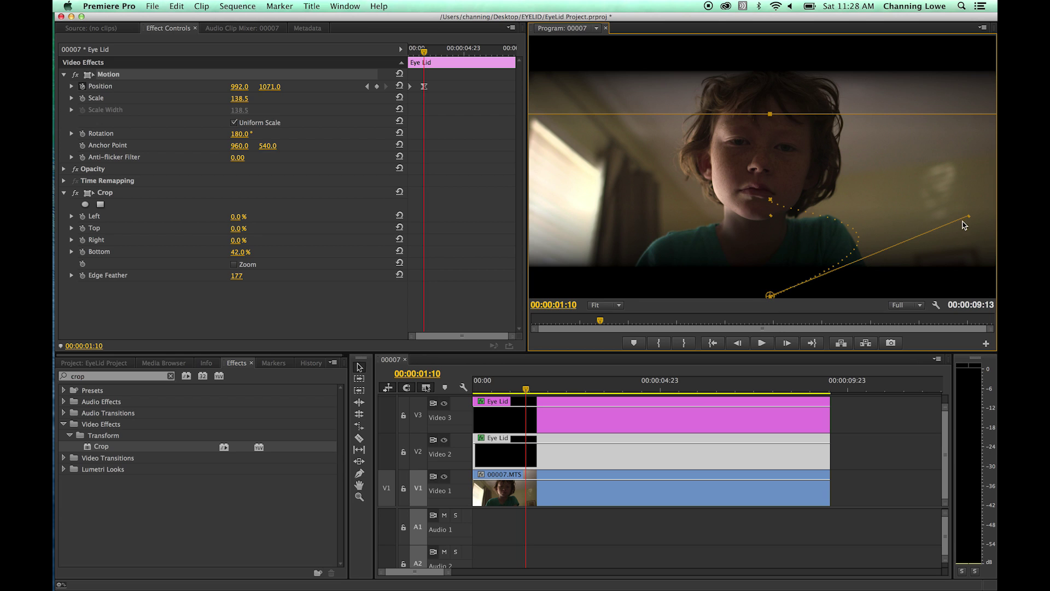
left_click_drag(969, 217, 925, 223)
key("super+z")
key("super+z")
key("super+z")
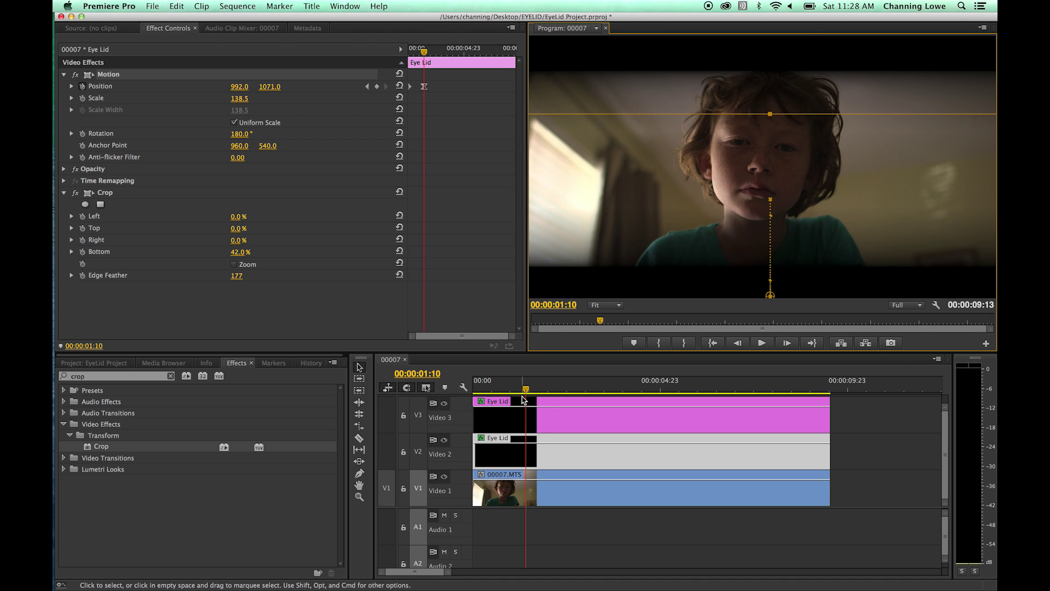
Play the sequence from near the start to review the eyelid opening with the straight motion path
left_click_drag(524, 384, 479, 388)
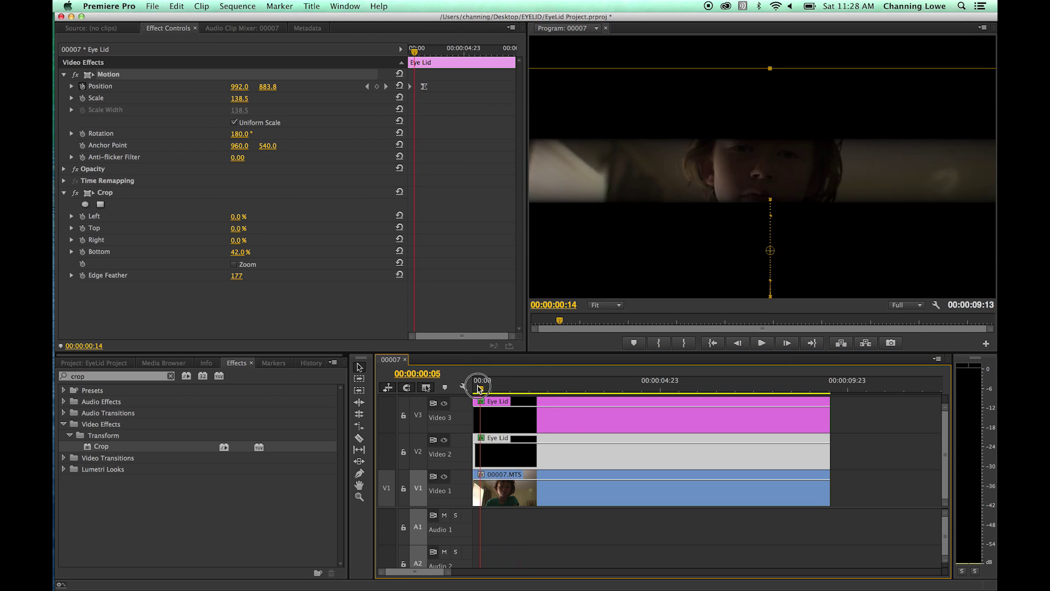
key("space")
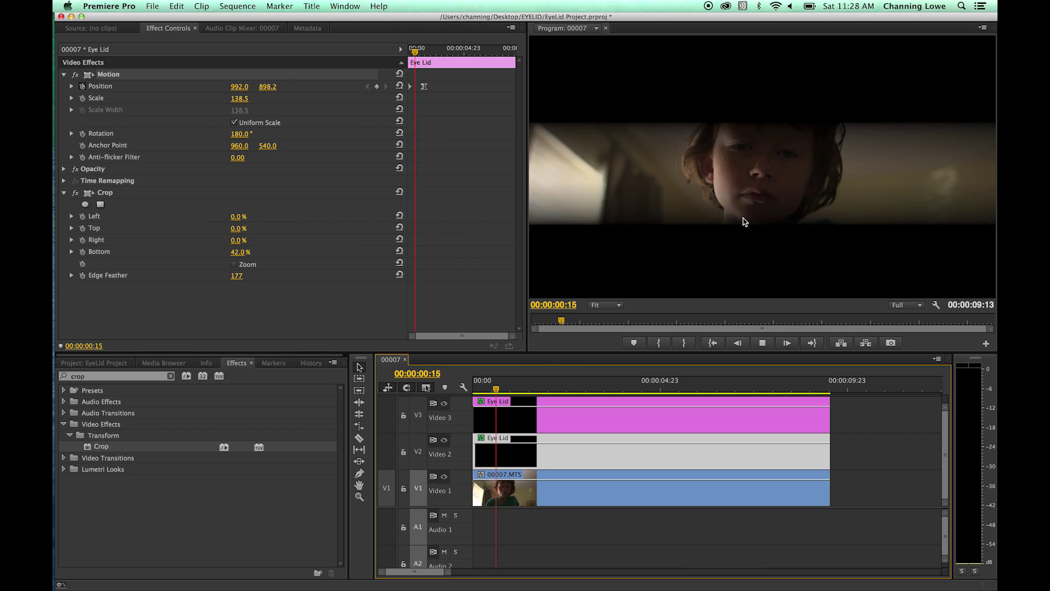
key("space")
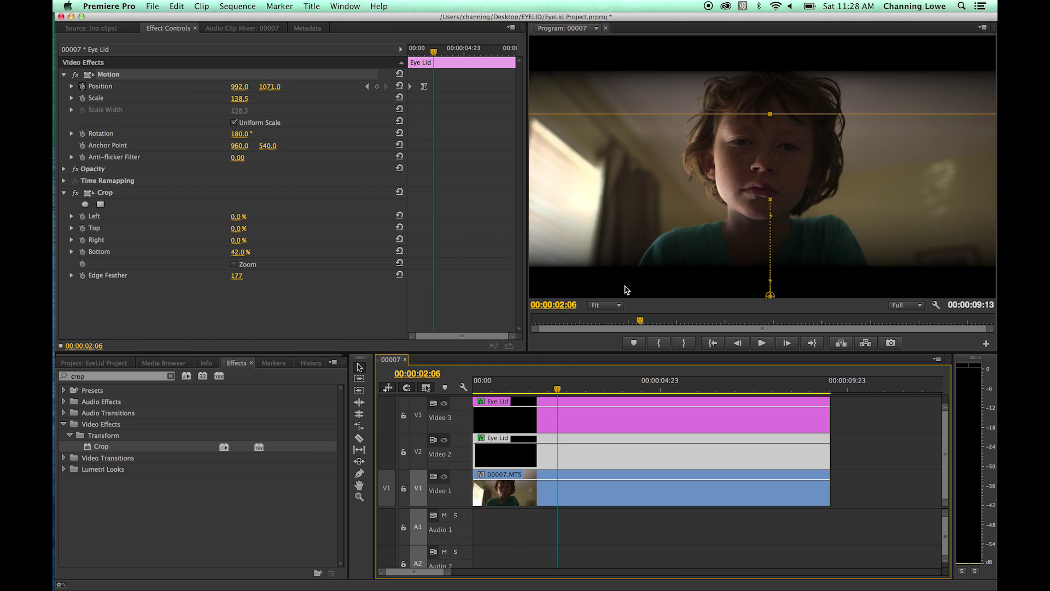
Lengthen the Bezier handle of the Video 2 Eye Lid clip's end keyframe straight up along its motion path and play the opening
left_click_drag(771, 285, 771, 249)
left_click_drag(550, 388, 473, 387)
key("space")
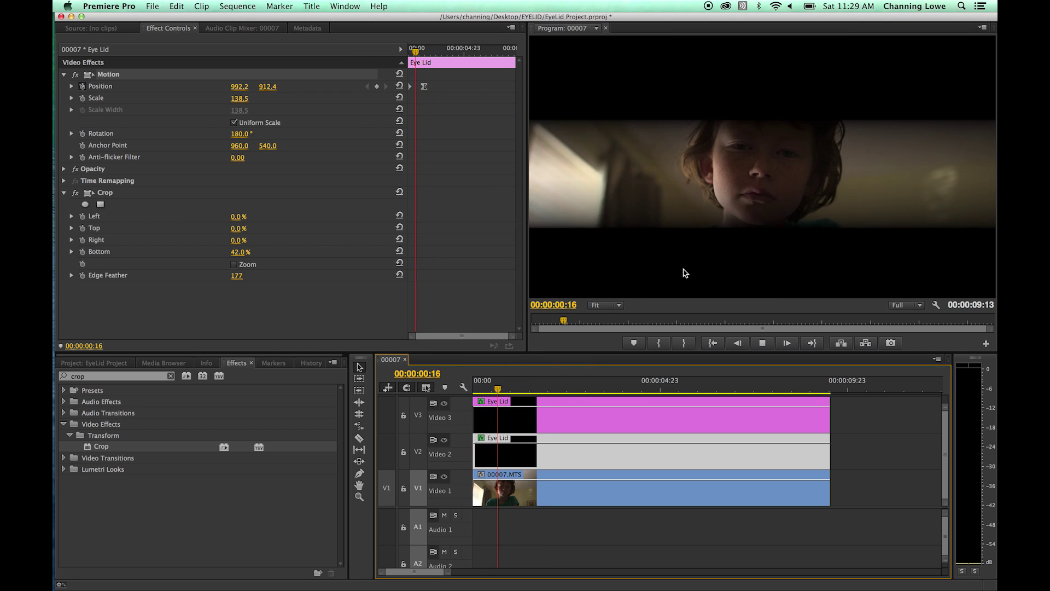
key("space")
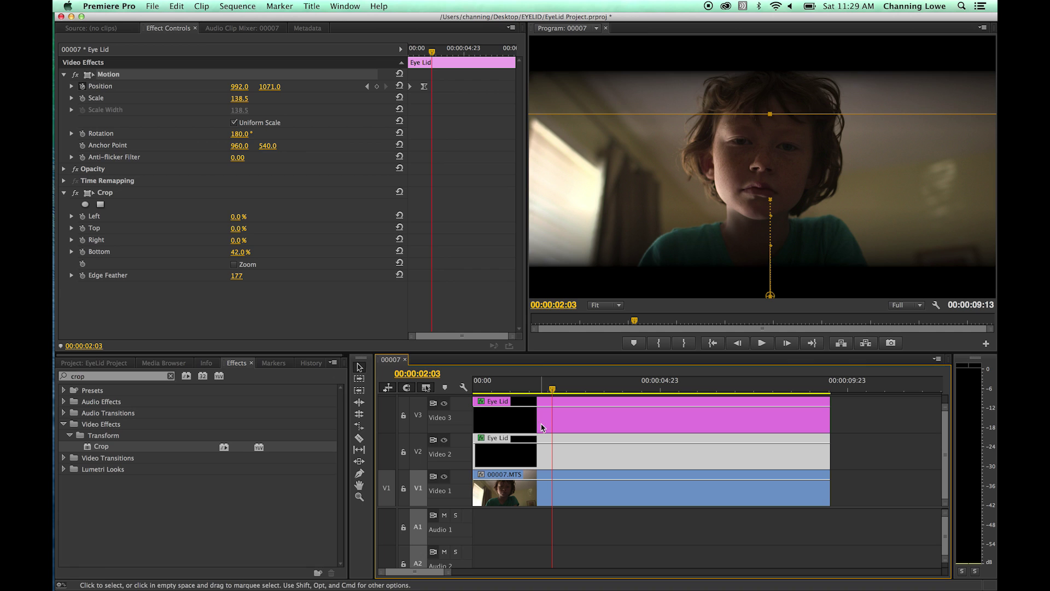
Check the lower lid's motion path handle and replay the sequence from the start
left_click(773, 250)
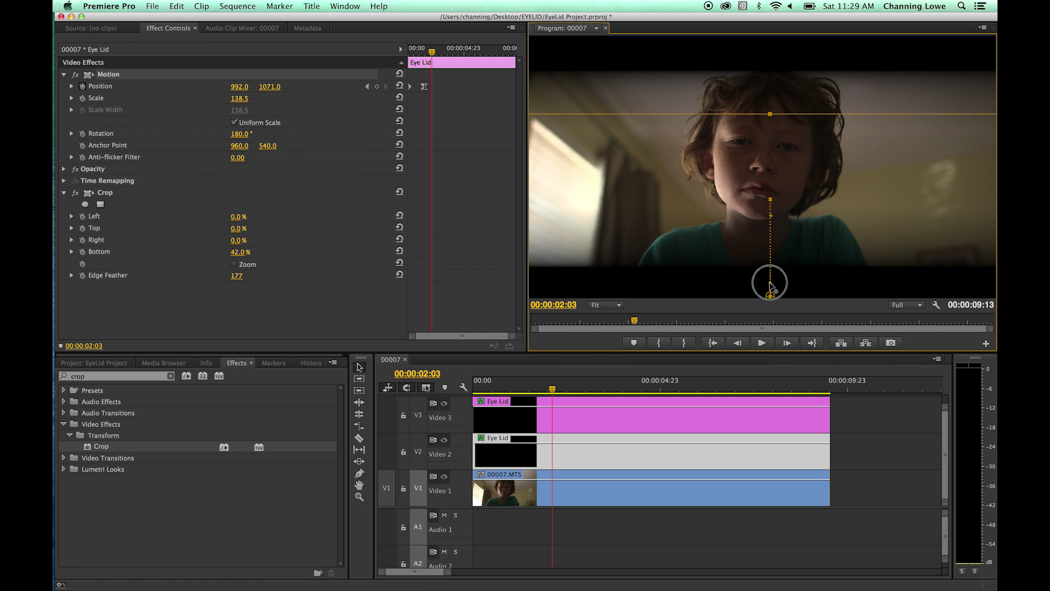
left_click_drag(552, 389, 459, 387)
key("space")
key("space")
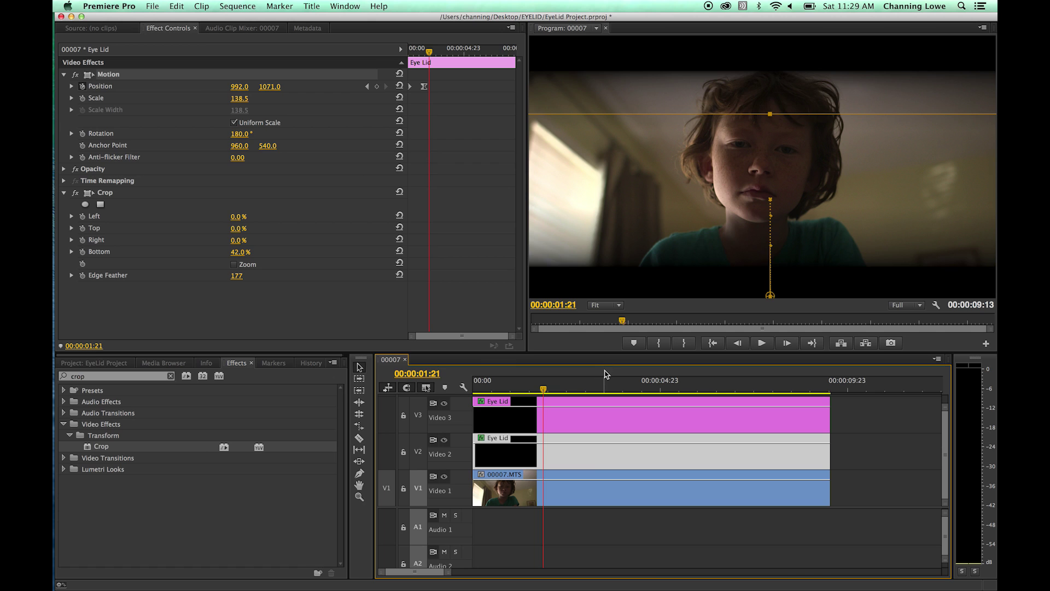
Apply Ease In temporal interpolation to the Video 3 Eye Lid clip's Position keyframe at 00:00:01:10
left_click(554, 435)
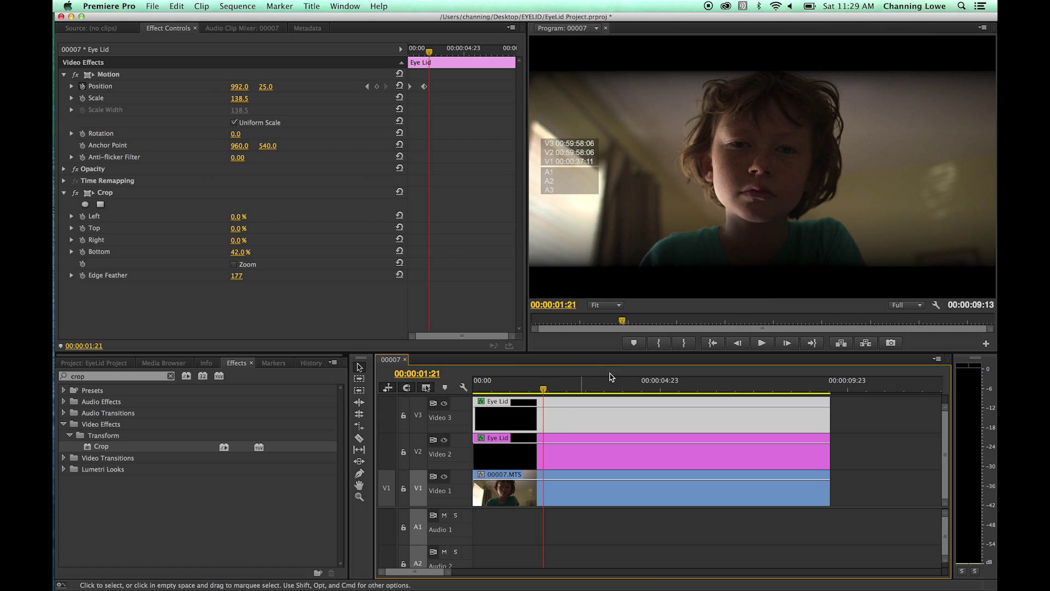
left_click(367, 86)
right_click(425, 88)
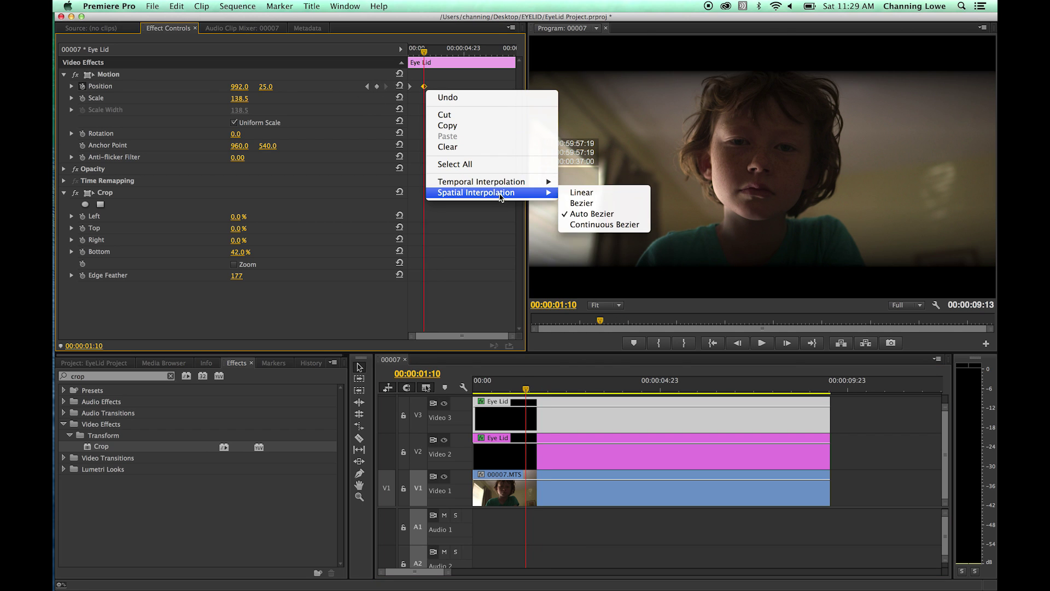
mouse_move(549, 184)
left_click(583, 242)
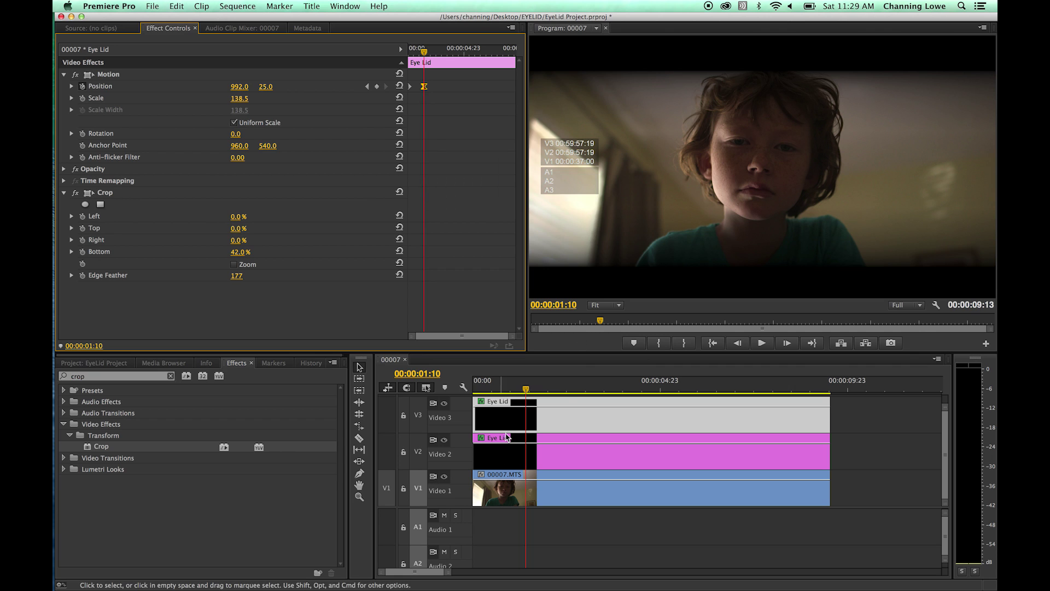
Play the opening from the sequence start twice to review both eased eyelids
left_click_drag(514, 383, 437, 386)
key("space")
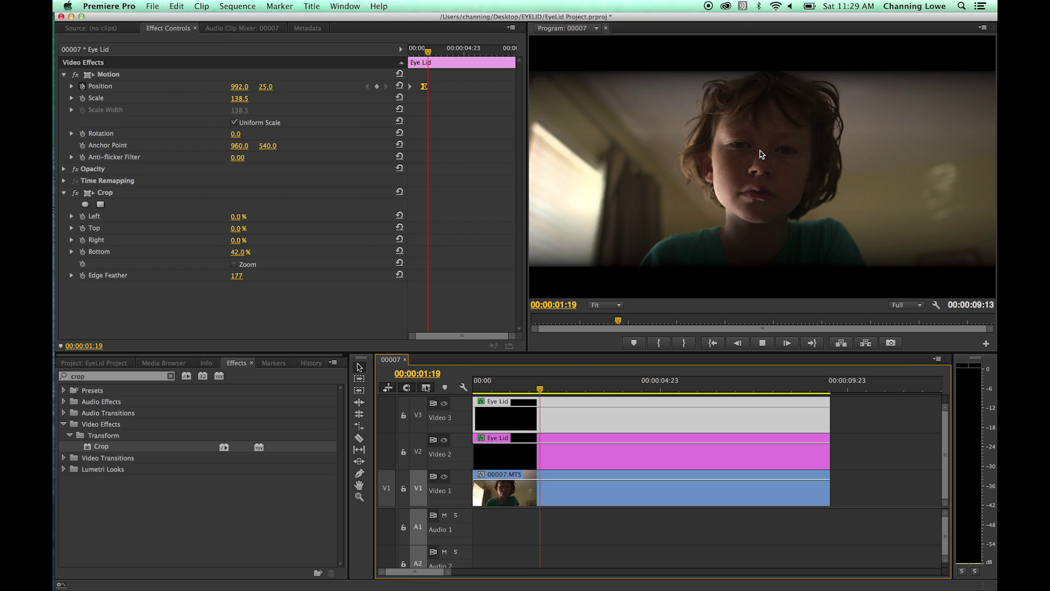
key("space")
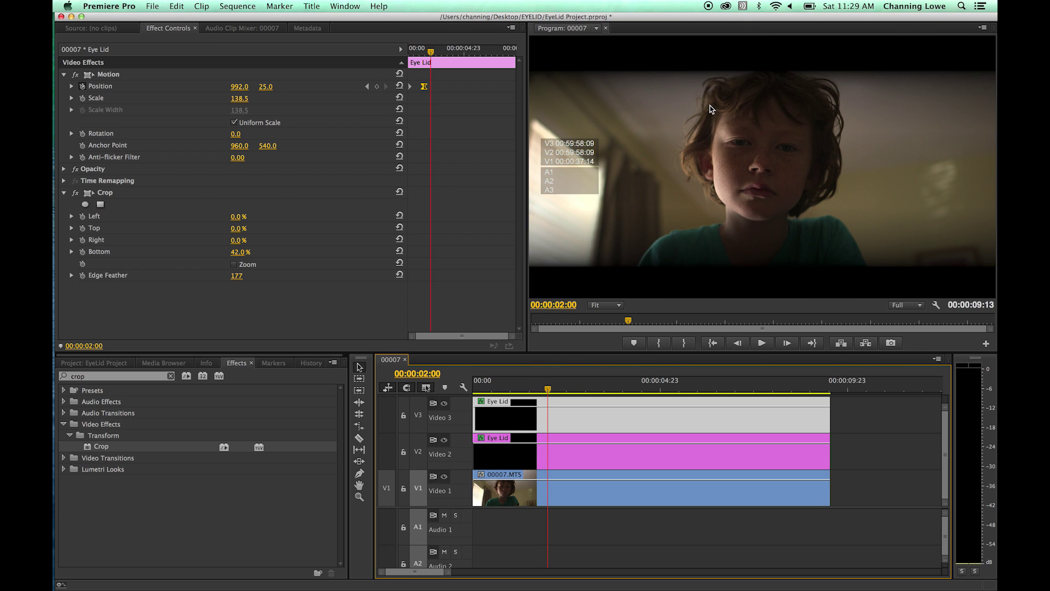
left_click_drag(431, 52, 414, 51)
key("space")
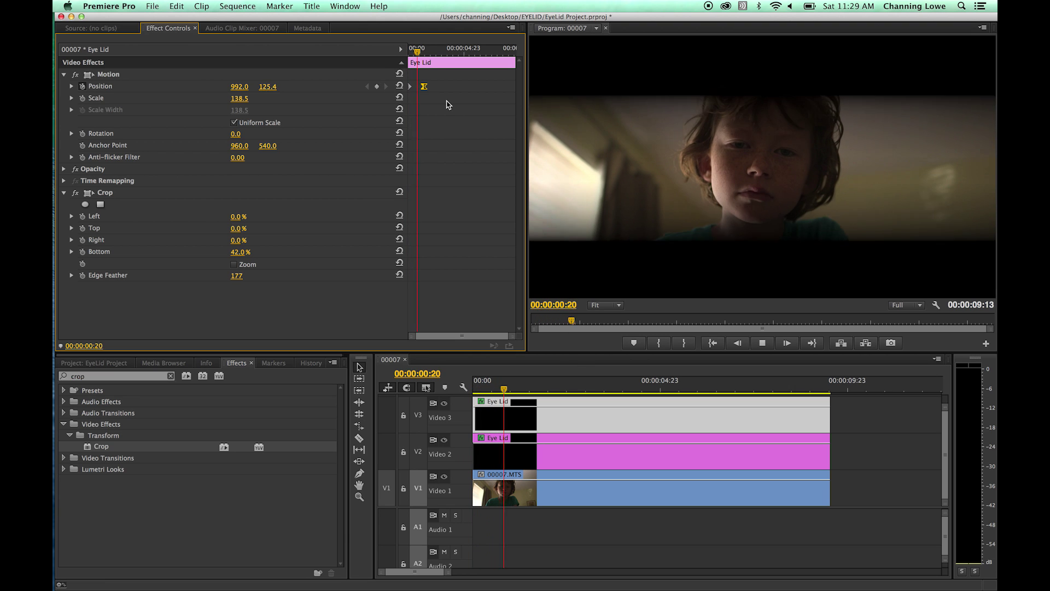
key("space")
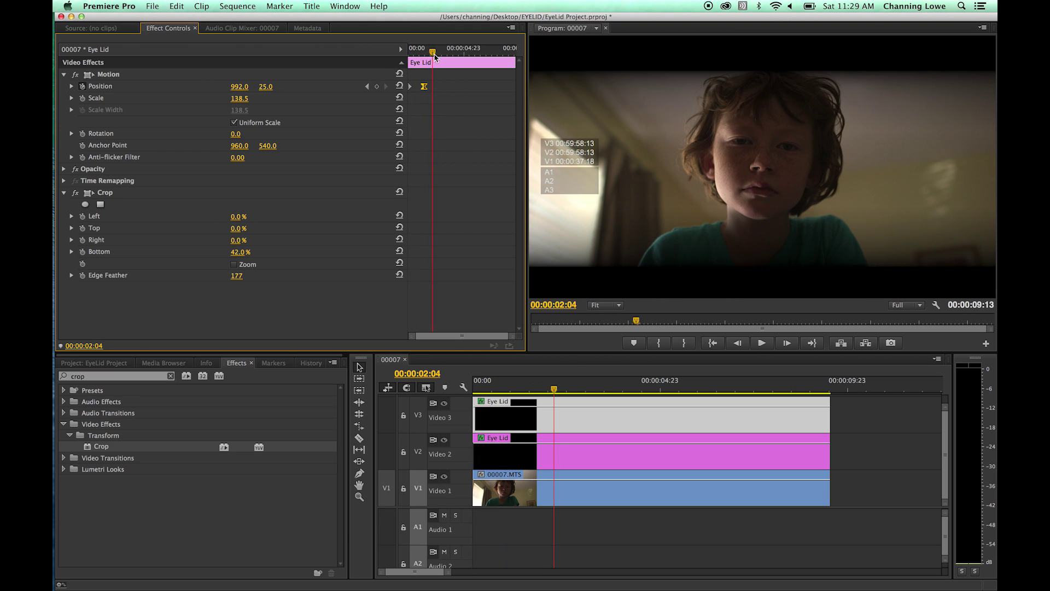
Add a Position keyframe to the Video 3 Eye Lid clip at 00:00:03:21, five frames after the one at 00:00:03:16
left_click(865, 437)
left_click(554, 419)
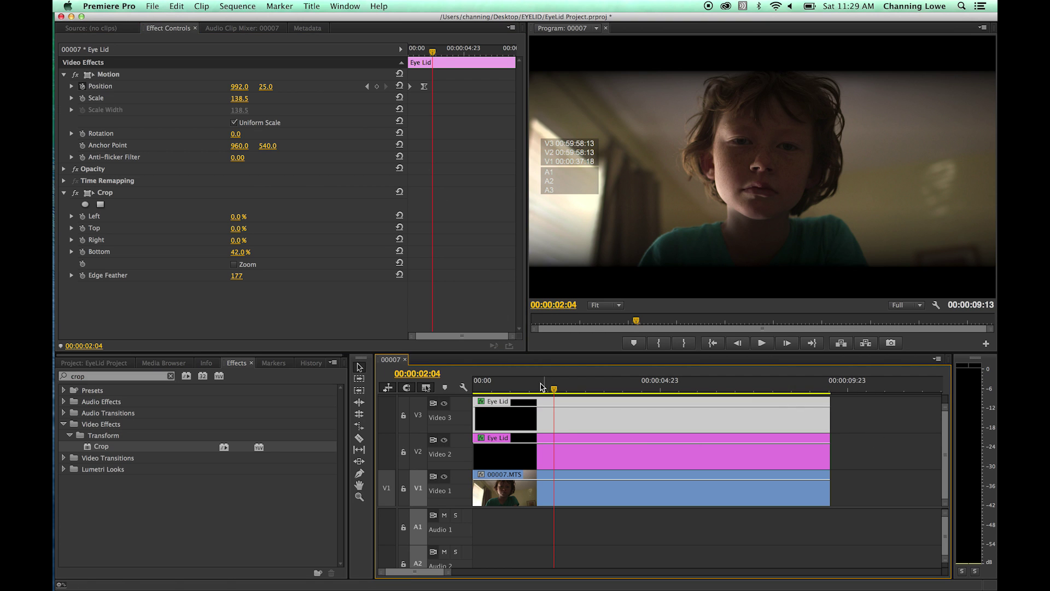
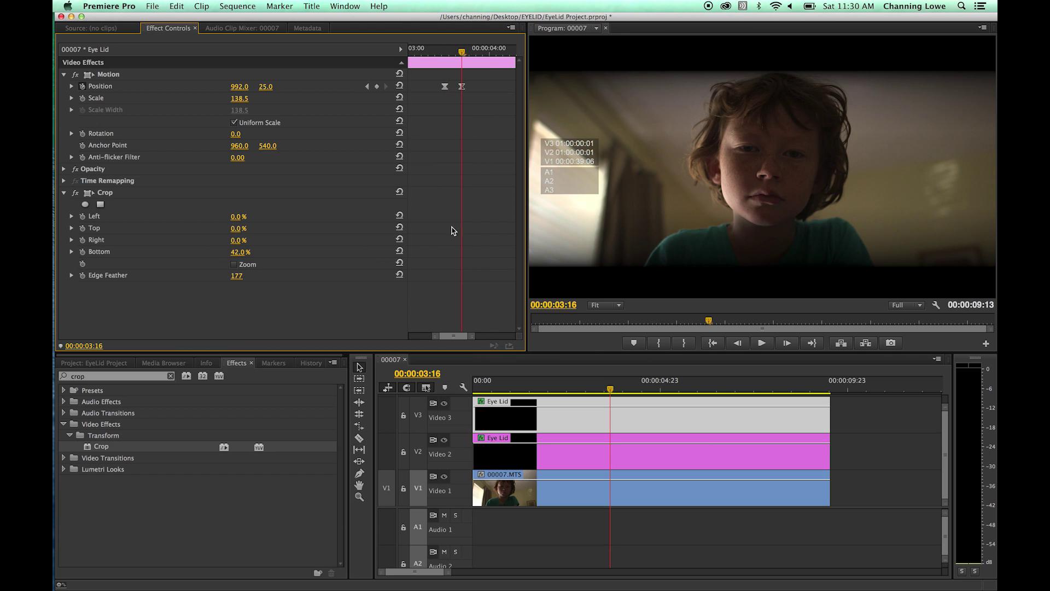
key("Right")
key("Right")
key("Right")
key("Right")
key("Right")
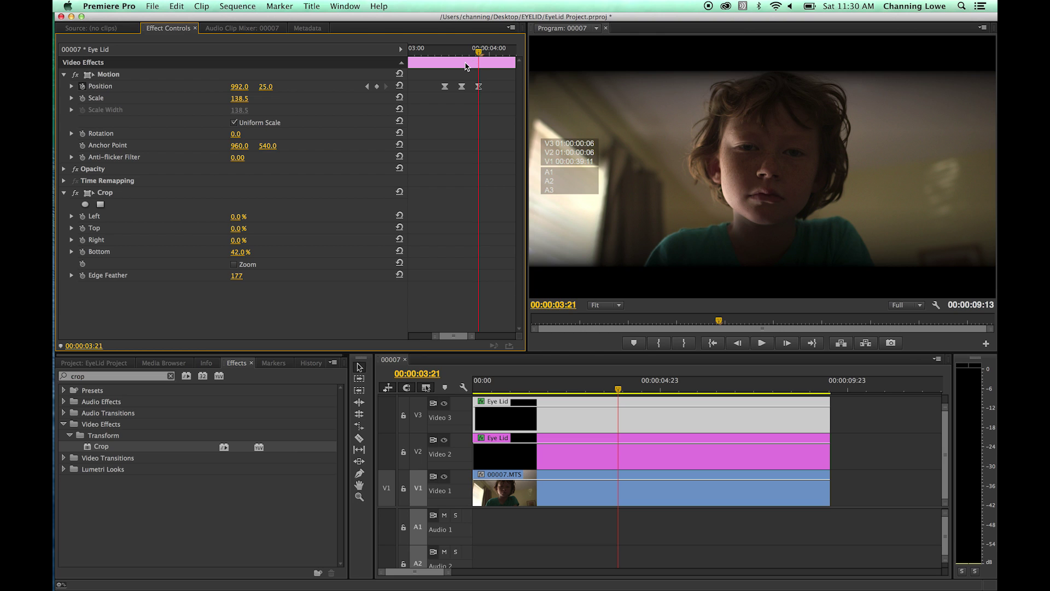
Set the Video 3 Eye Lid clip's vertical position to 372.0 at the 00:00:03:16 keyframe and play the blink
left_click(367, 85)
left_click(367, 86)
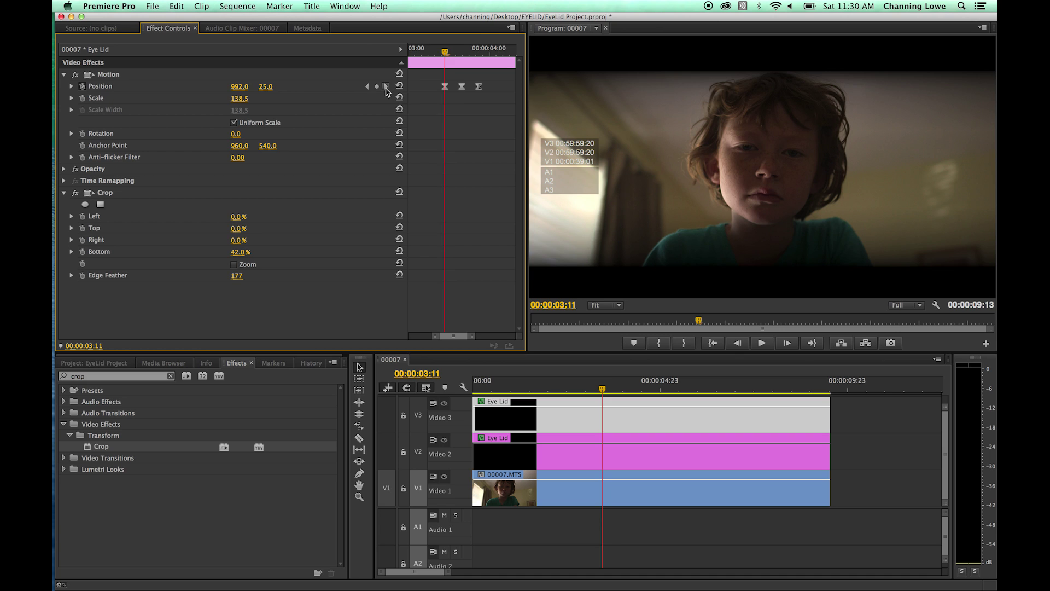
left_click(386, 86)
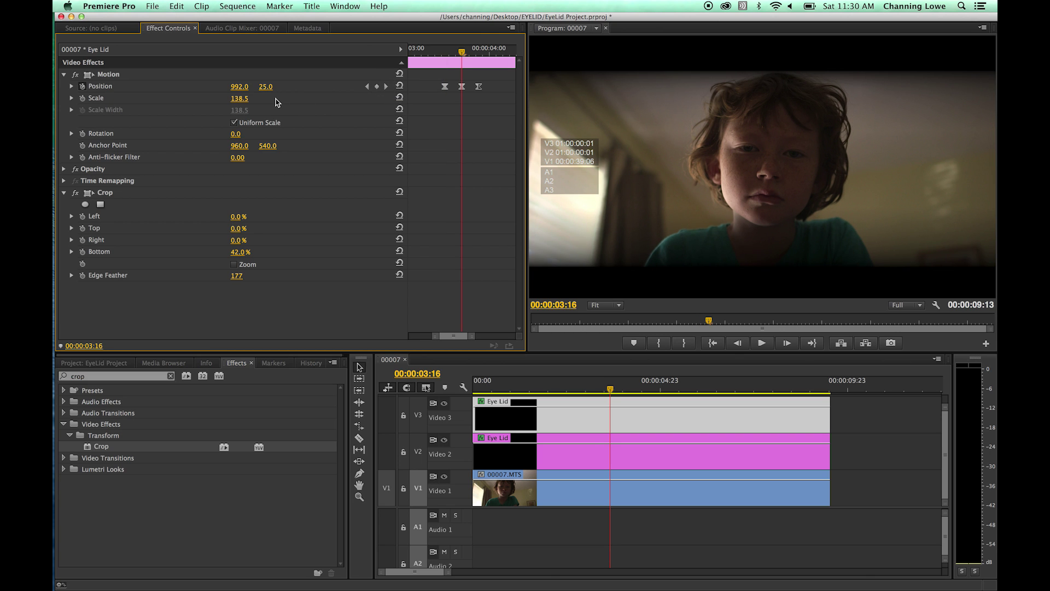
left_click_drag(276, 88, 449, 88)
key("space")
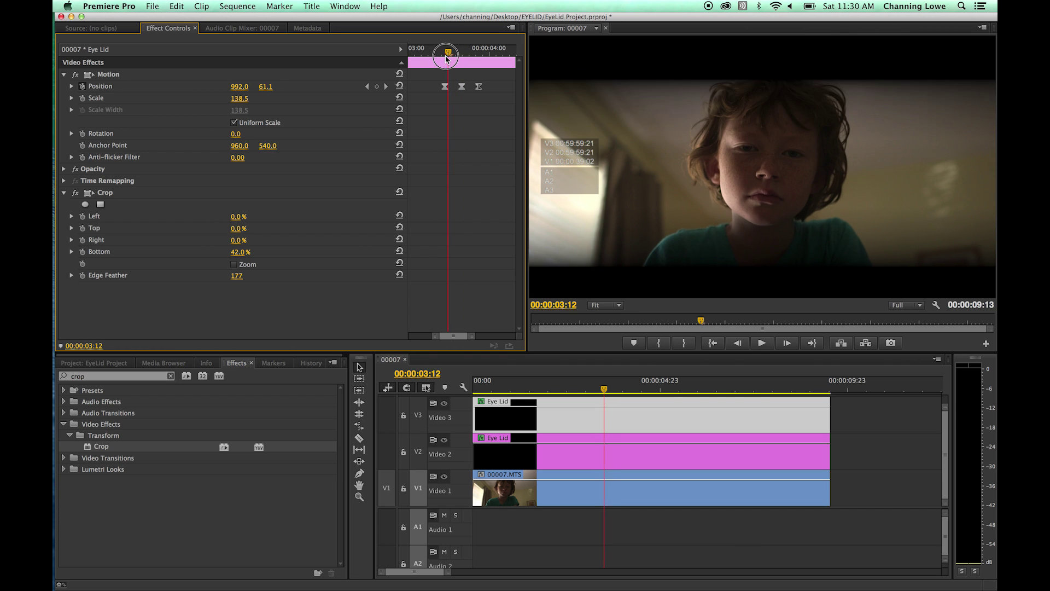
Slow the Video 3 blink by moving its middle Position keyframe to 00:00:03:18 and its last to 00:00:04:04, and replay it
left_click_drag(455, 52, 439, 53)
left_click(461, 87)
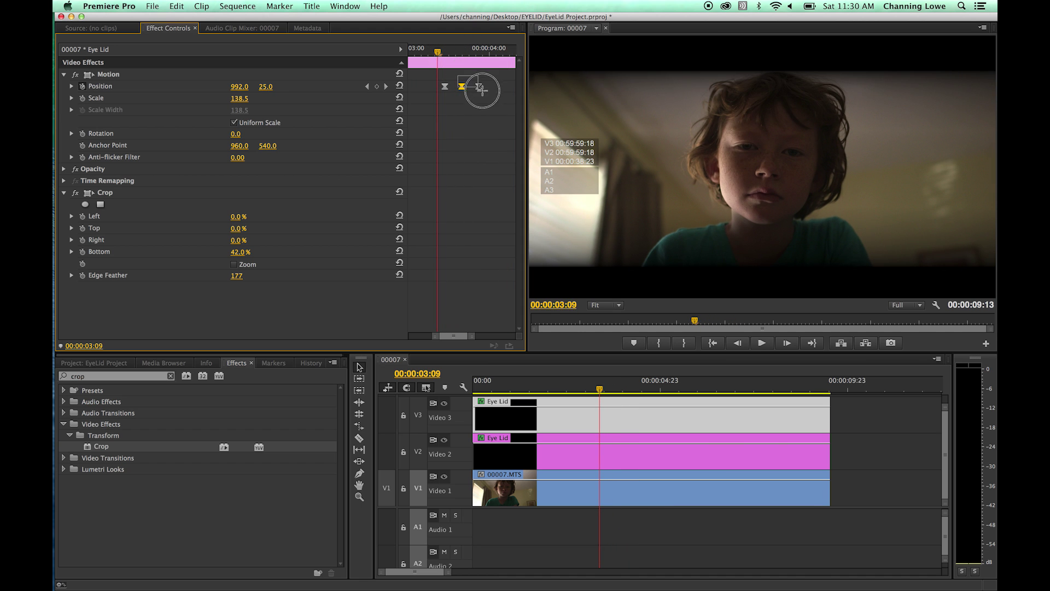
left_click(479, 87, "shift")
left_click_drag(480, 86, 504, 87)
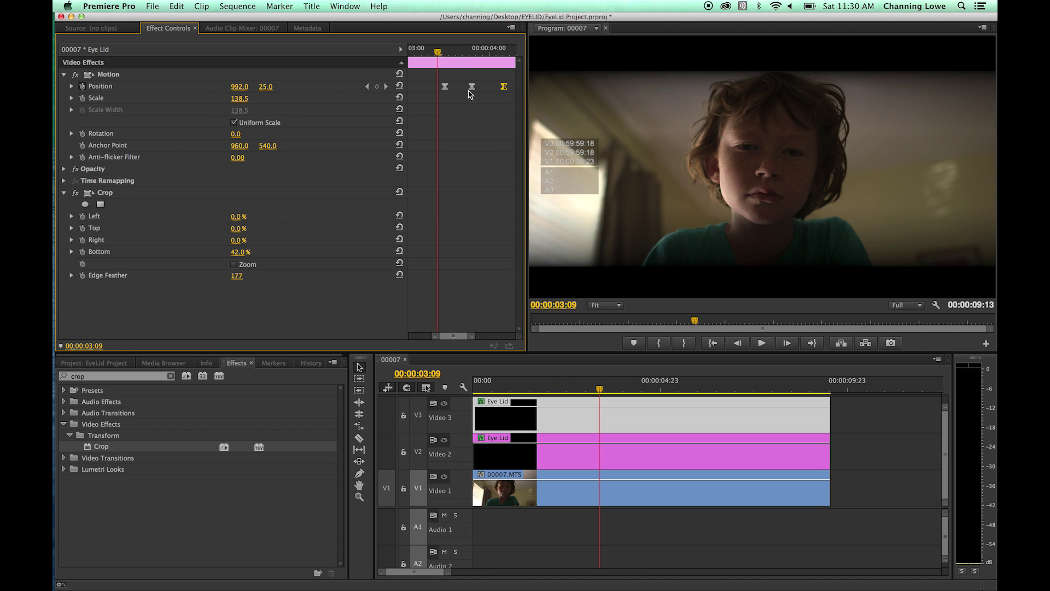
key("space")
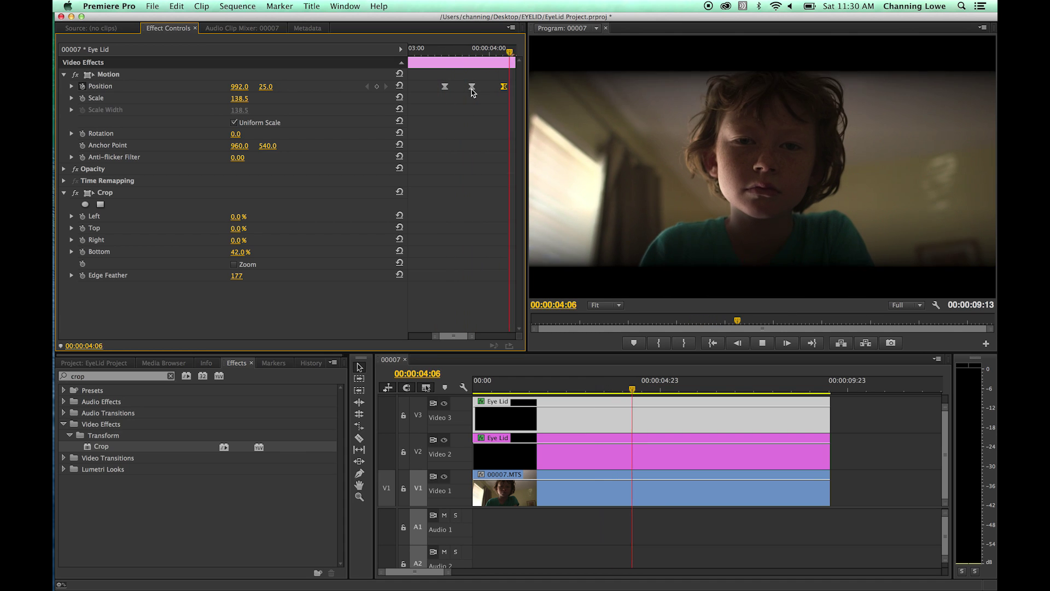
left_click_drag(461, 60, 441, 55)
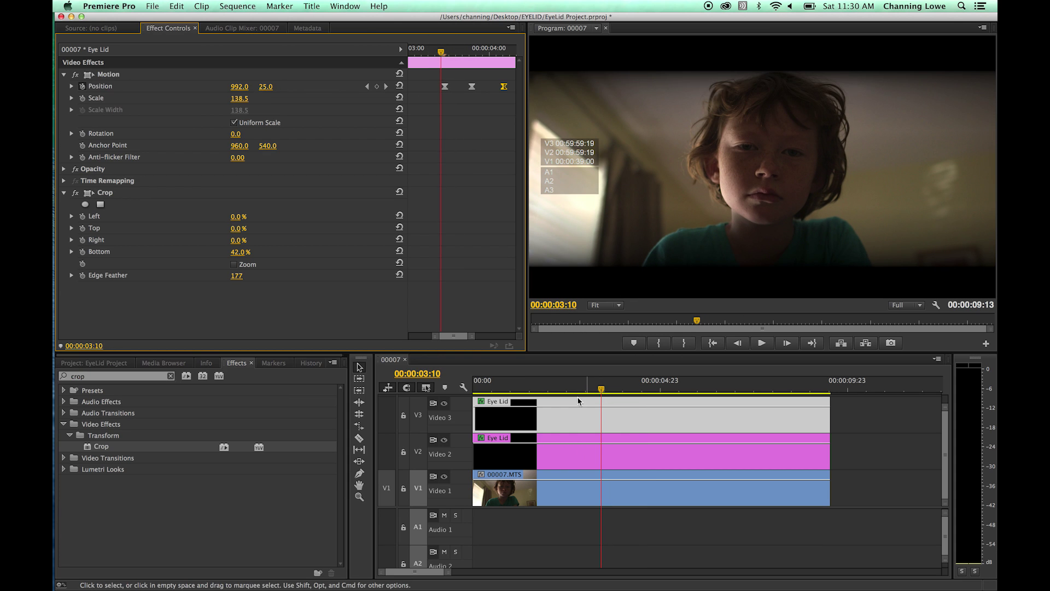
Add Position keyframes to the Video 2 Eye Lid clip at 00:00:03:11 and 00:00:03:18, aligned with the Video 3 blink keyframes
left_click(386, 86)
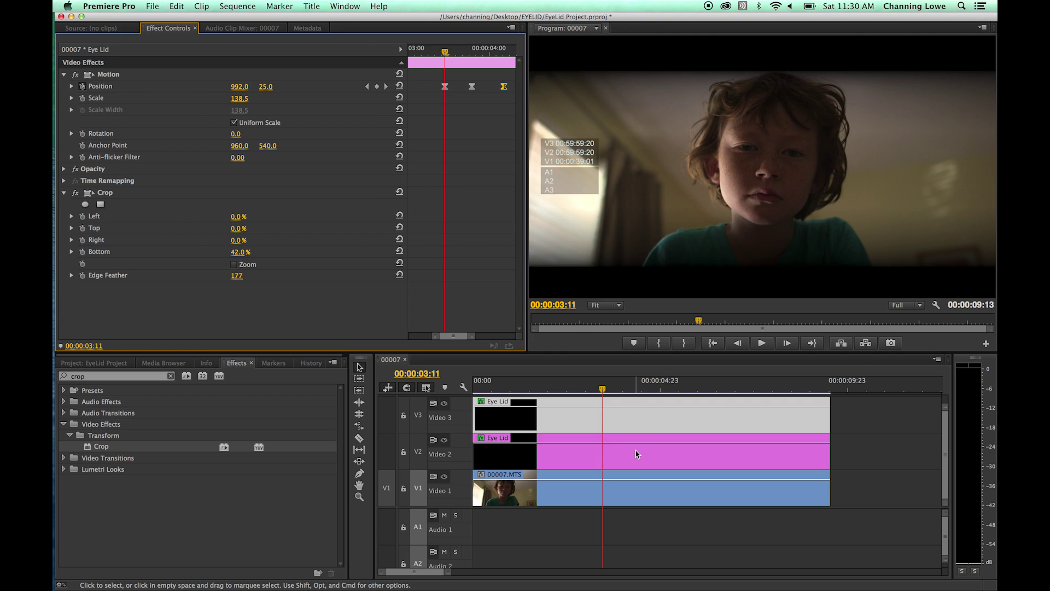
left_click(610, 418)
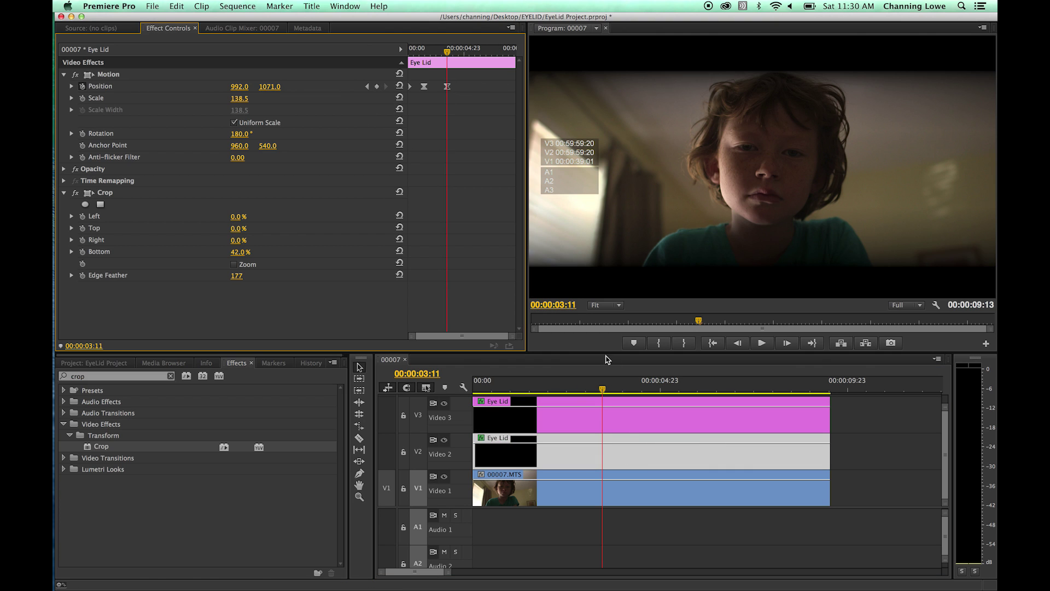
left_click(624, 451)
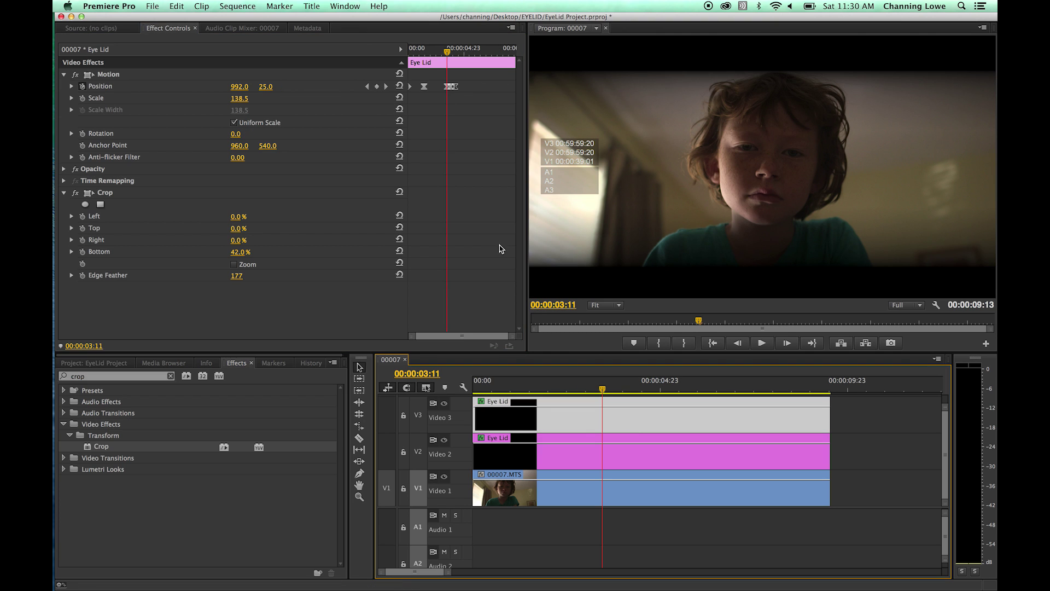
left_click(385, 86)
left_click(569, 419)
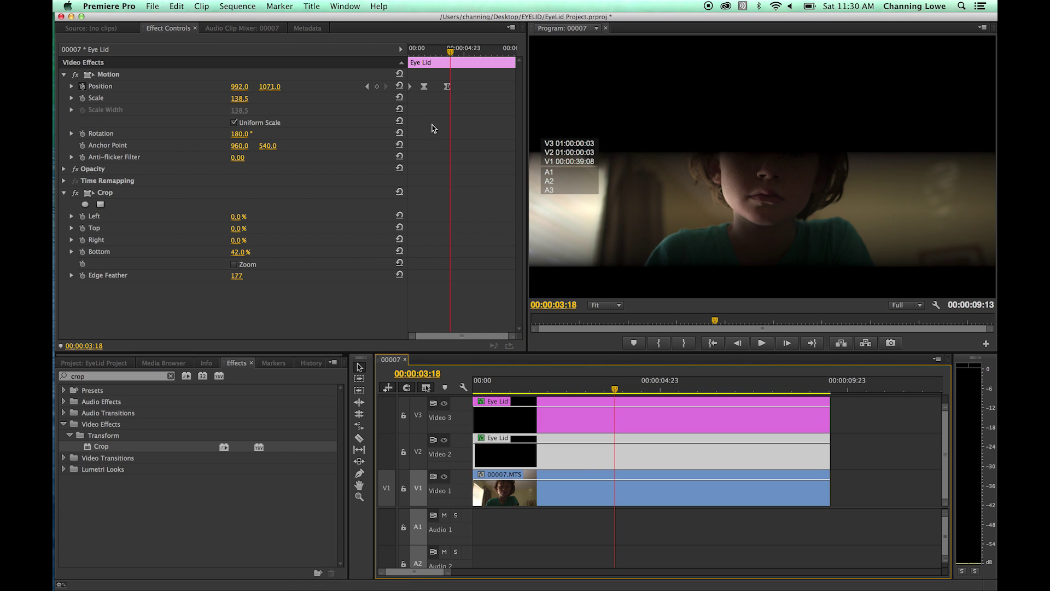
Add a Video 2 Eye Lid Position keyframe at 00:00:04:04, matching the end of the Video 3 blink, and return to the 00:00:03:18 keyframe
left_click(688, 439)
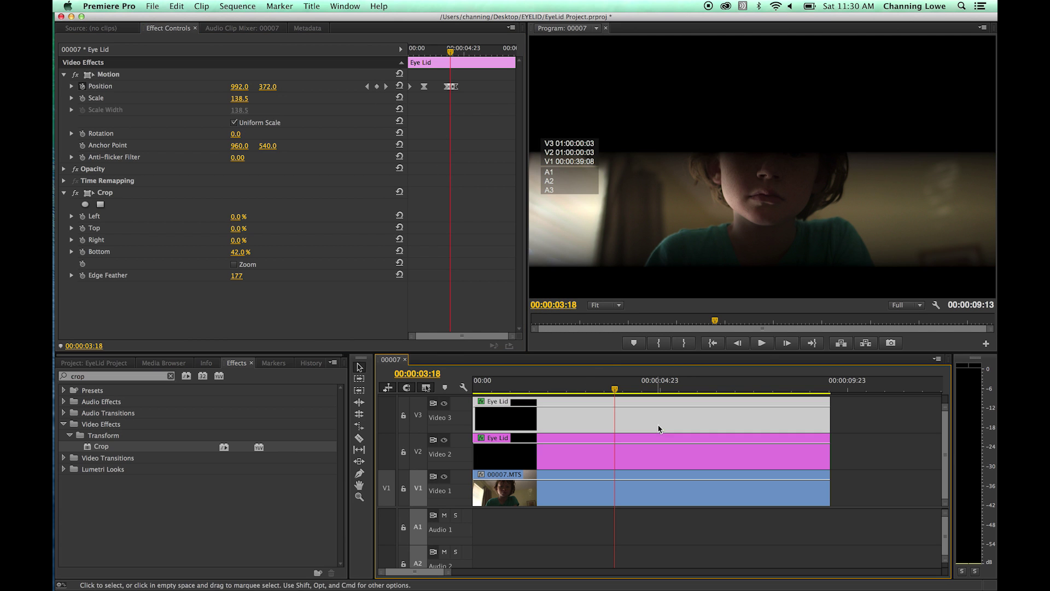
left_click(386, 86)
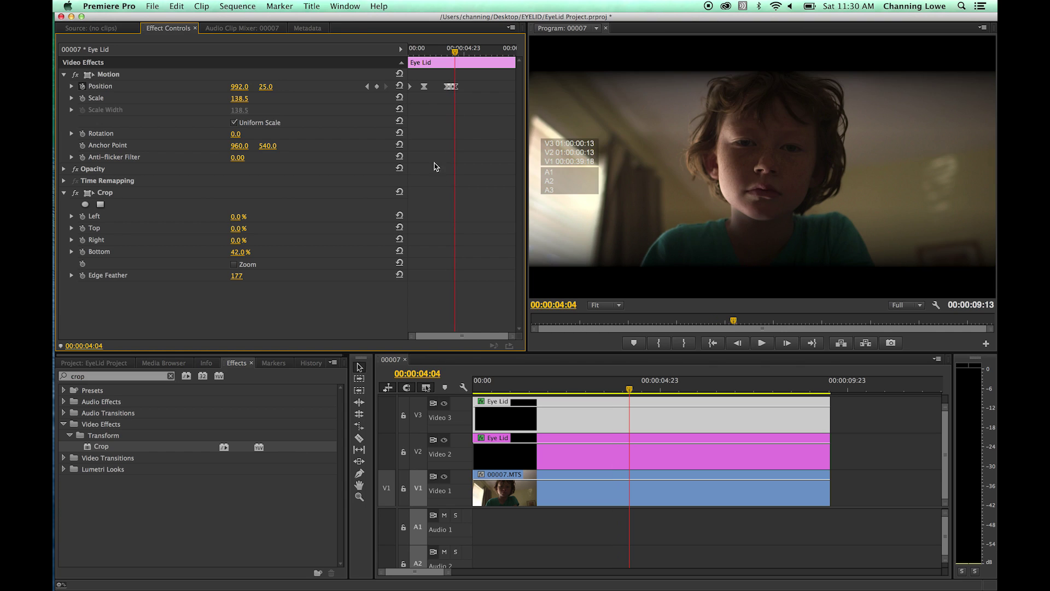
left_click(593, 417)
left_click(377, 86)
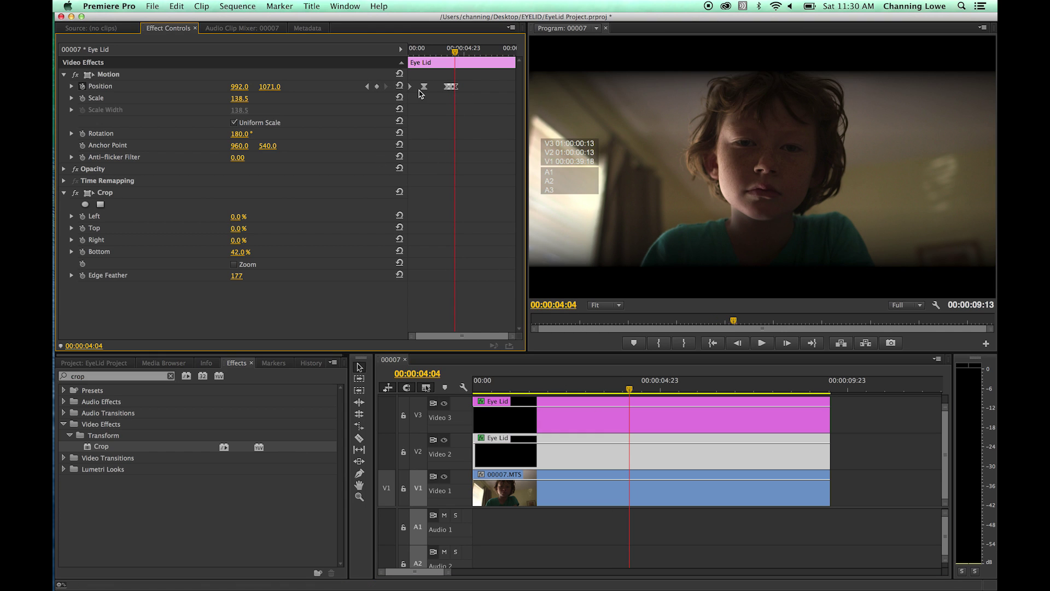
left_click(368, 87)
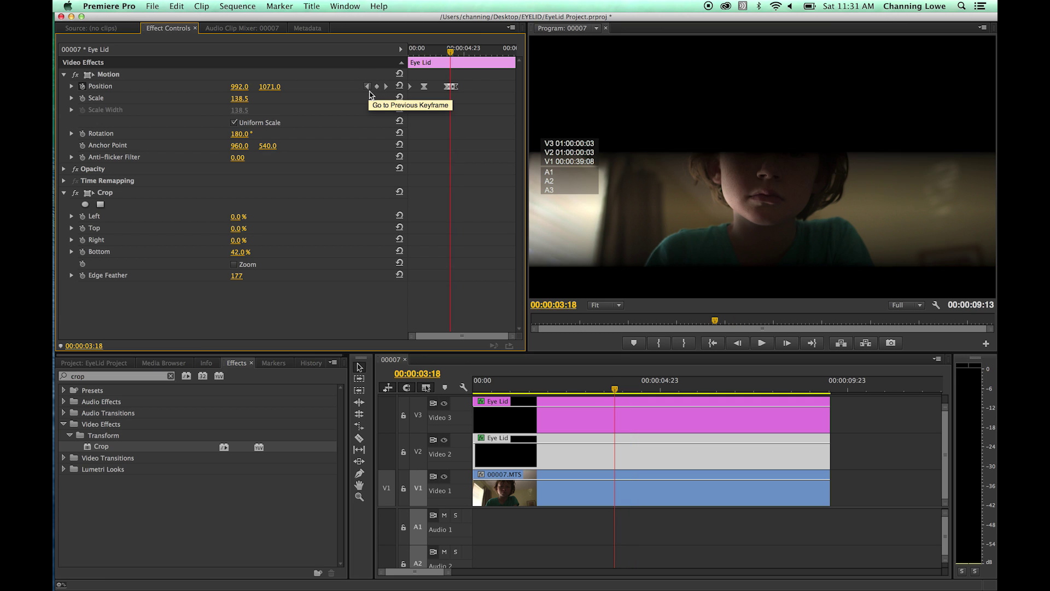
Shift the Video 2 Eye Lid clip's vertical position at the 00:00:03:18 keyframe so the lower lid closes, and play the blink
left_click_drag(270, 86, 71, 87)
key("space")
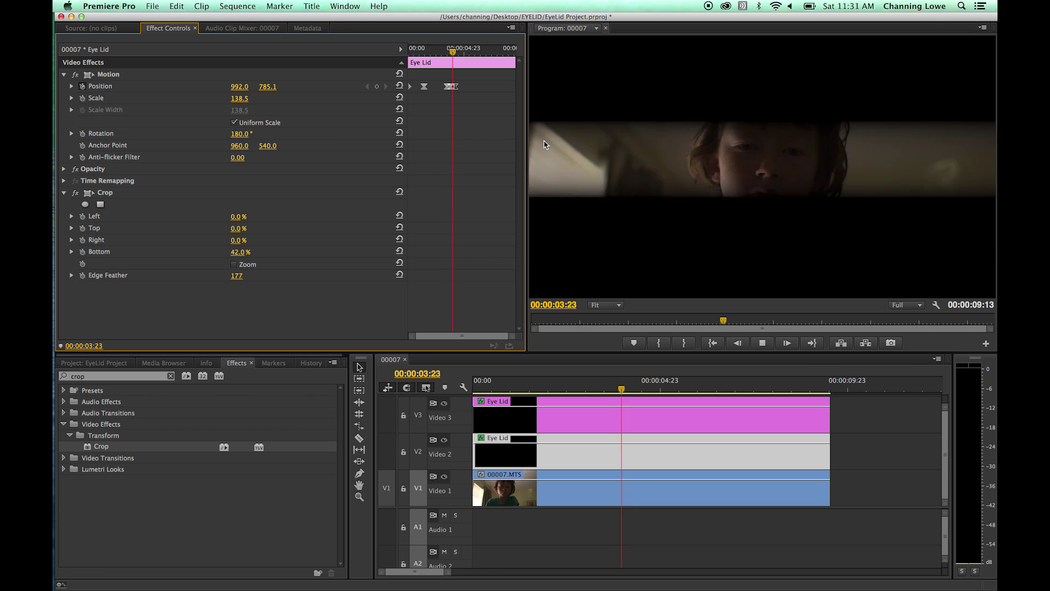
key("space")
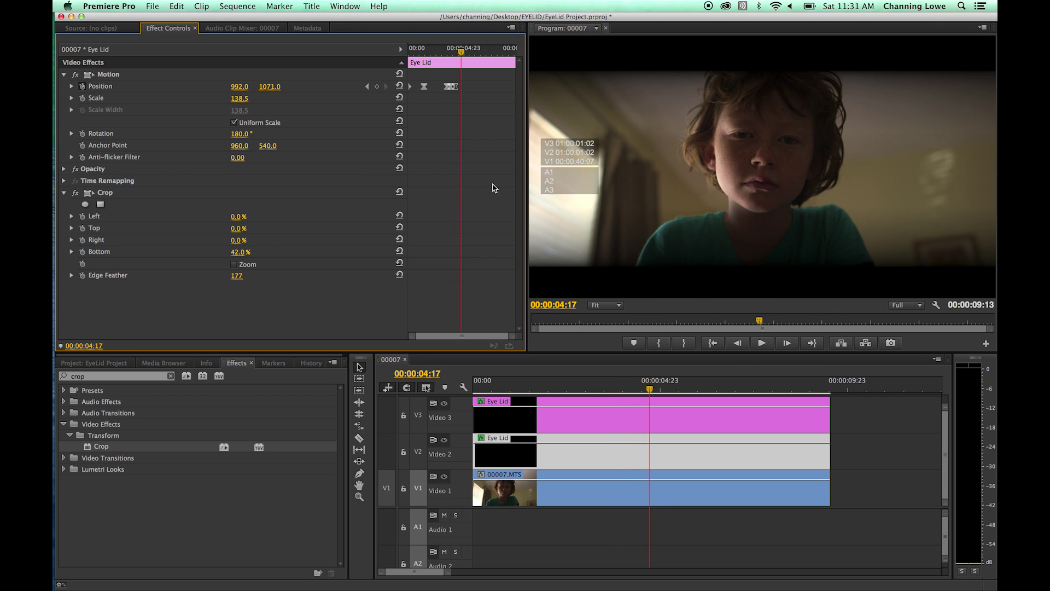
Open both lids wider at the 00:00:04:04 keyframe, setting the vertical position to about 1213 on Video 2 and -134.0 on Video 3
left_click(368, 86)
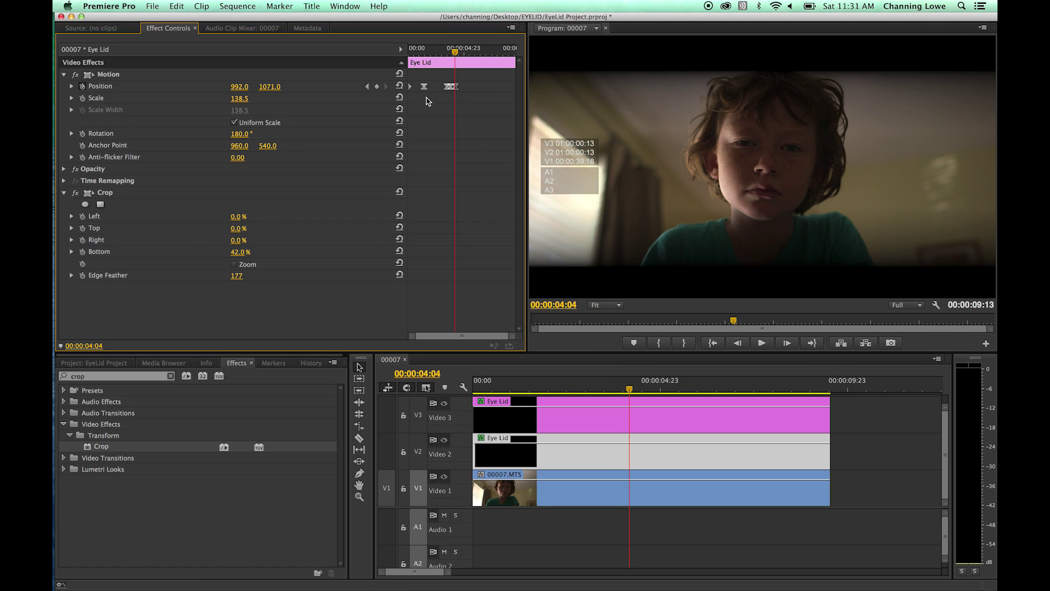
left_click_drag(270, 87, 348, 87)
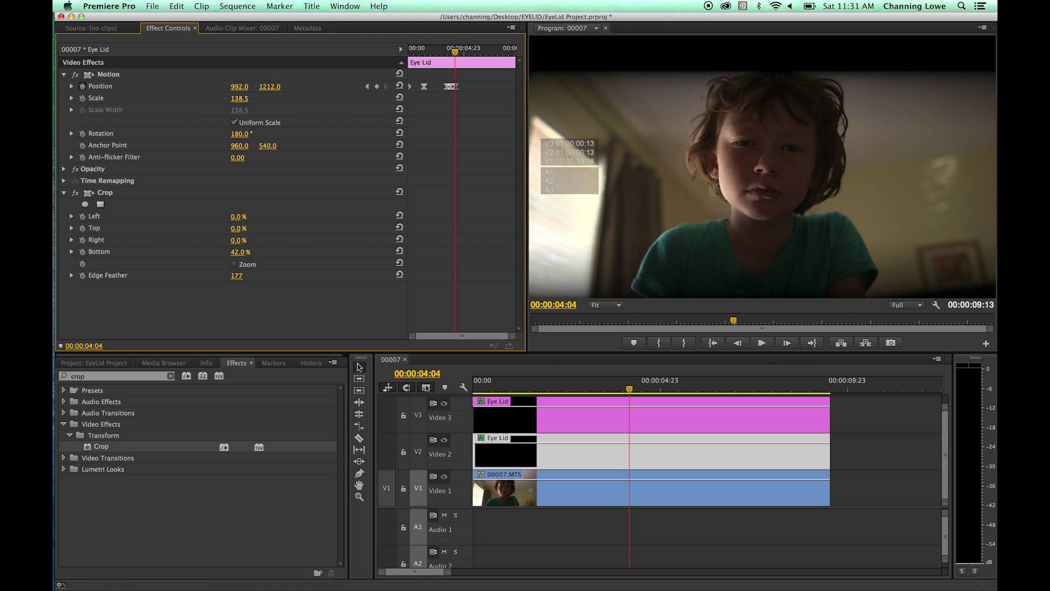
left_click(636, 454)
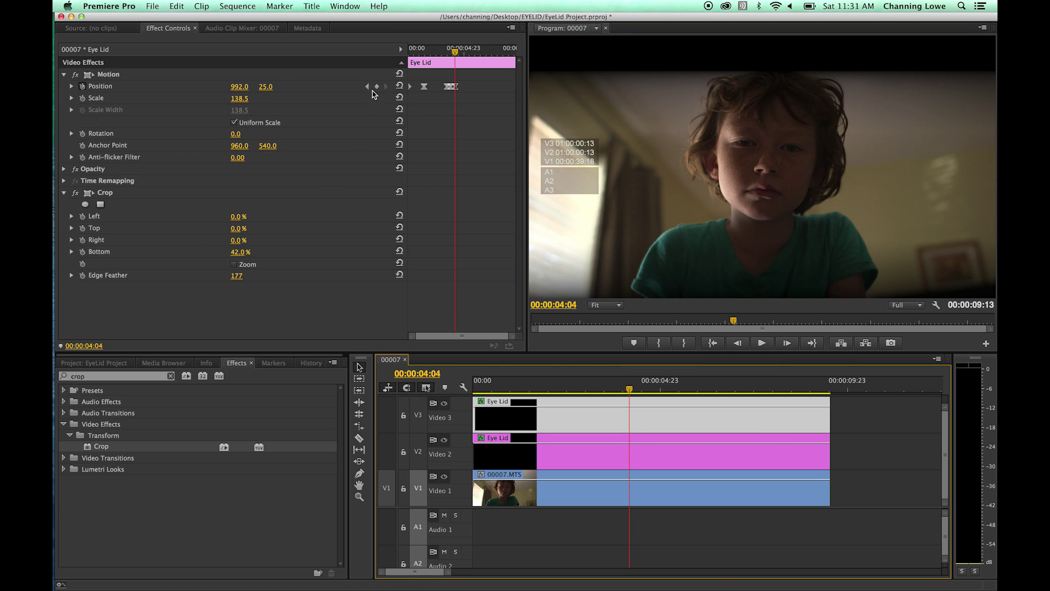
left_click_drag(266, 86, 181, 86)
Play back the first blink, and replay the whole eyelid animation from the start of the sequence
left_click_drag(616, 388, 599, 388)
key("space")
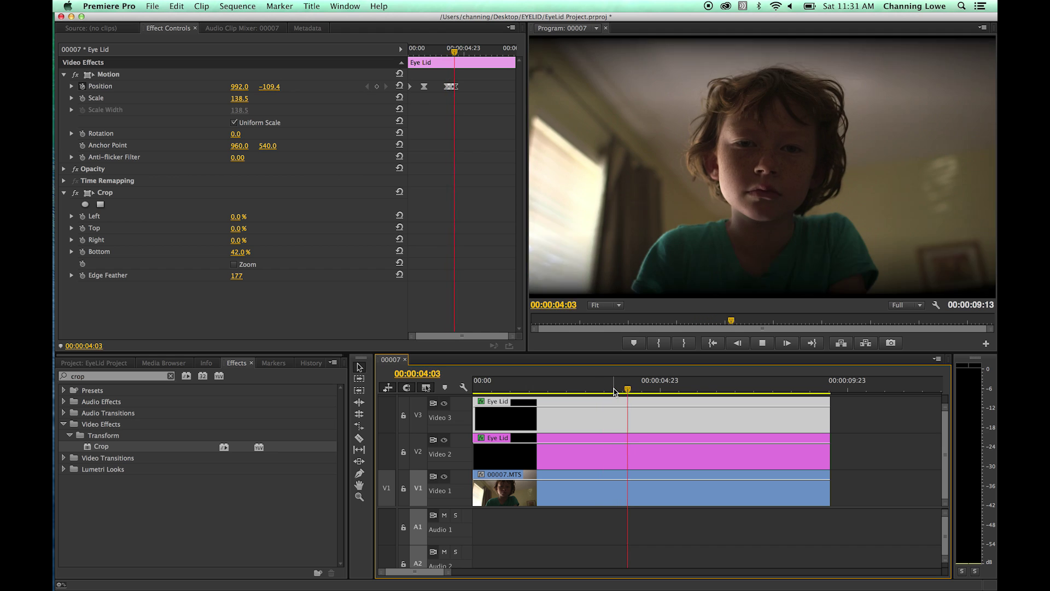
left_click(624, 388)
left_click_drag(624, 388, 466, 391)
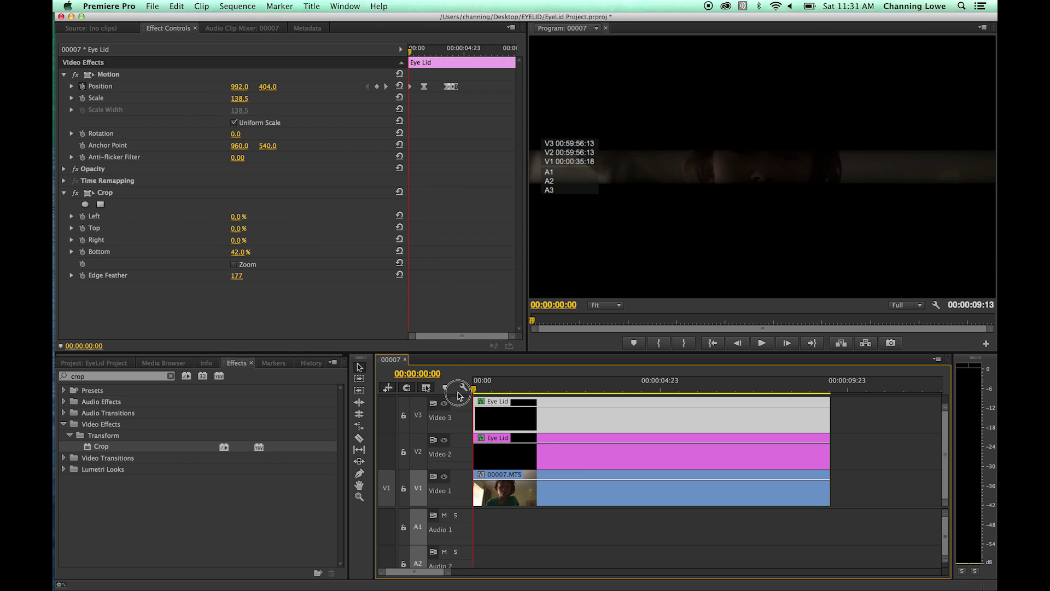
key("space")
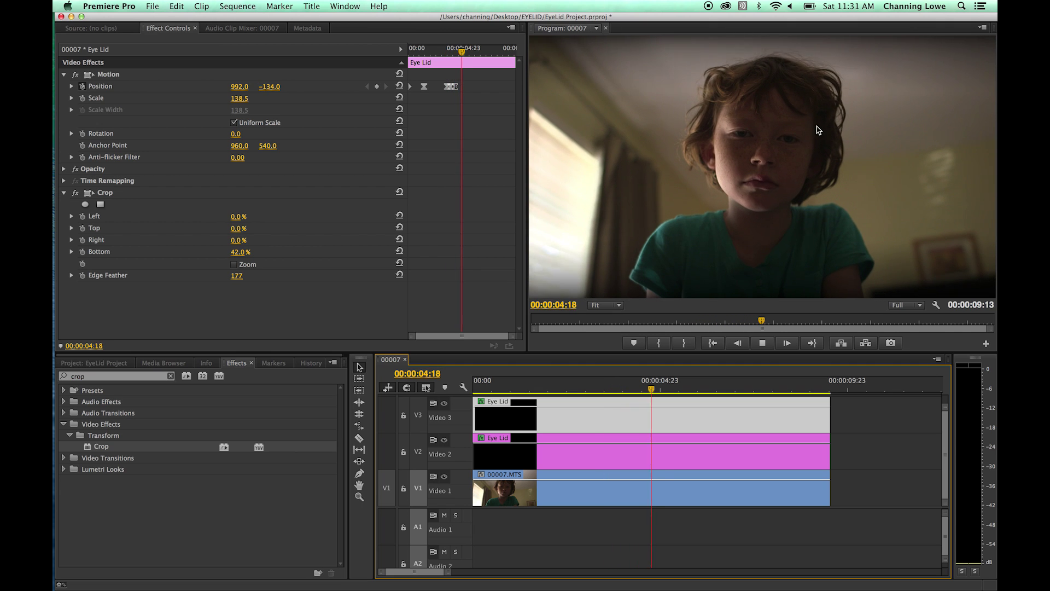
key("space")
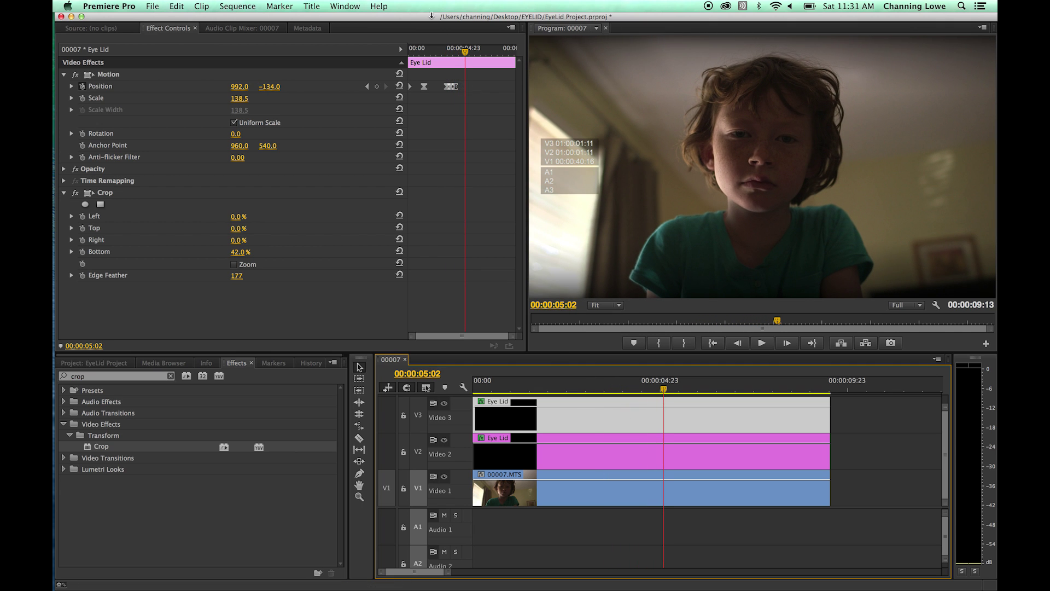
Copy the three blink Position keyframes of the Video 3 Eye Lid clip and paste them starting at 00:00:04:14
left_click(367, 86)
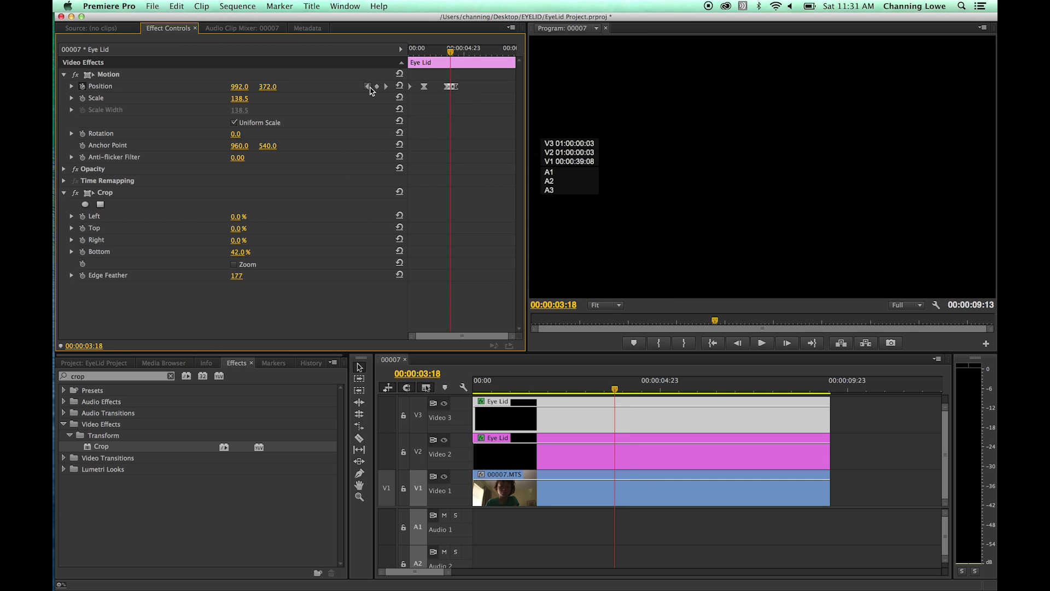
left_click_drag(472, 76, 426, 110)
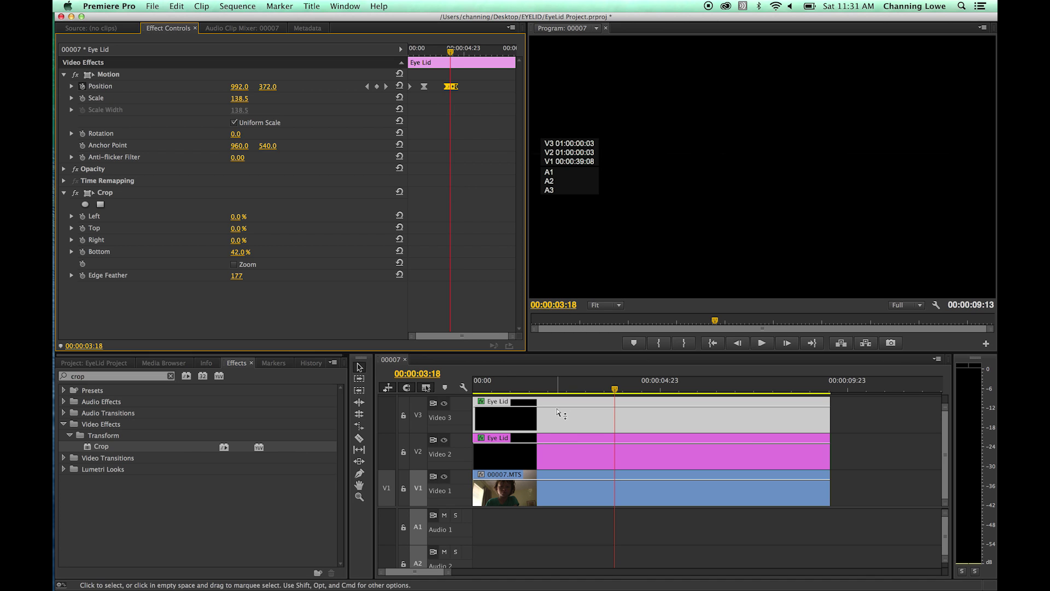
left_click_drag(512, 335, 491, 336)
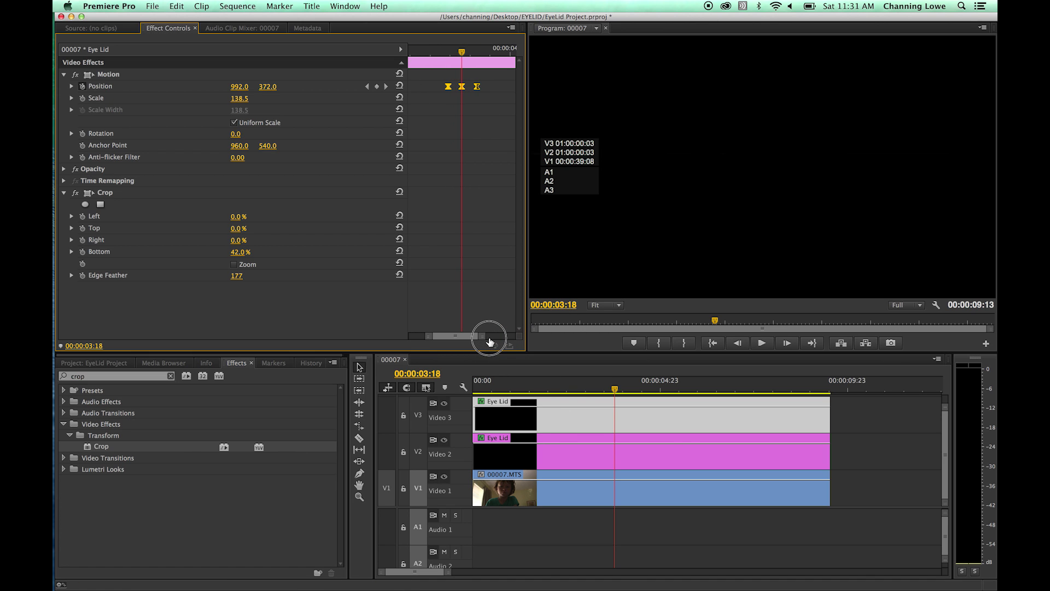
left_click_drag(463, 51, 477, 56)
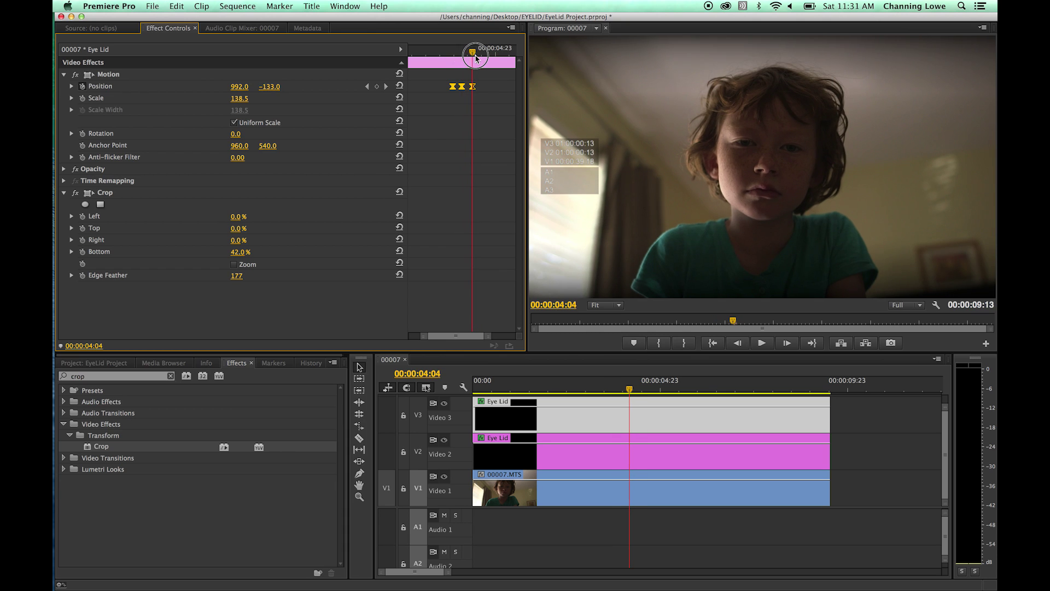
left_click(385, 86)
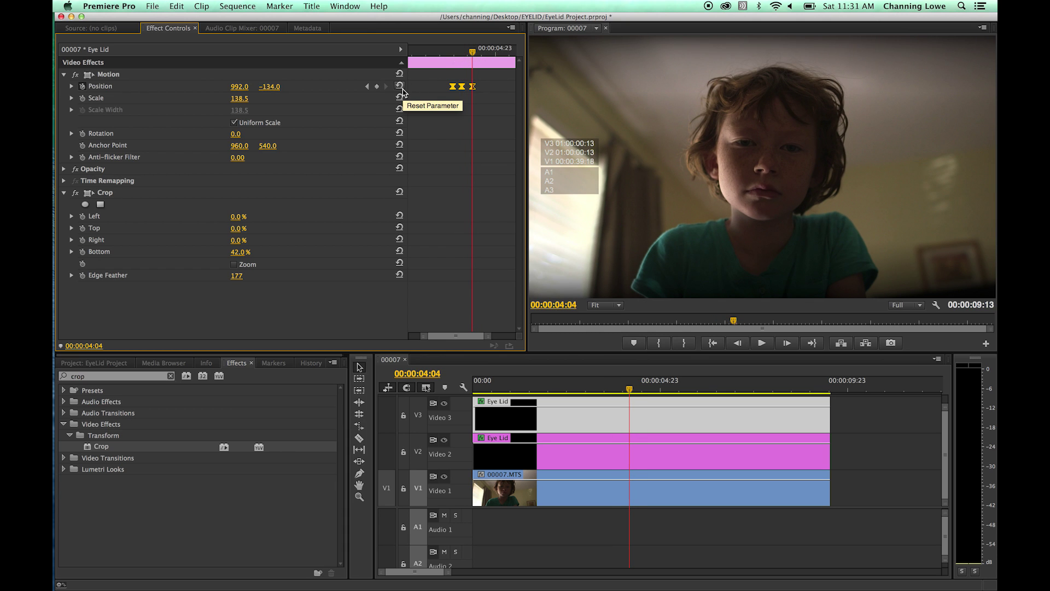
key("shift+Right")
key("shift+Right")
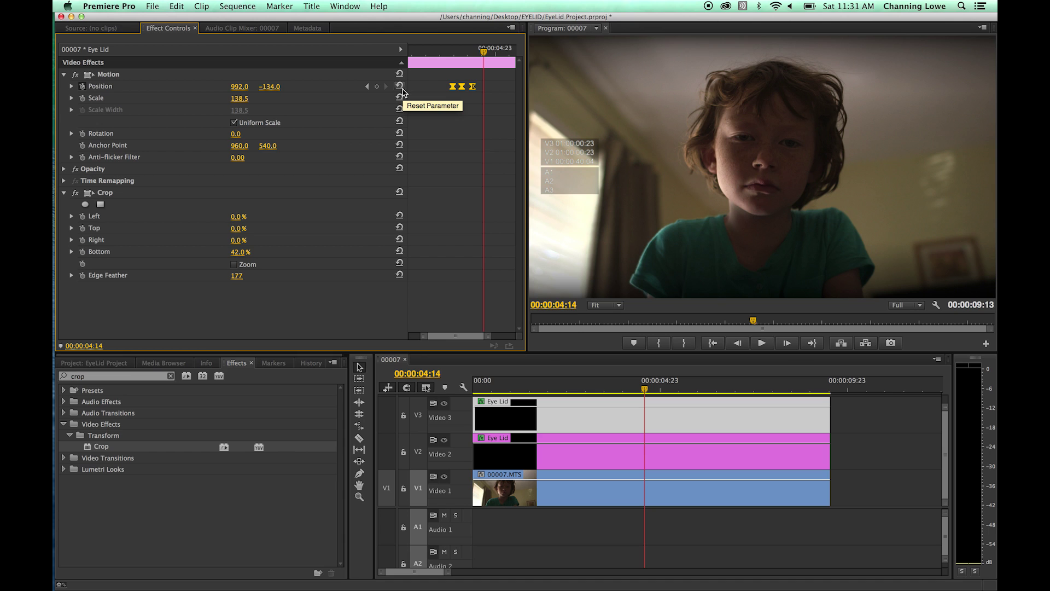
key("super+v")
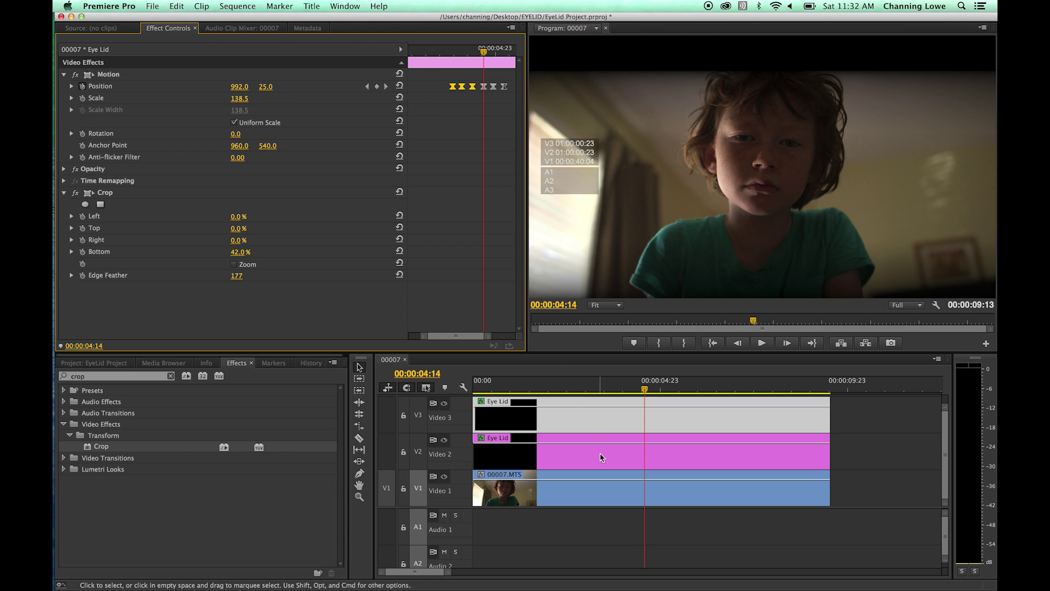
Duplicate the Video 2 Eye Lid clip's three blink Position keyframes at 00:00:04:14 and play the double blink from 00:00:03:08
left_click(600, 419)
left_click_drag(465, 76, 445, 98)
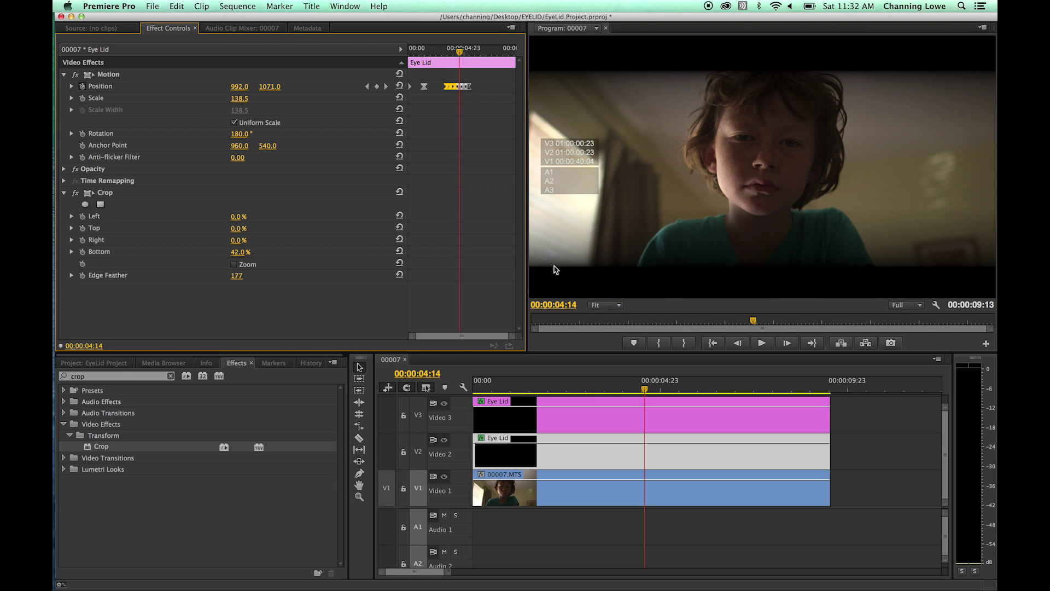
left_click_drag(637, 385, 598, 399)
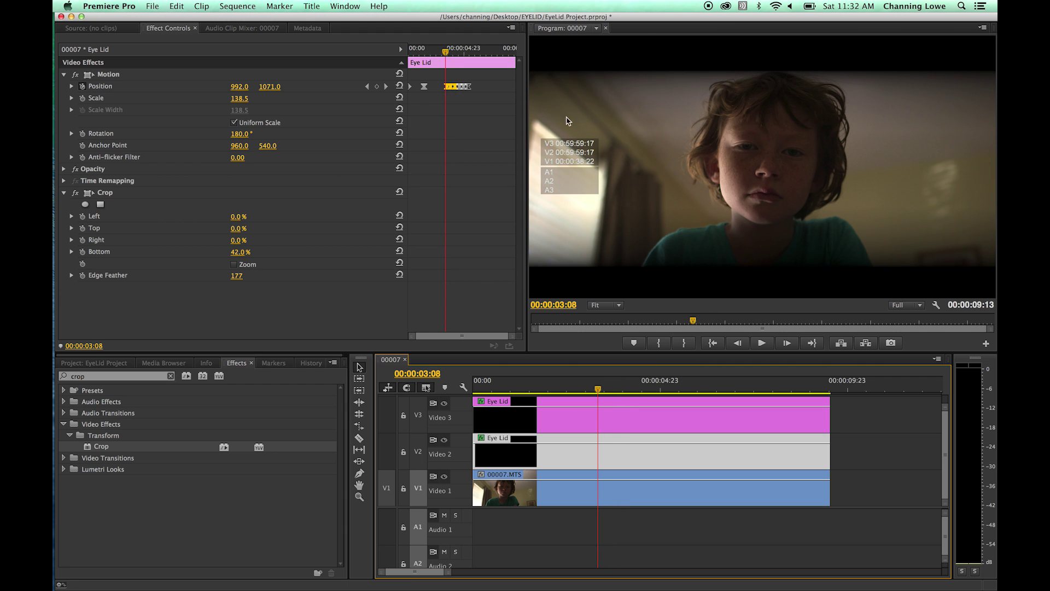
key("space")
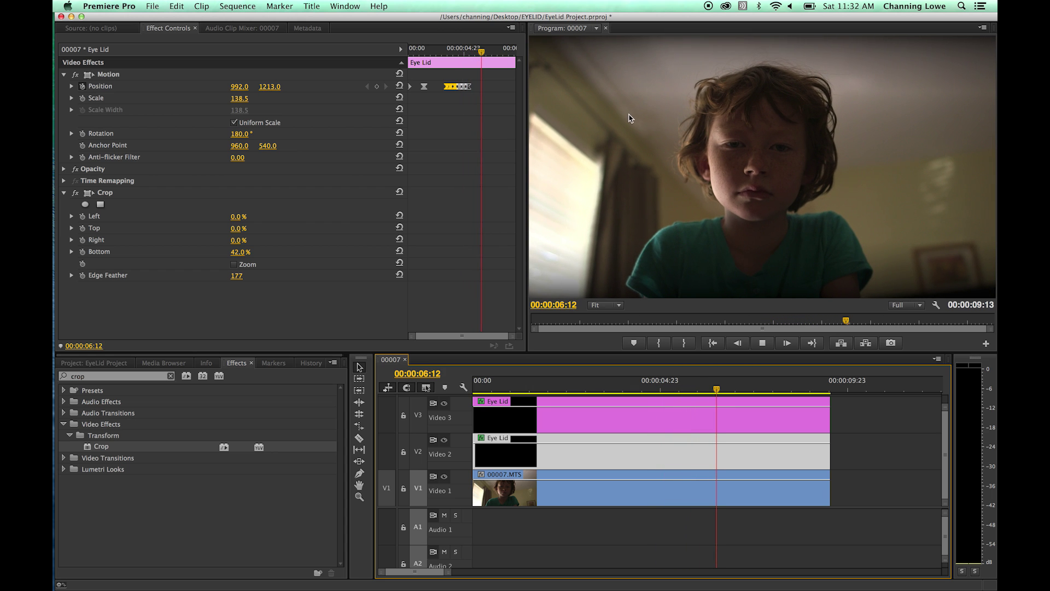
key("space")
Return to the sequence start, search the effects for "blur", and apply Gaussian Blur to the 00007.MTS clip
left_click_drag(465, 55, 410, 52)
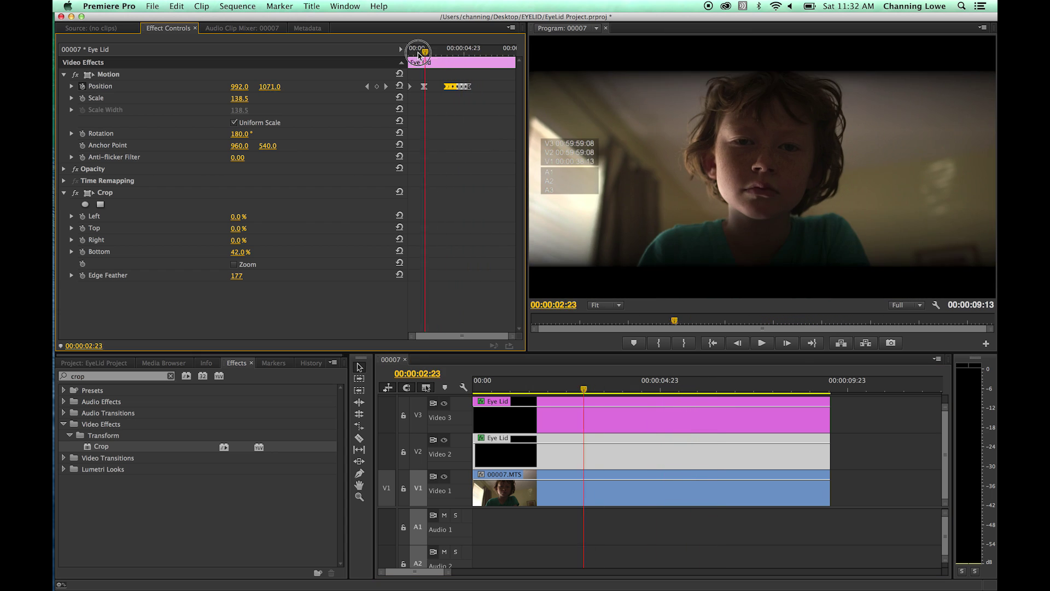
left_click(93, 377)
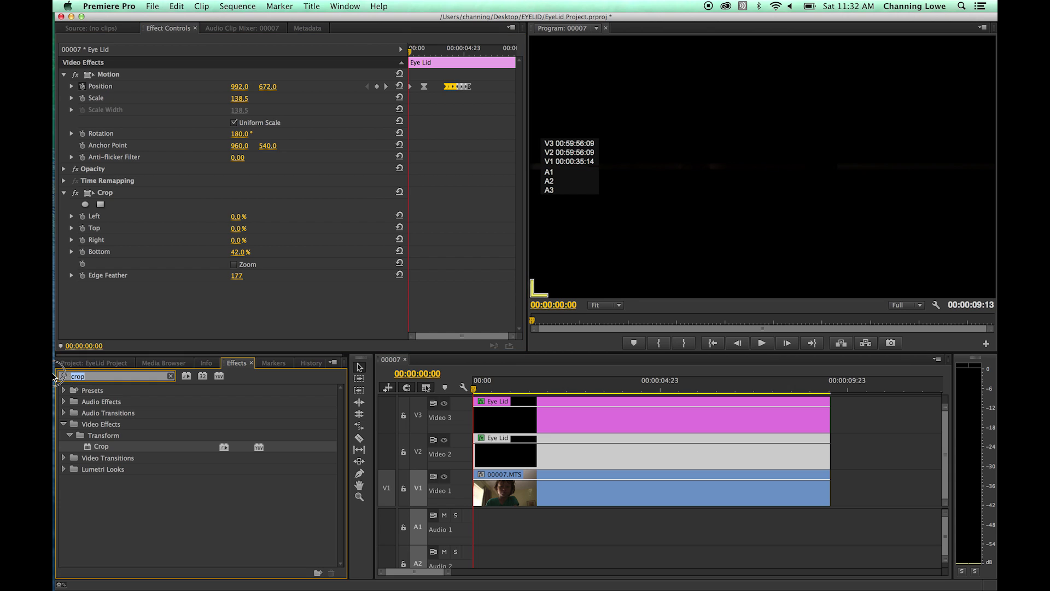
type("blur")
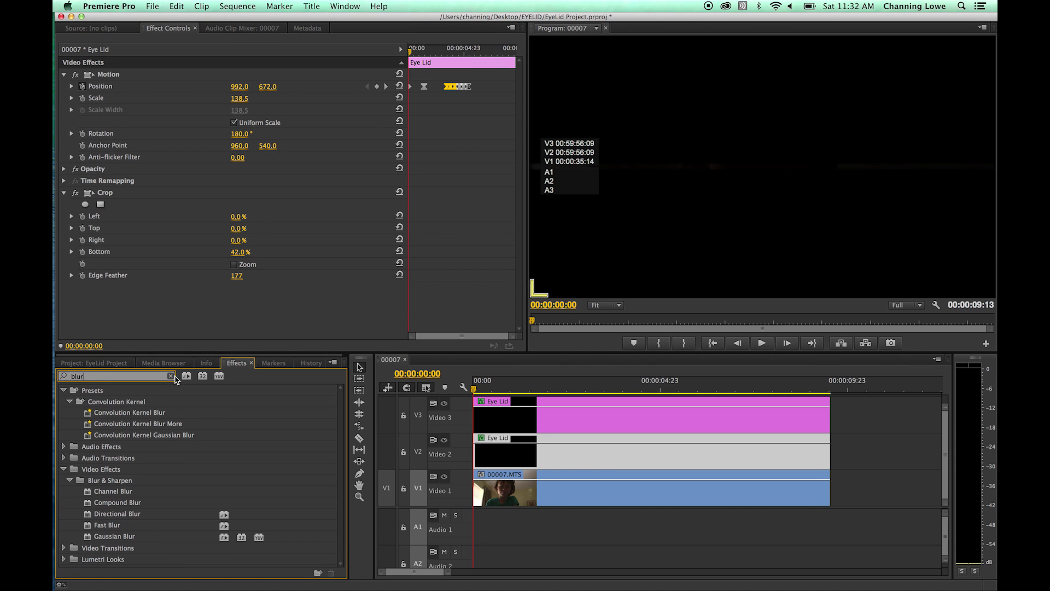
left_click_drag(108, 538, 484, 492)
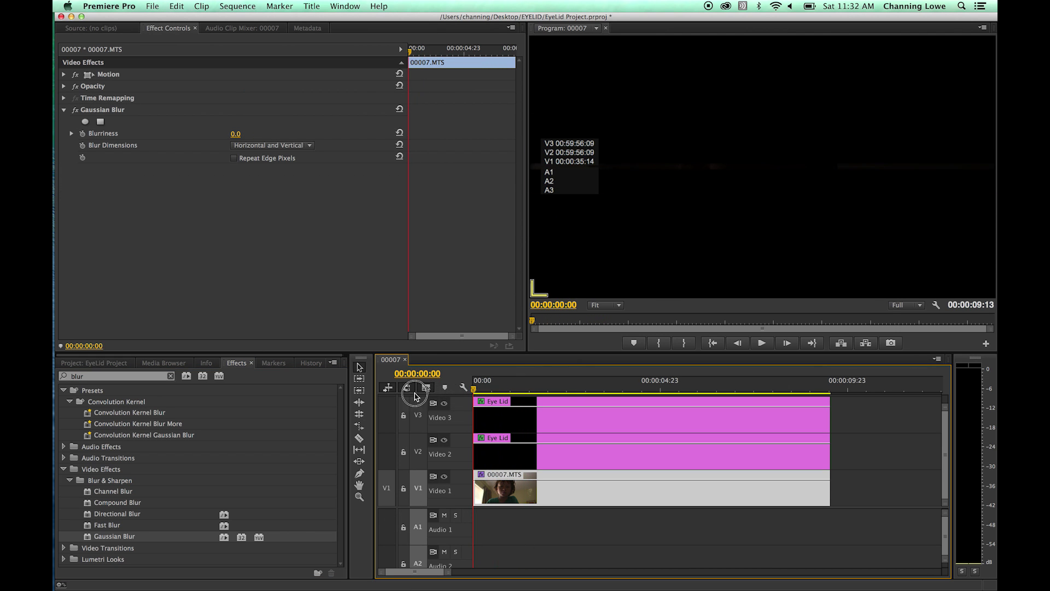
Enable Blurriness keyframing on 00007.MTS at 00:00:00:00 and set the value to 250.0
left_click(71, 134)
left_click(82, 133)
left_click_drag(231, 137, 258, 137)
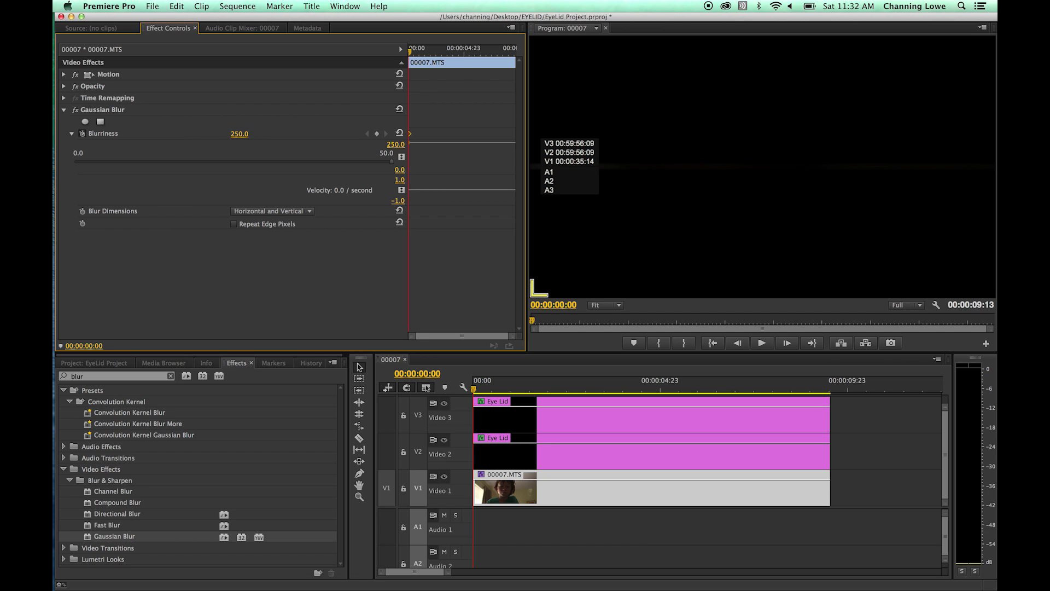
Add Gaussian Blur Blurriness keyframes of 19.0 at 00:00:01:16 and 10.0 at 00:00:03:04
key("space")
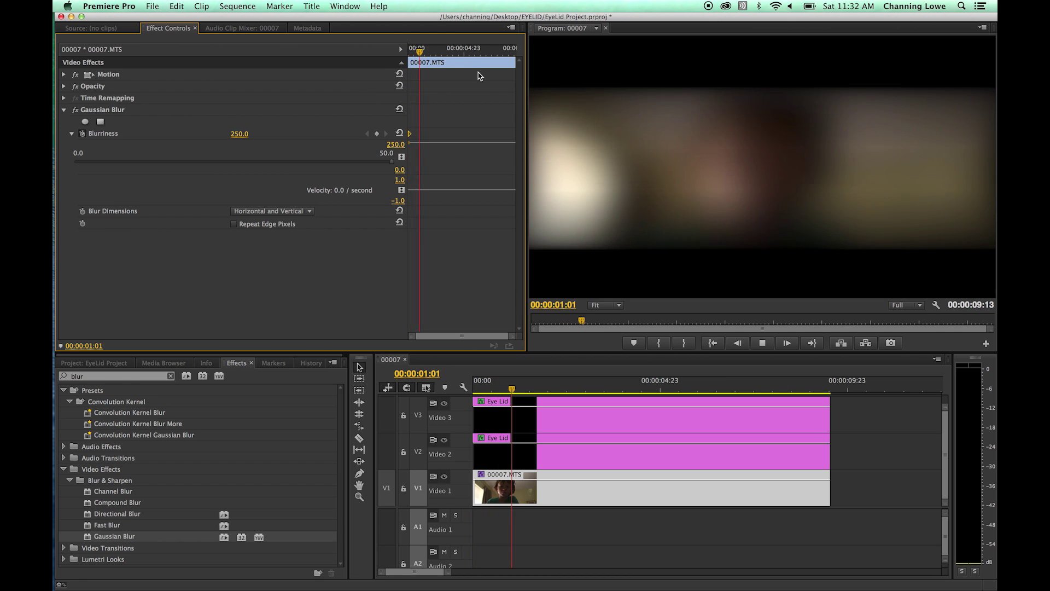
left_click(430, 53)
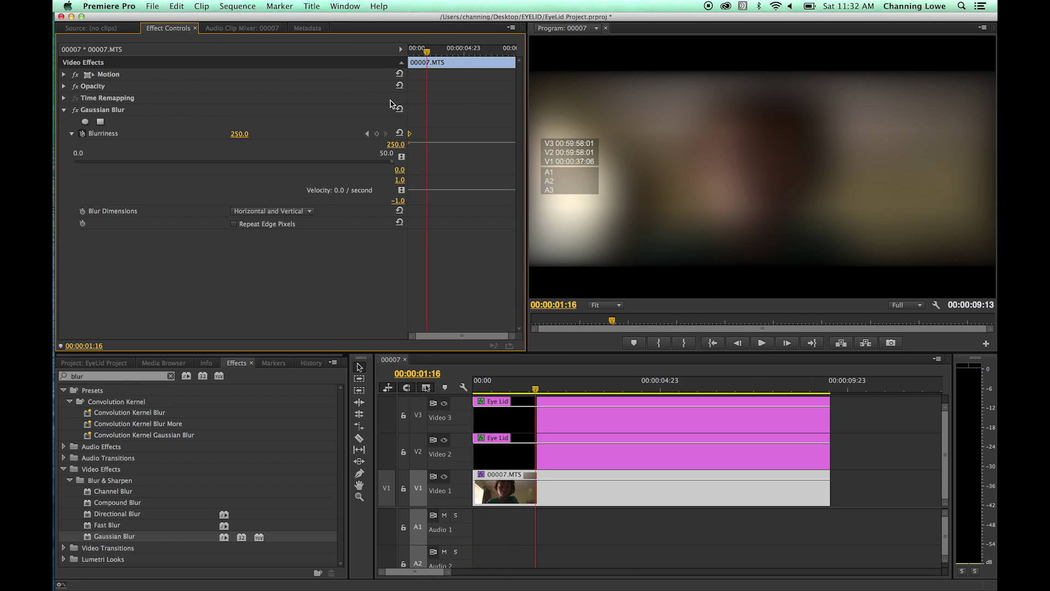
left_click_drag(239, 133, 108, 134)
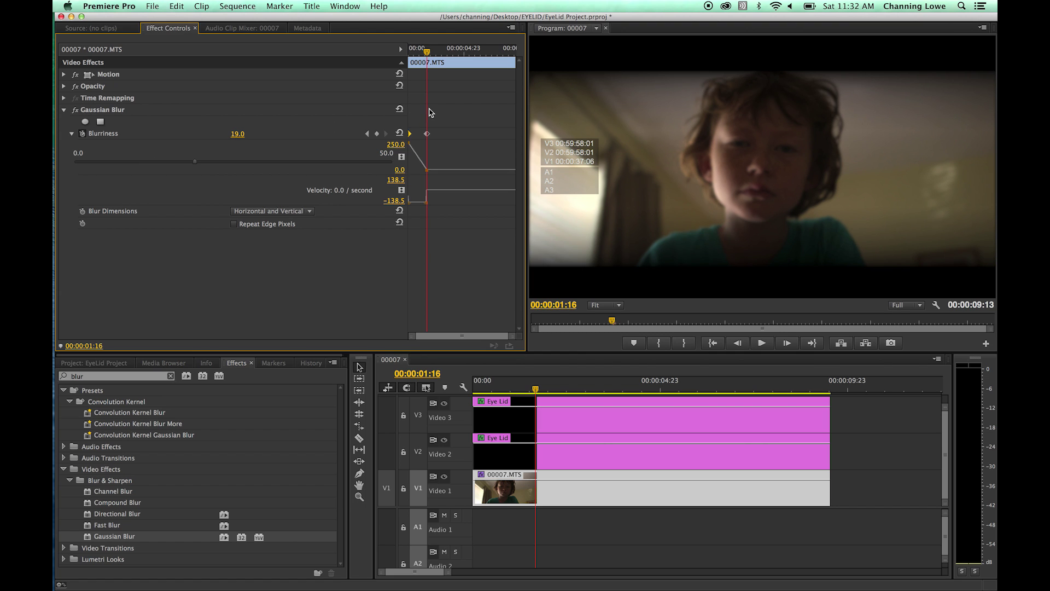
key("space")
key("space")
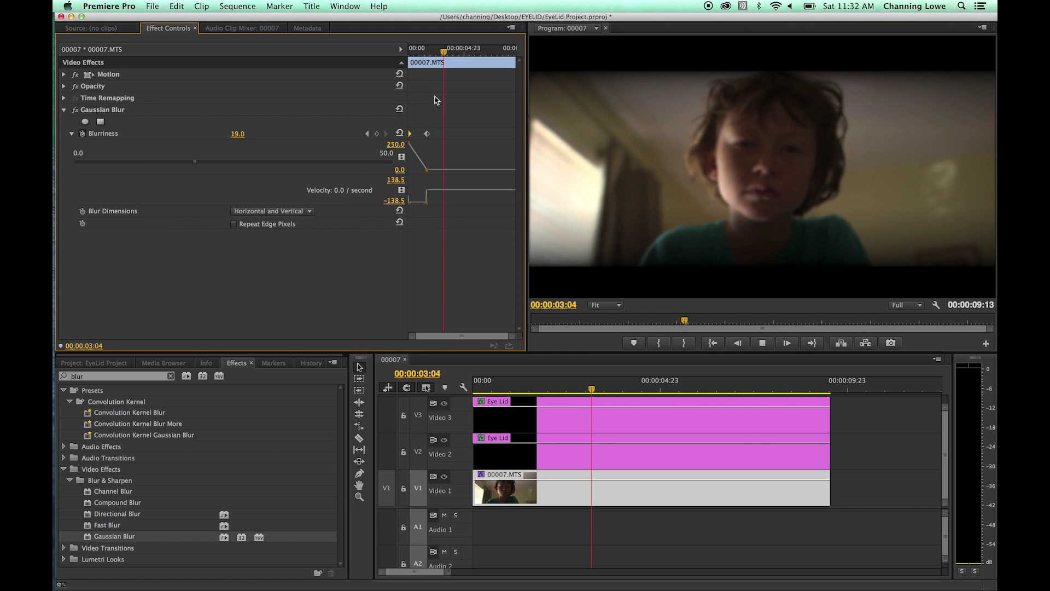
left_click_drag(259, 141, 251, 141)
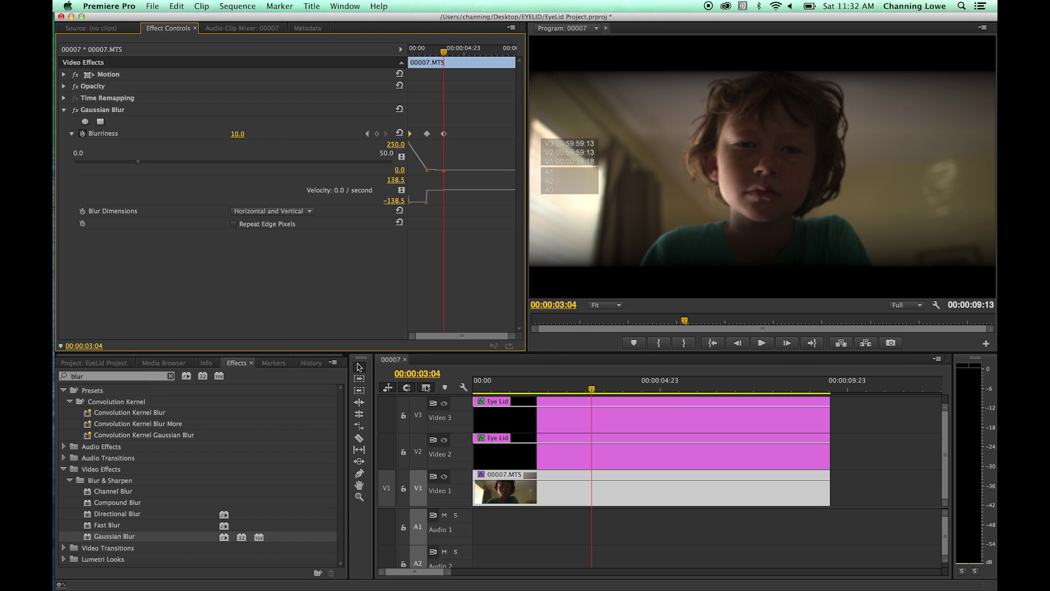
Add a stronger Blurriness keyframe at the first blink's closed point and one of 18.0 after the lids reopen, and play the result
key("space")
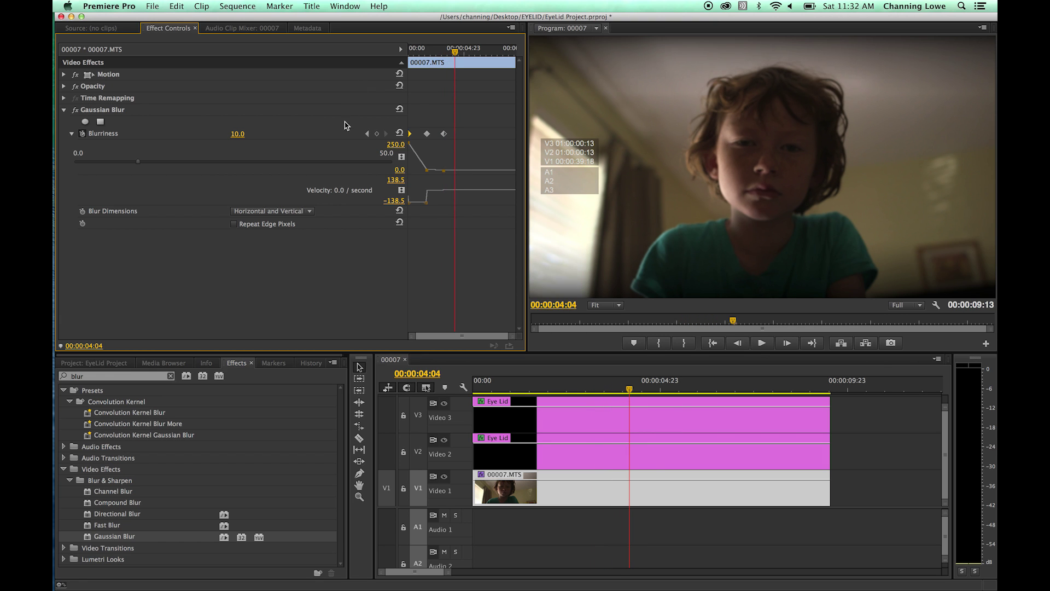
left_click_drag(452, 64, 450, 64)
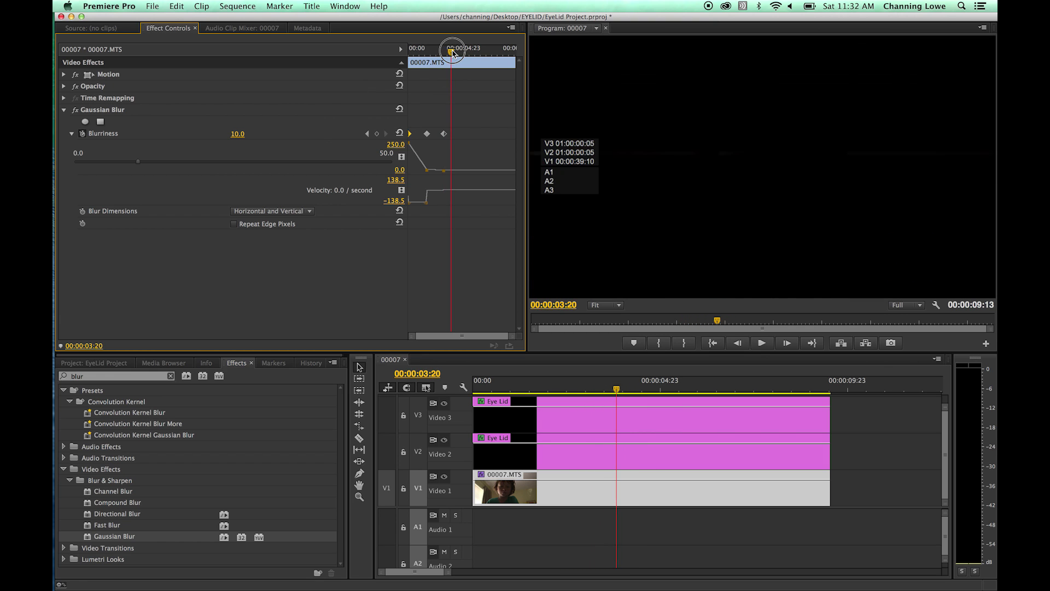
mouse_move(237, 133)
left_mouse_down()
mouse_move(247, 133)
mouse_move(222, 133)
left_mouse_up()
key("space")
key("space")
key("space")
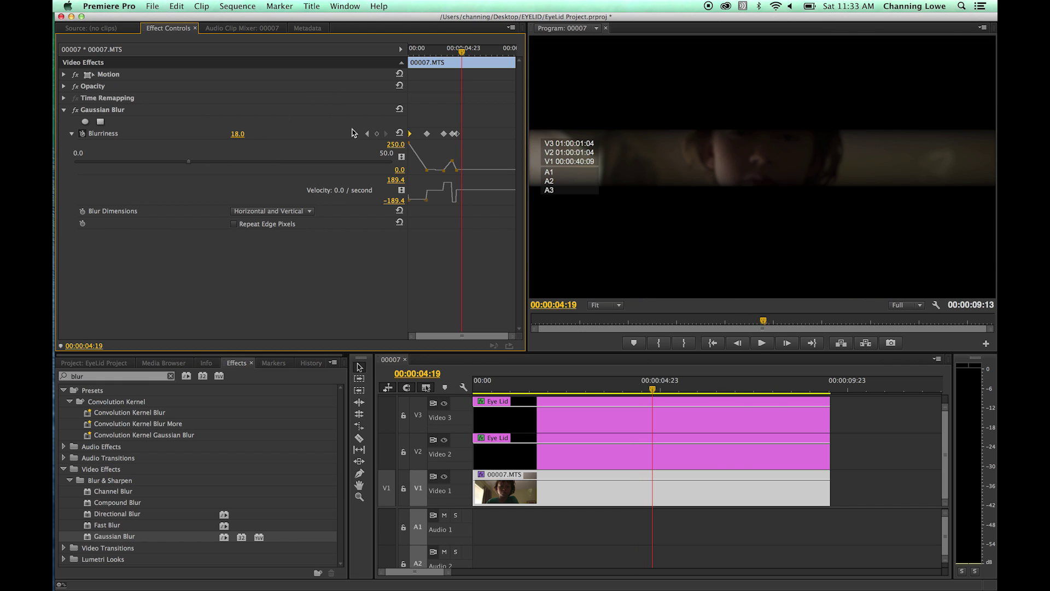
Set Blurriness to 250.0 at the second blink and to 0.0 at 00:00:05:14 so the footage comes into focus
left_click_drag(461, 55, 463, 52)
left_click_drag(240, 135, 345, 135)
key("space")
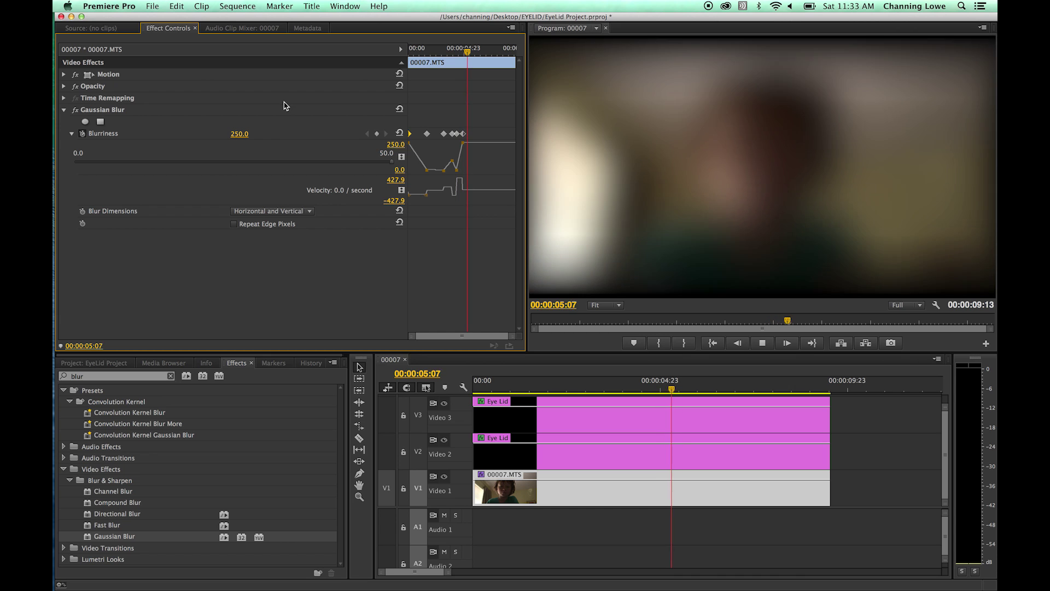
left_click_drag(345, 134, 224, 135)
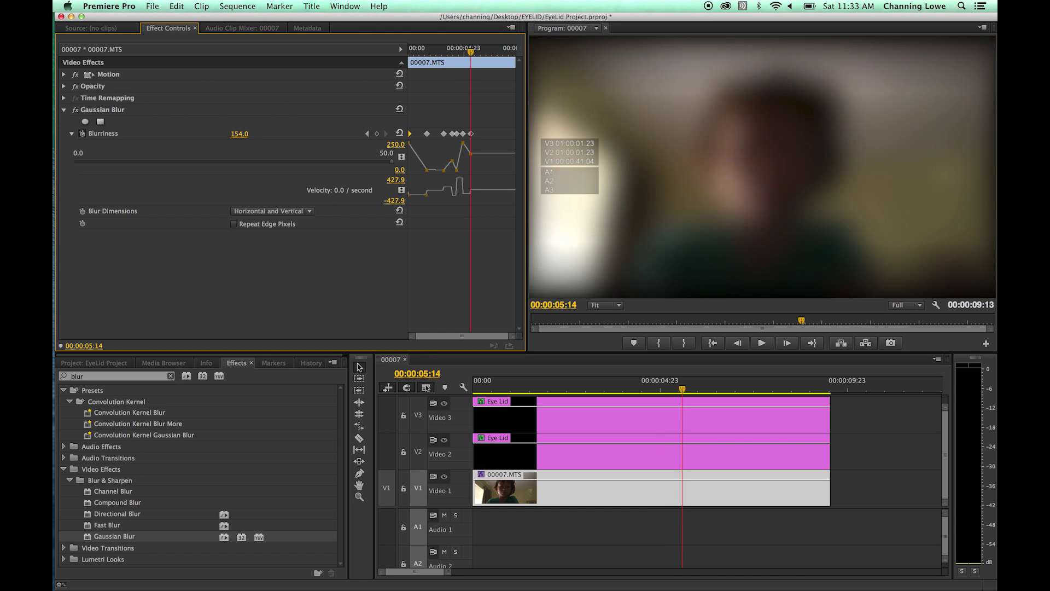
left_click(248, 133)
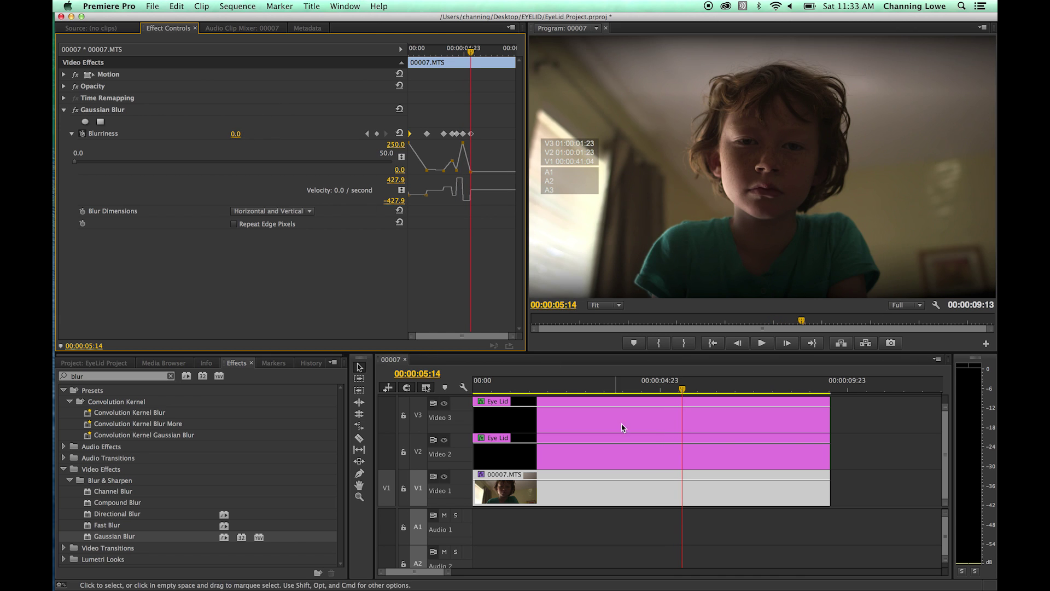
Move the final 0.0 Blurriness keyframe later in time for a slower return to focus, and play the result
left_click_drag(618, 390, 351, 398)
key("space")
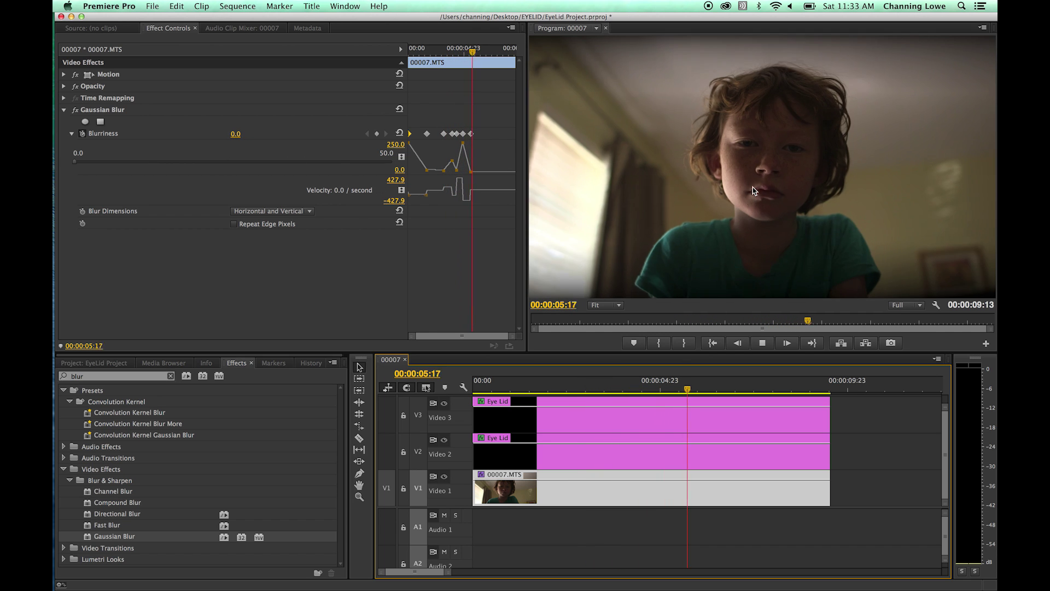
key("space")
left_click_drag(471, 134, 479, 135)
left_click_drag(480, 51, 459, 52)
key("space")
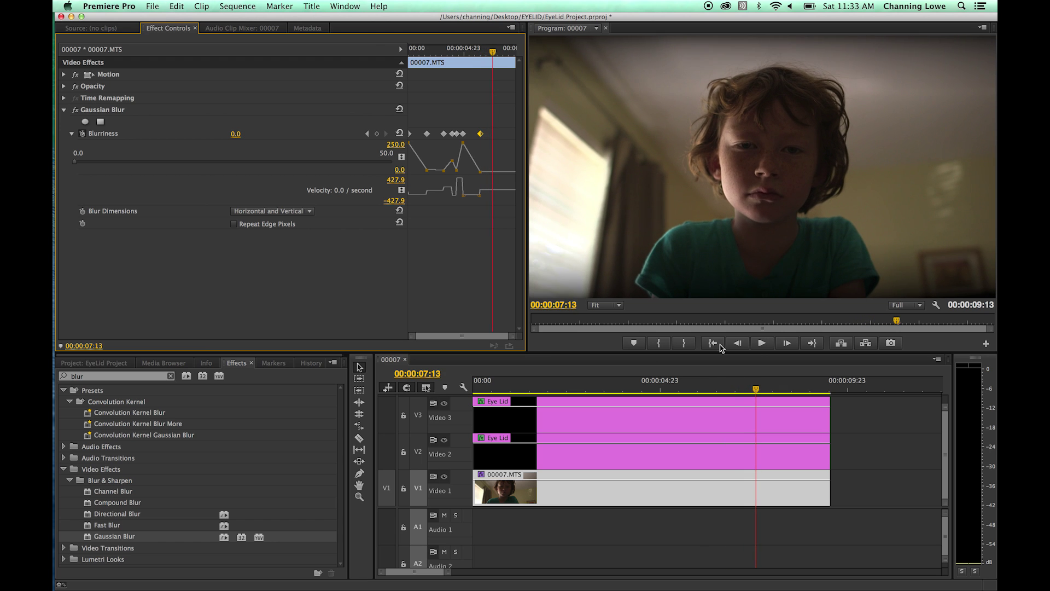
left_click_drag(727, 383, 387, 390)
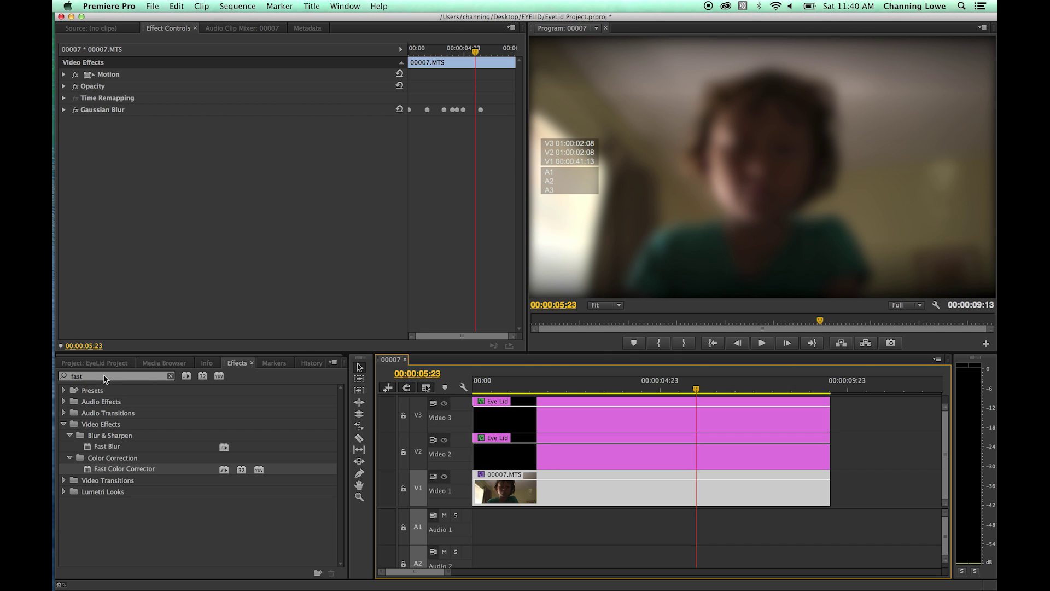
Apply the Cinematic 1 Lumetri look to the 00007.MTS clip on Video 1
left_click_drag(663, 384, 763, 392)
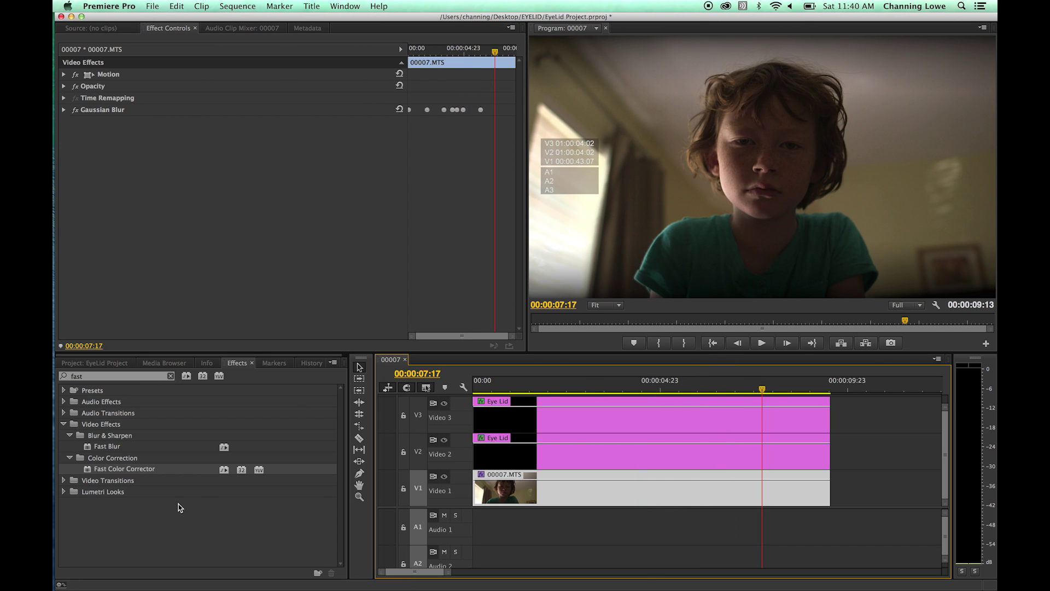
left_click(64, 491)
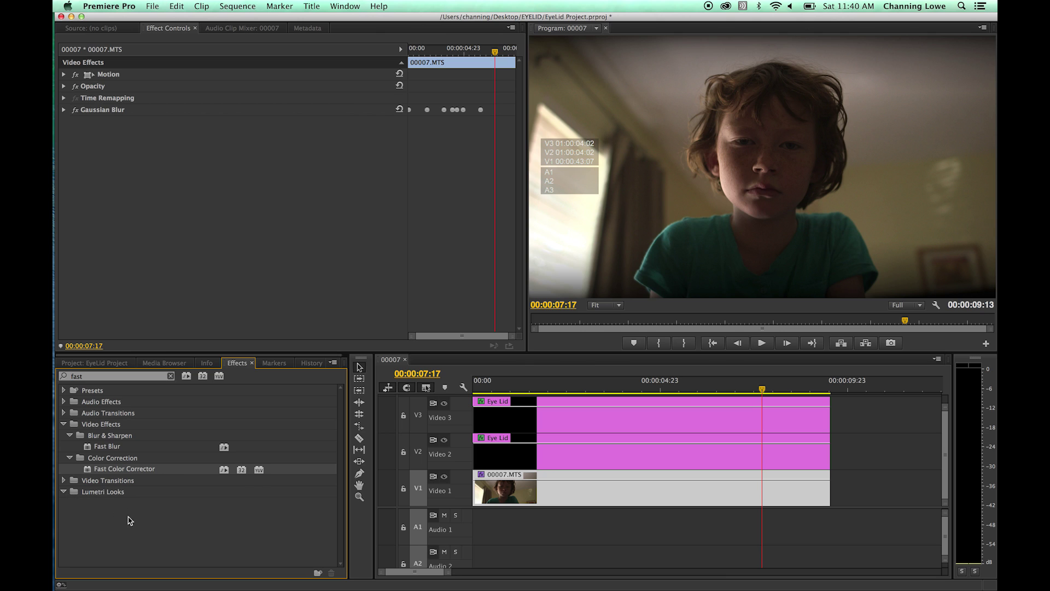
left_click(171, 376)
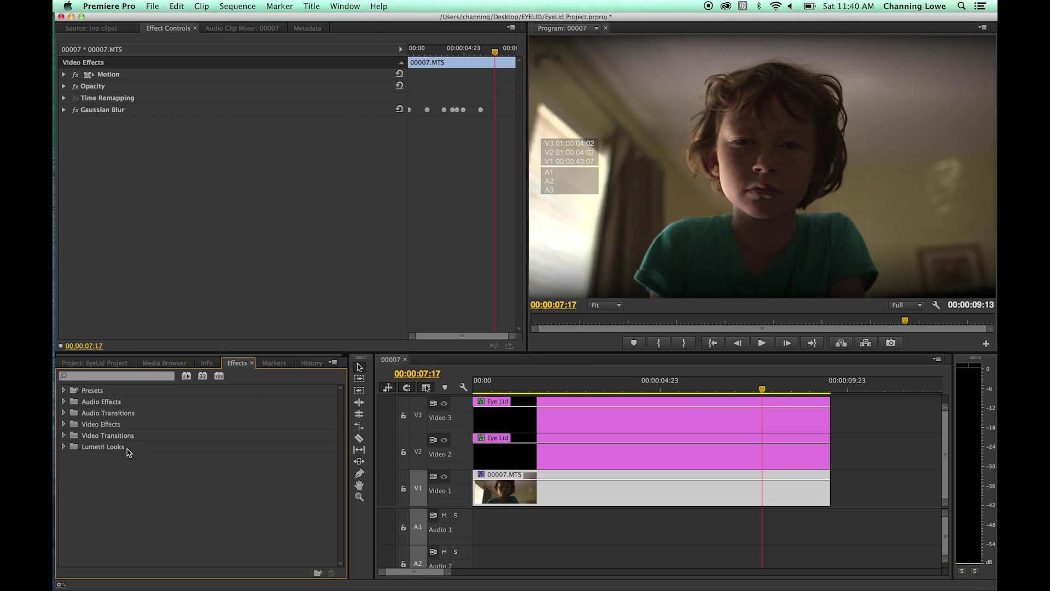
left_click(64, 447)
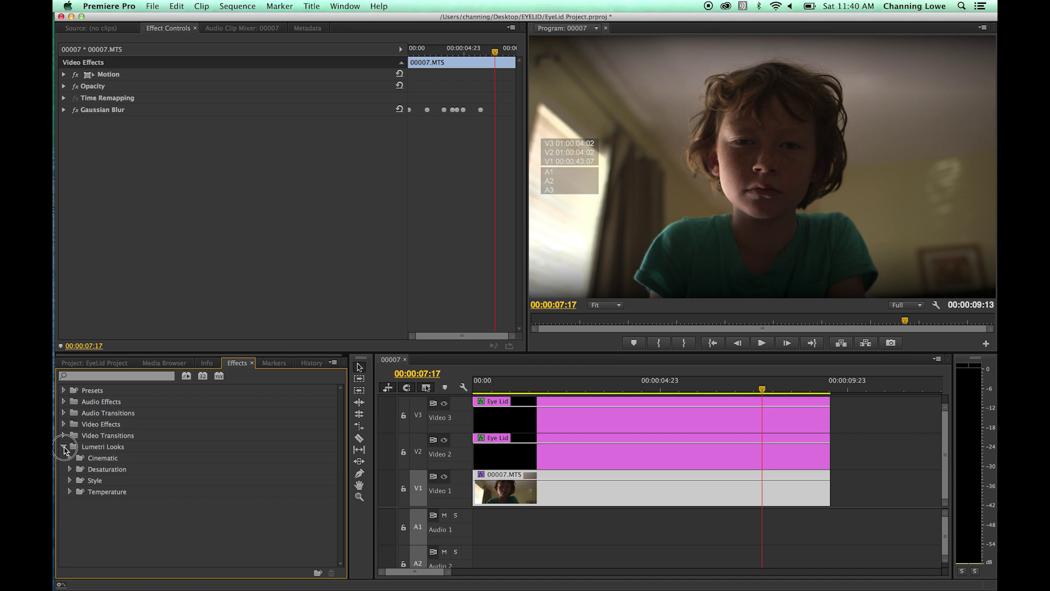
left_click(70, 459)
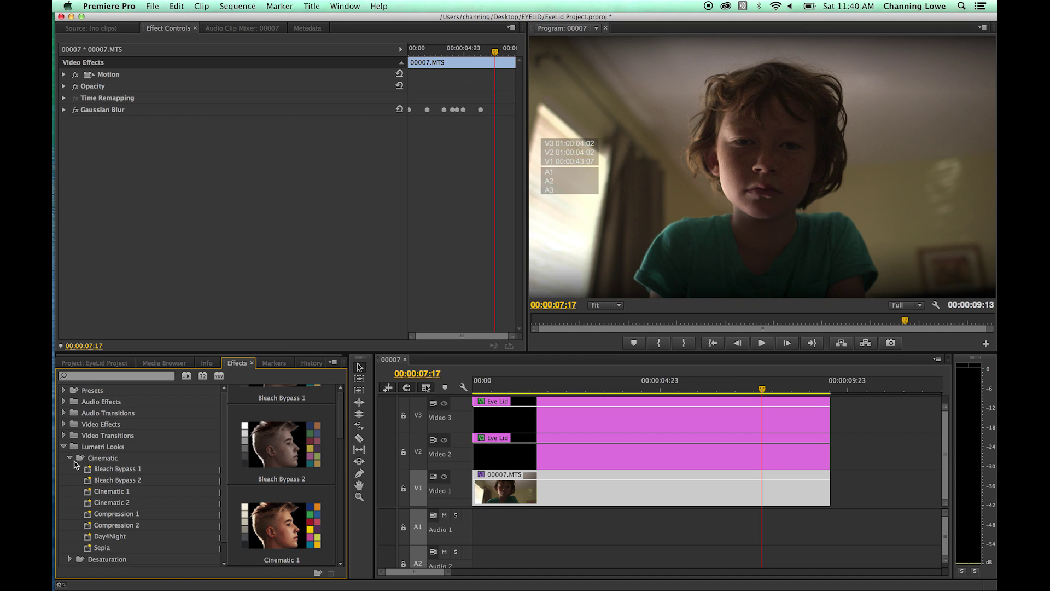
left_click(106, 492)
left_click_drag(88, 495, 612, 495)
Hide the Video 2 and Video 3 tracks, turn off Gaussian Blur, and compare the Lumetri look off and on at 00:00:00:10
left_click(444, 440)
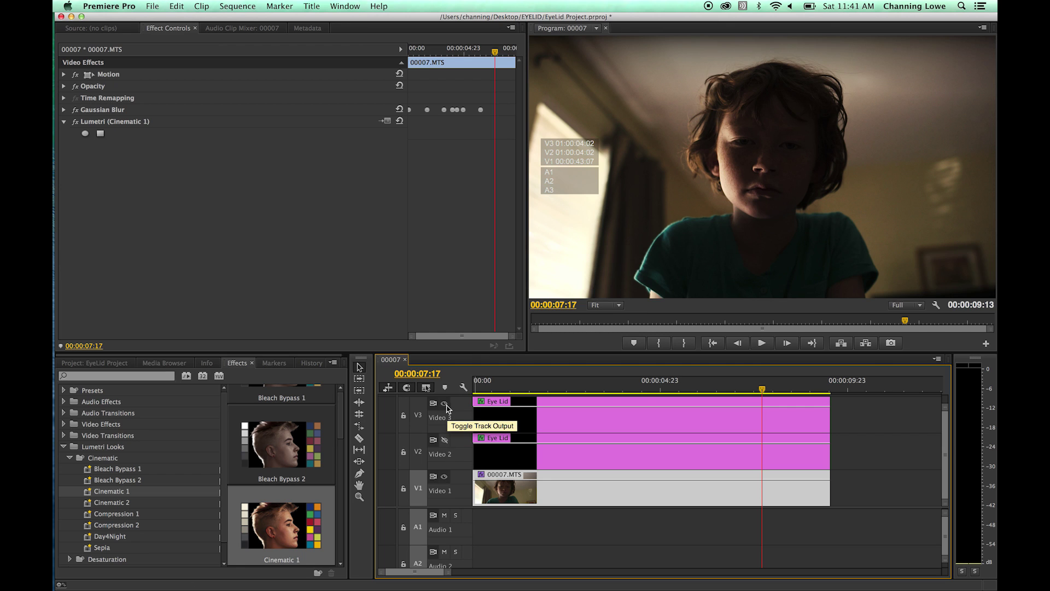
left_click(444, 403)
left_click_drag(697, 386, 497, 392)
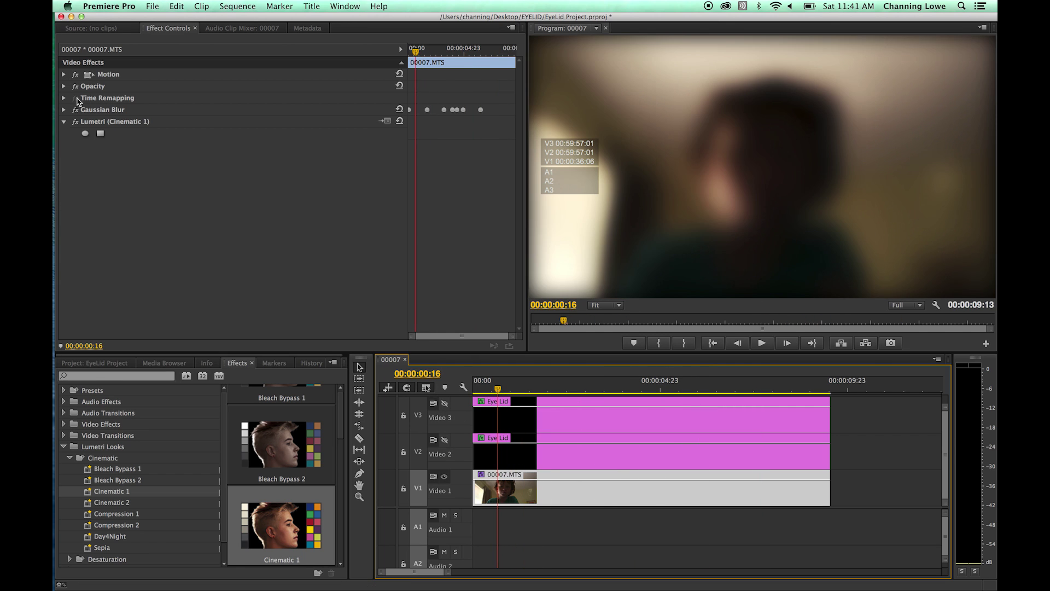
left_click(76, 110)
left_click(488, 388)
left_click_drag(489, 388, 488, 389)
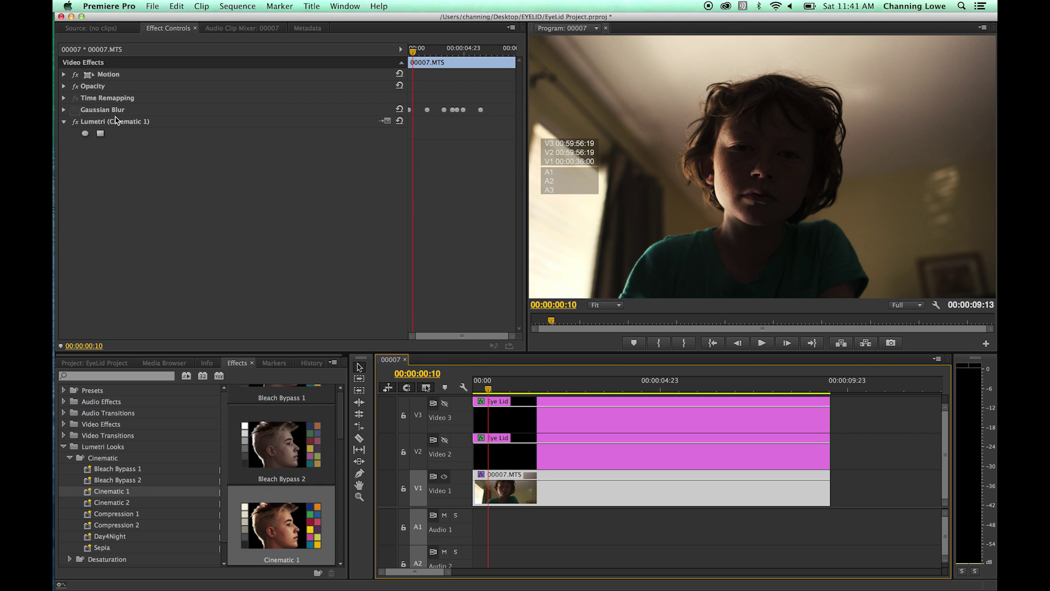
left_click(76, 123)
left_click(76, 122)
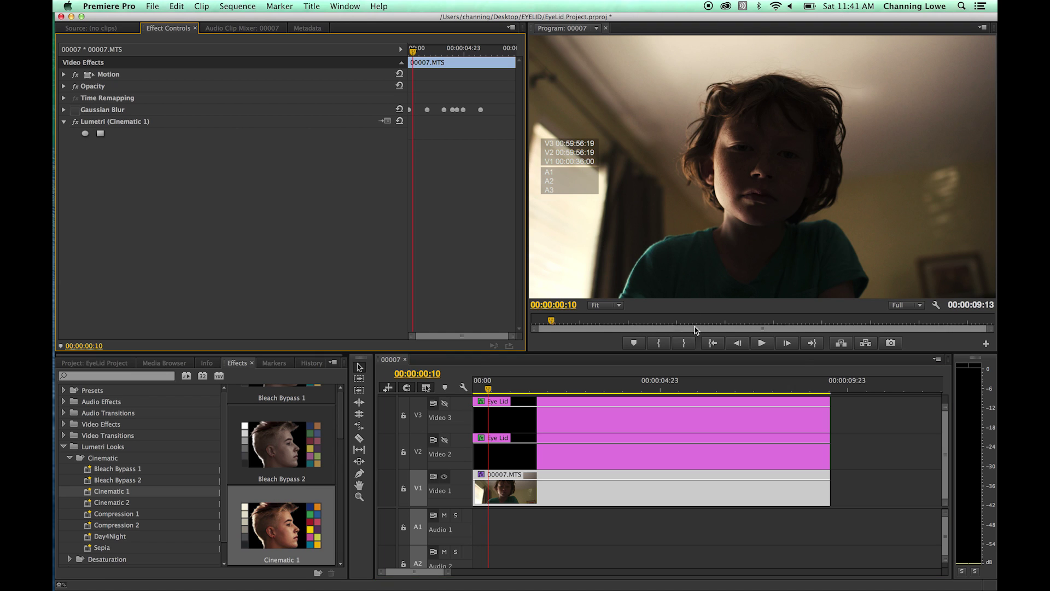
Find the Fast Color Corrector effect and add it to 00007.MTS between Gaussian Blur and Lumetri (Cinematic 1)
left_click(70, 458)
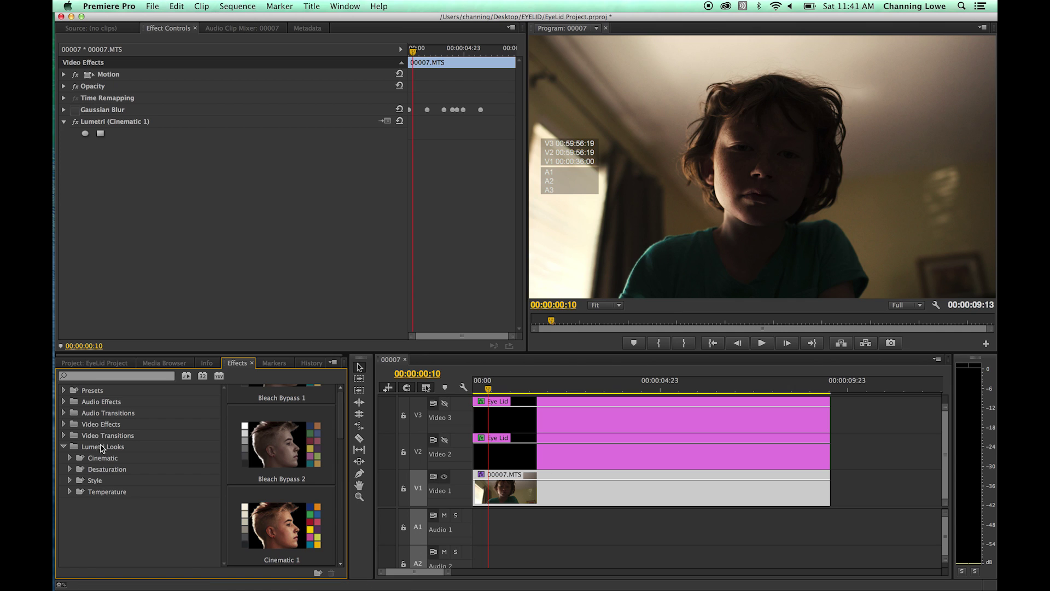
left_click(88, 376)
type("fast")
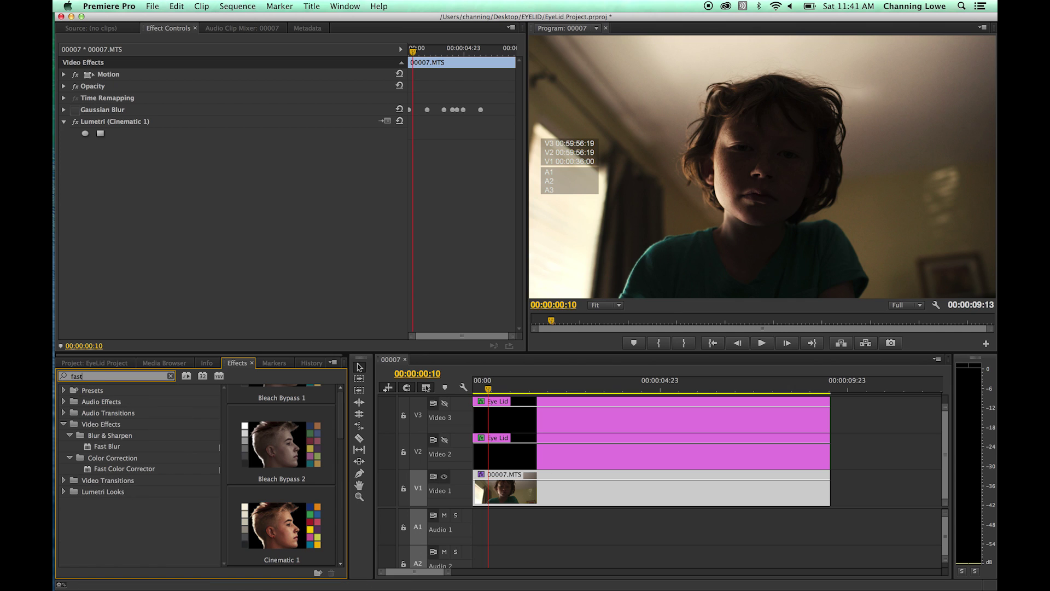
left_click_drag(121, 472, 109, 118)
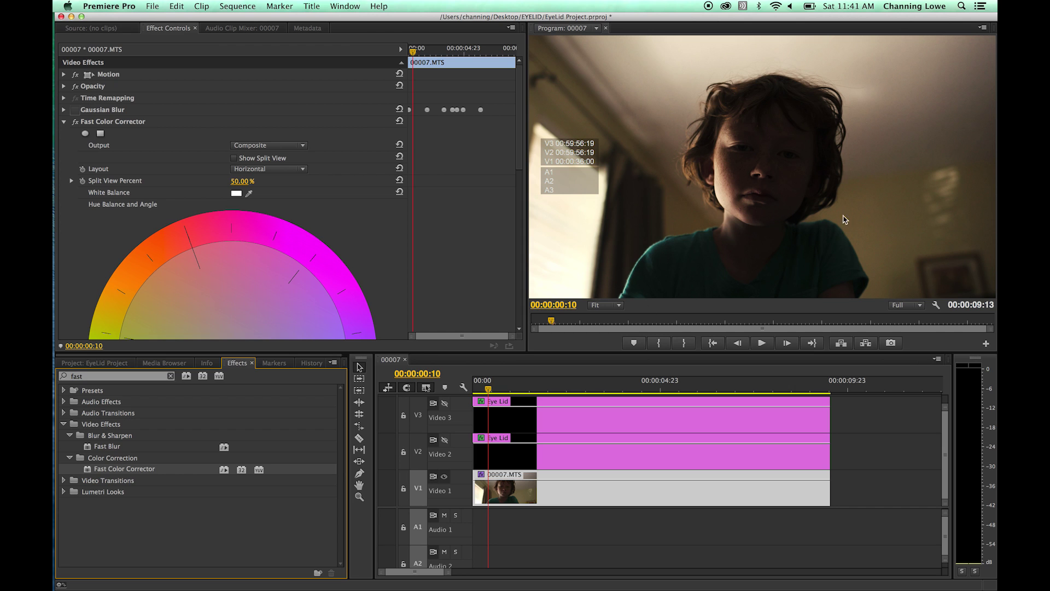
Brighten the midtones by raising the Fast Color Corrector's gray input level to 1.7
left_click_drag(520, 169, 523, 274)
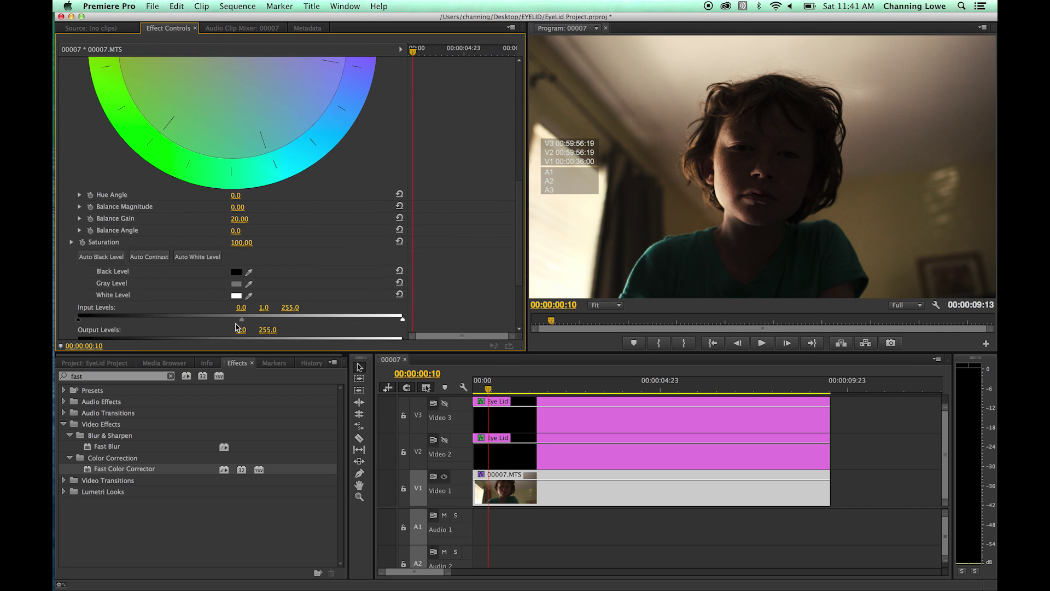
left_click_drag(242, 321, 277, 322)
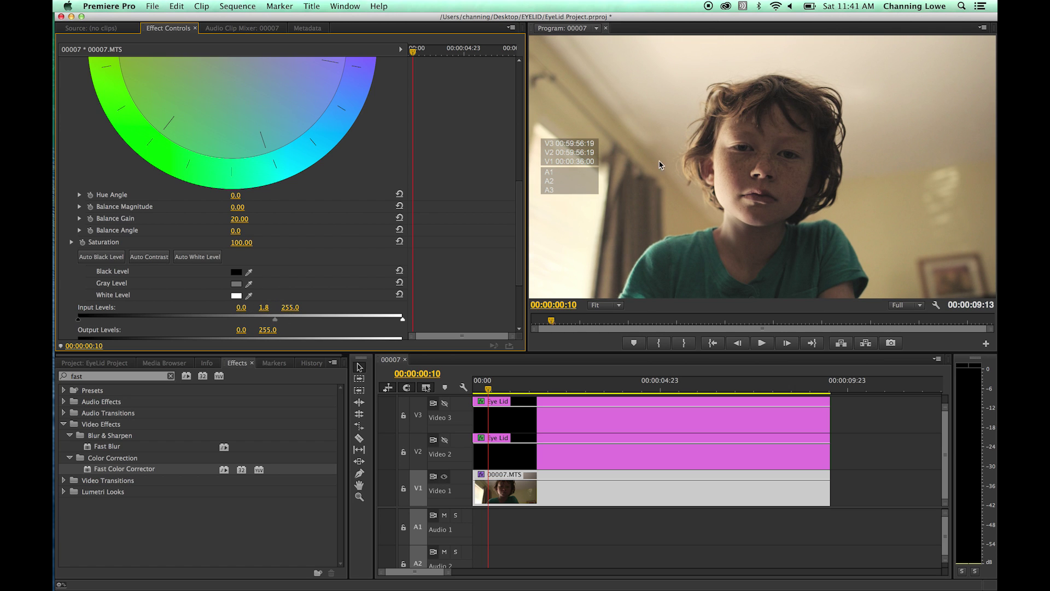
left_click_drag(277, 322, 270, 323)
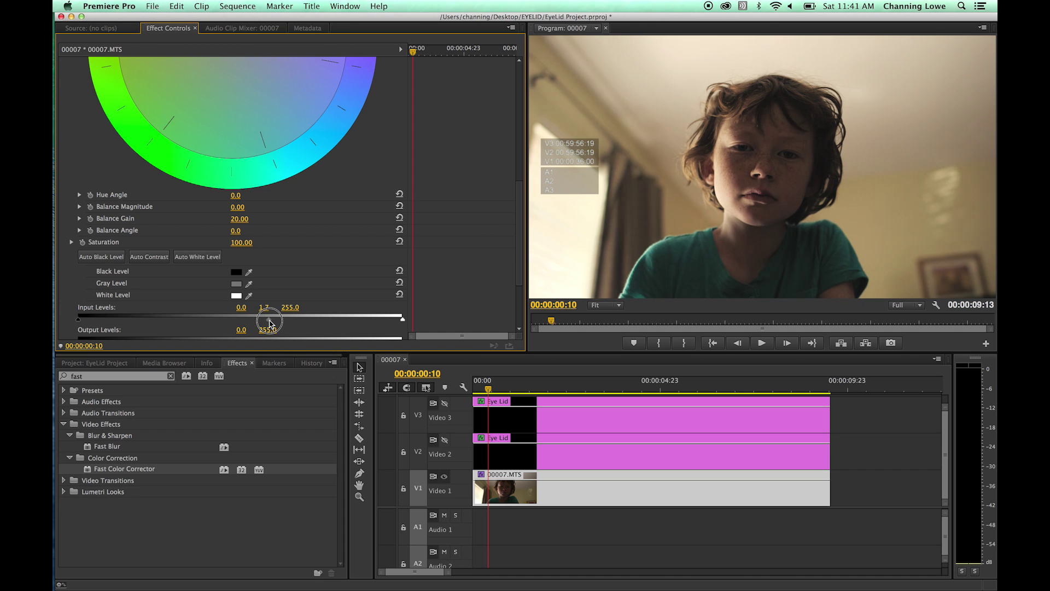
left_click_drag(512, 240, 499, 104)
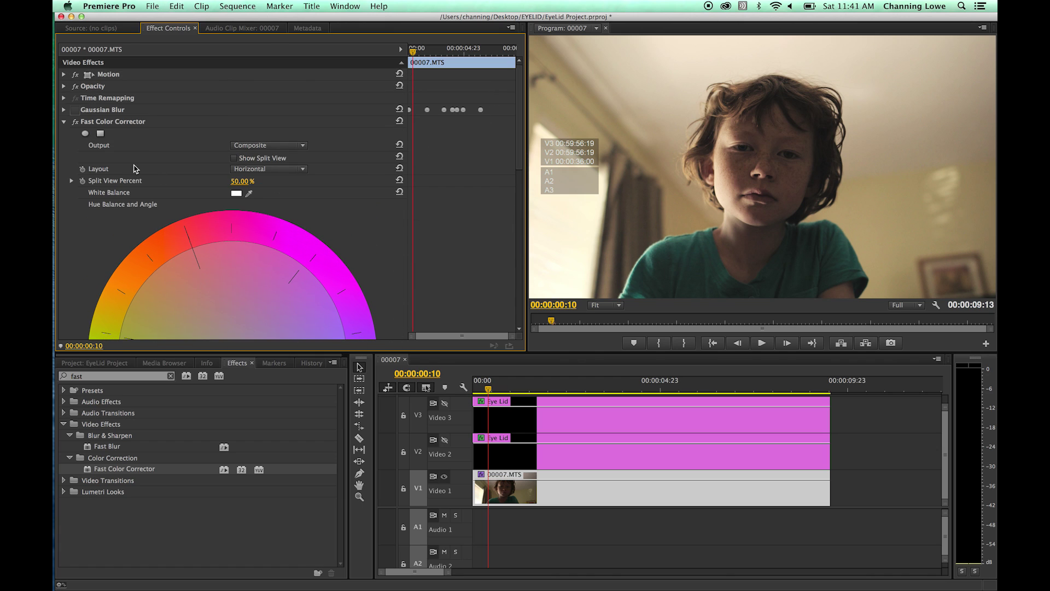
Add an elliptical mask to the Fast Color Corrector, enlarge it around the boy's face and neck, and set Mask Feather to 245.0
left_click(85, 135)
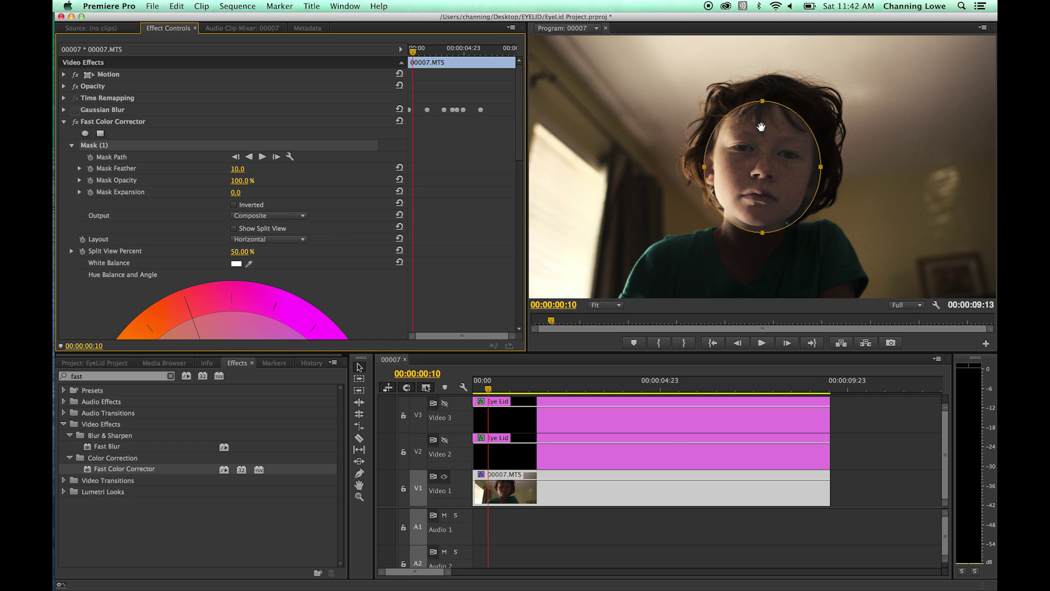
left_click_drag(764, 108, 766, 82)
left_click_drag(704, 157, 693, 157)
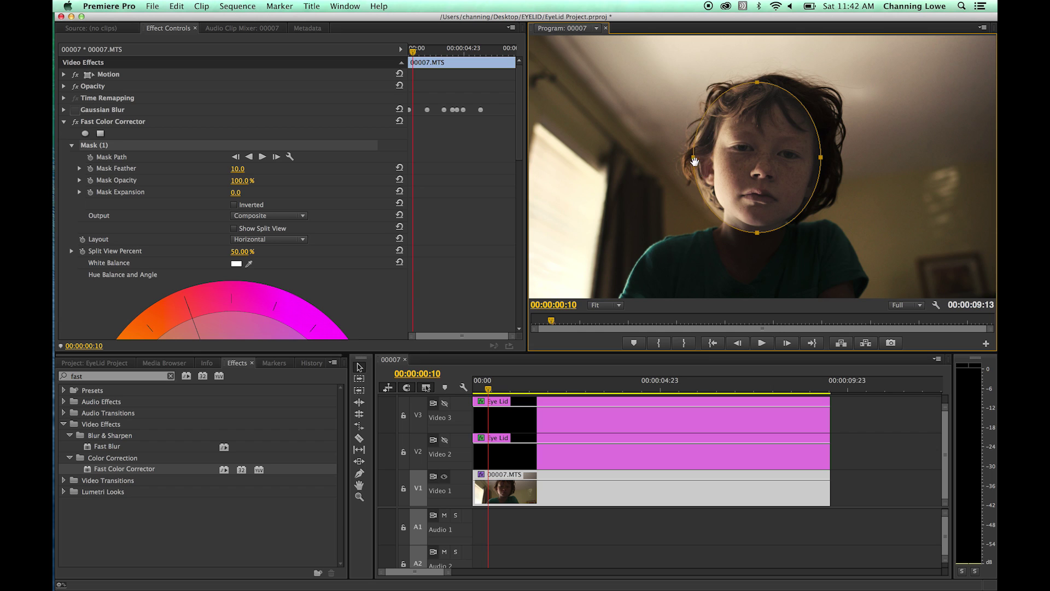
left_click_drag(757, 233, 757, 273)
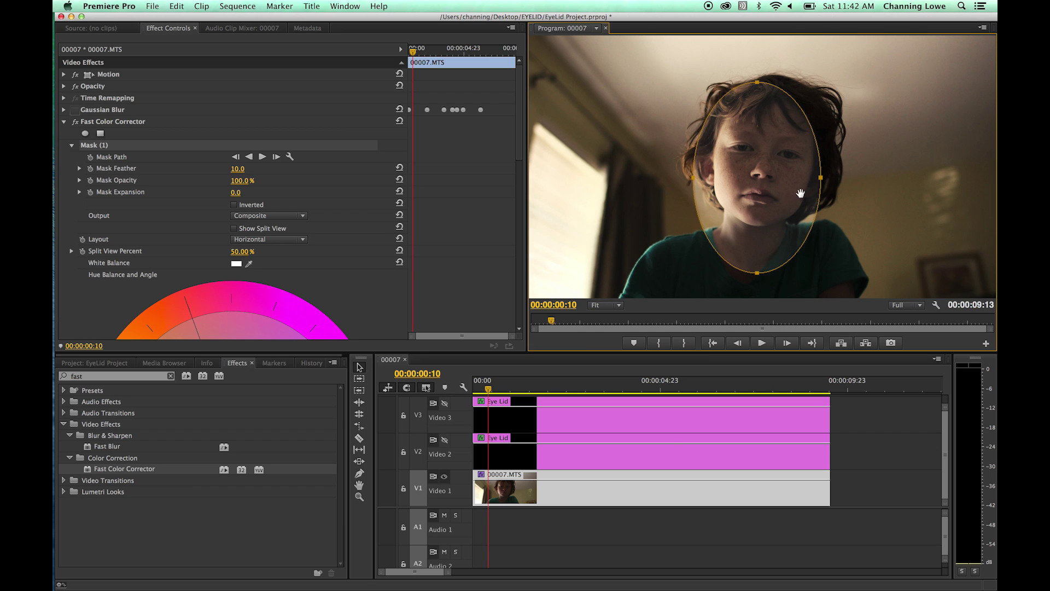
left_click_drag(821, 180, 831, 177)
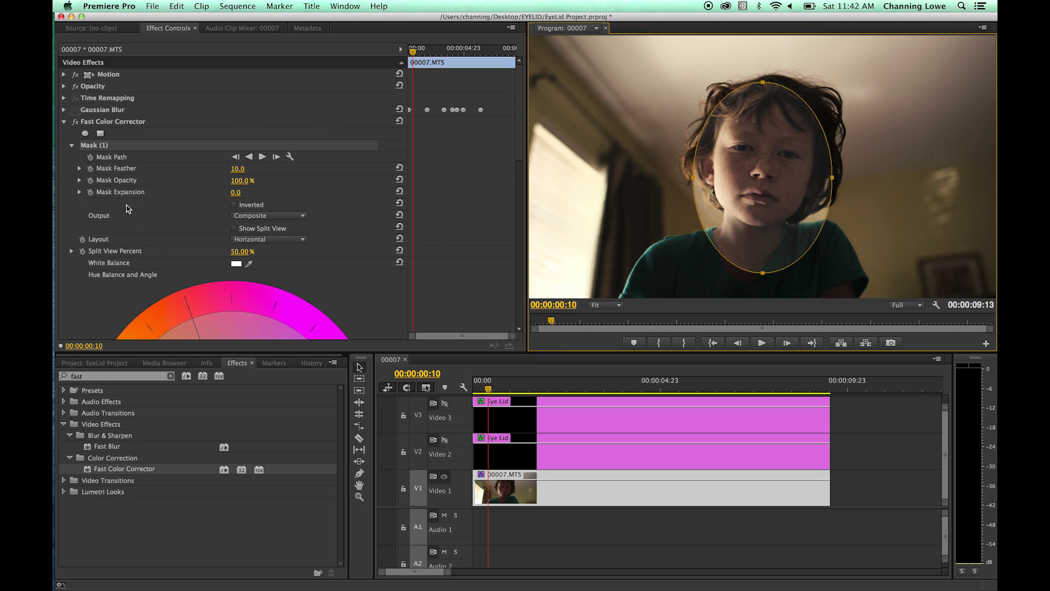
left_click_drag(237, 168, 313, 168)
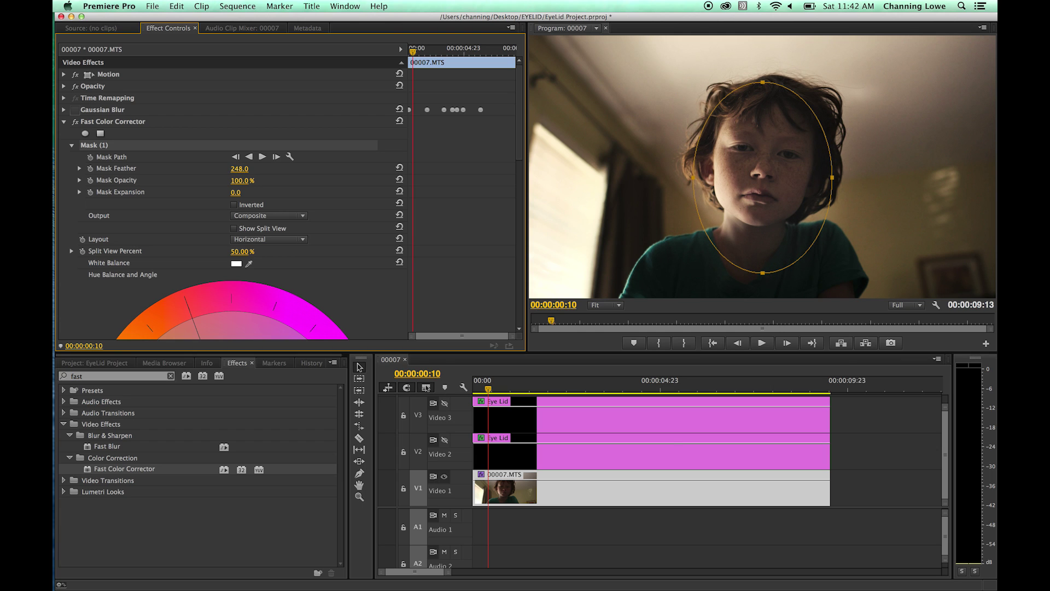
Compare the image with the Fast Color Corrector off and on, and collapse its settings
left_click(75, 121)
left_click(76, 122)
scroll(155, 136, "down", 3)
left_click(65, 78)
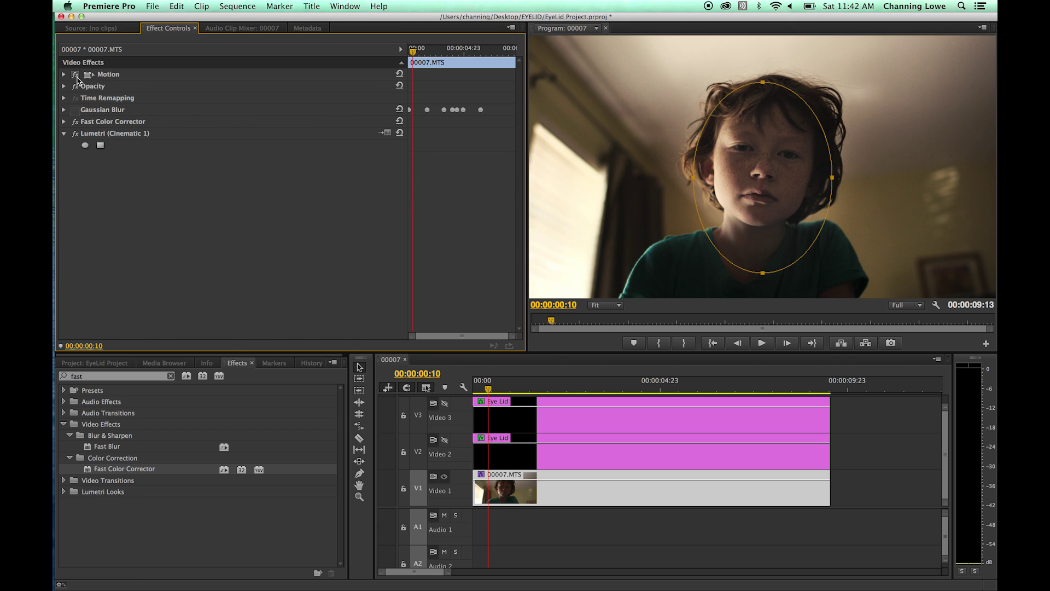
Try the Fast Color Corrector below Lumetri (Cinematic 1) in the effect order, and return it above the look
left_click_drag(104, 126, 103, 146)
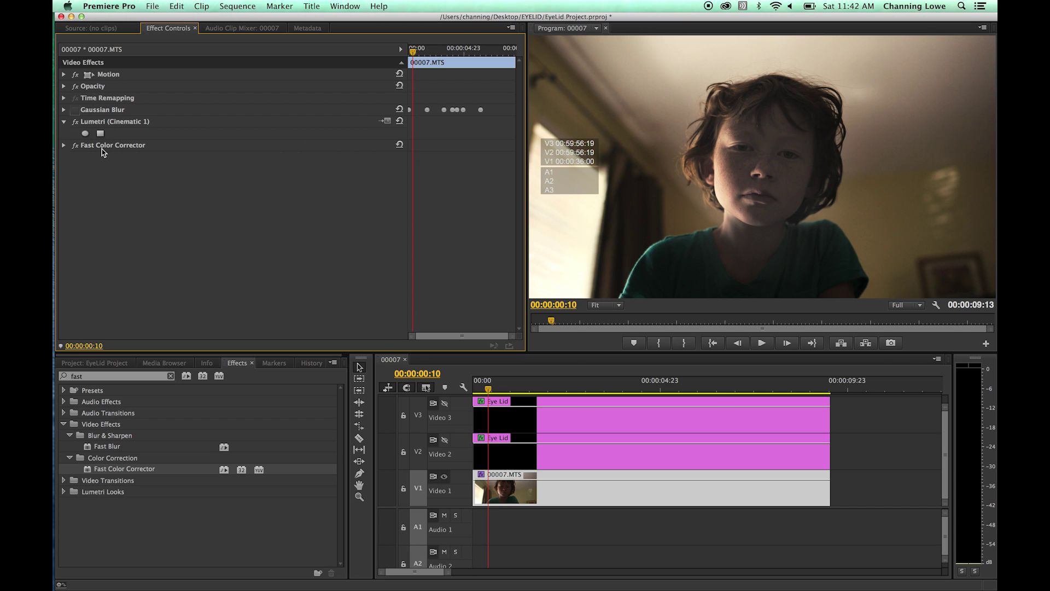
left_click_drag(105, 151, 107, 120)
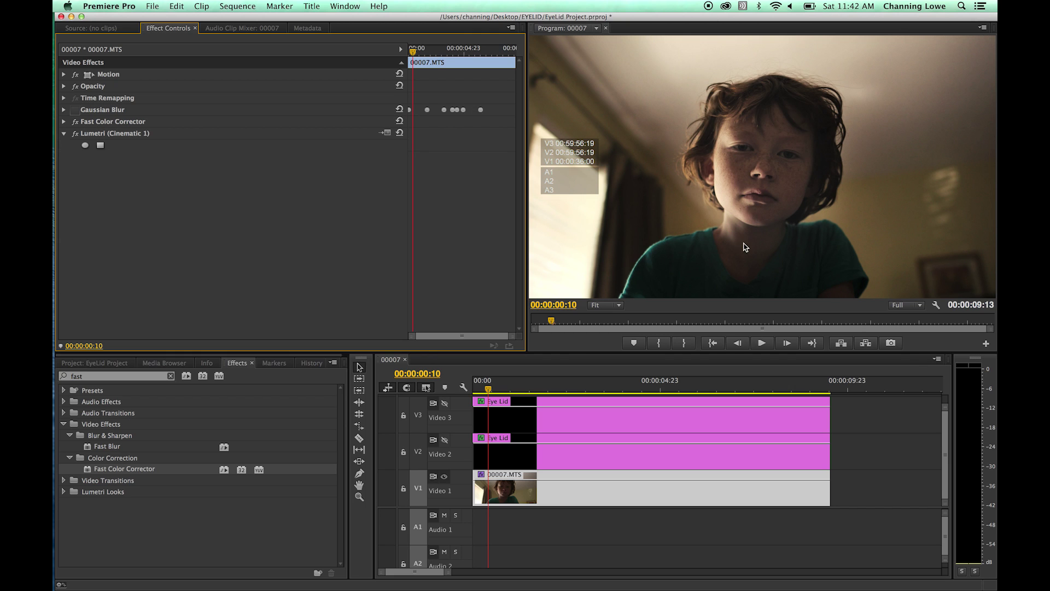
left_click(112, 136)
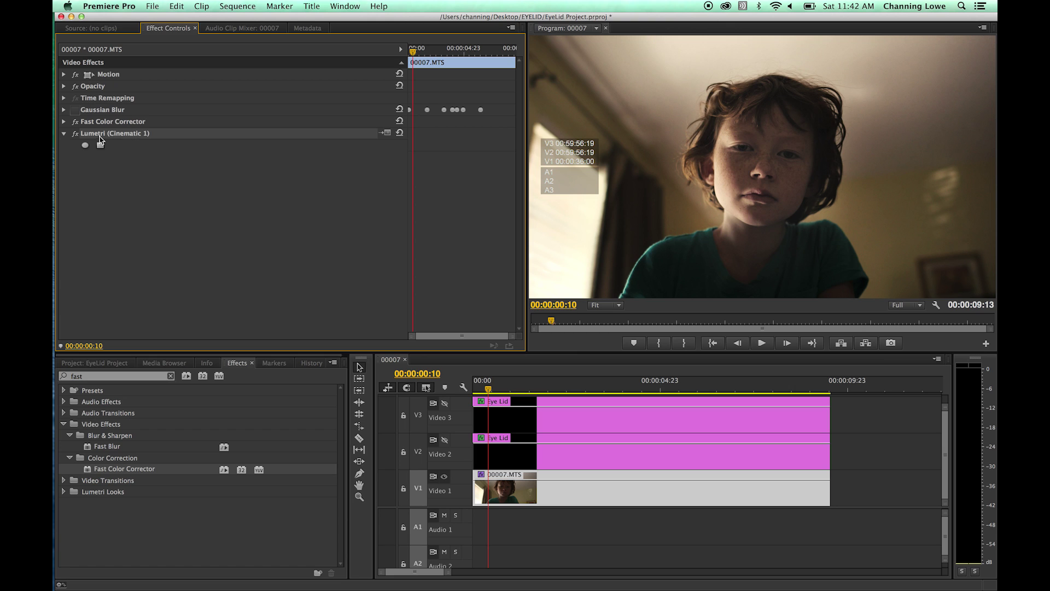
Set the Fast Color Corrector's Input Black Level to 8.40 and collapse the effect's settings
left_click(64, 121)
scroll(203, 276, "down", 8)
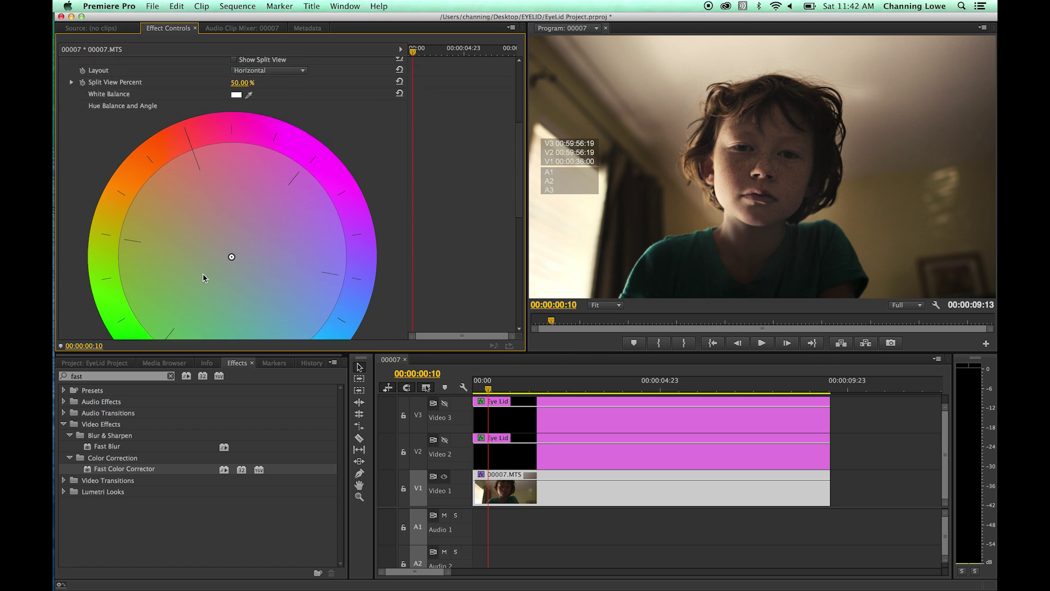
scroll(204, 276, "down", 6)
left_click_drag(76, 275, 90, 276)
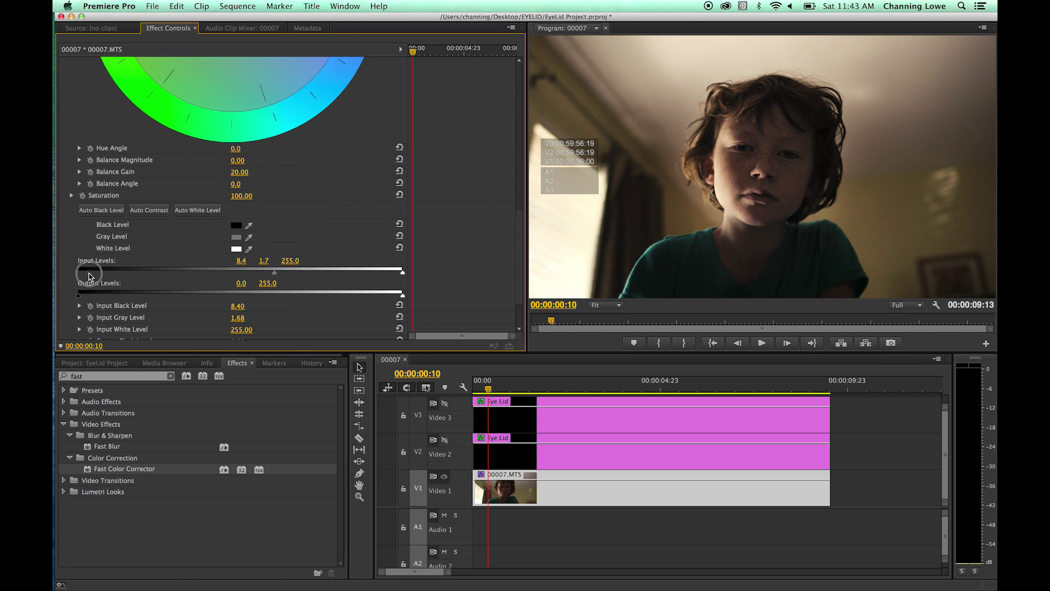
scroll(515, 207, "up", 2)
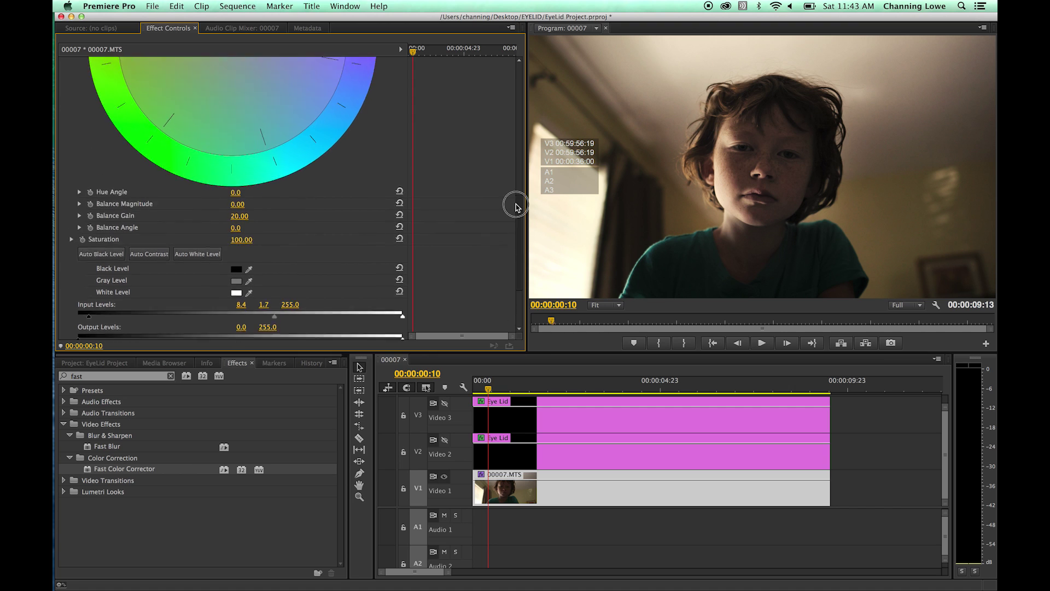
scroll(516, 207, "up", 10)
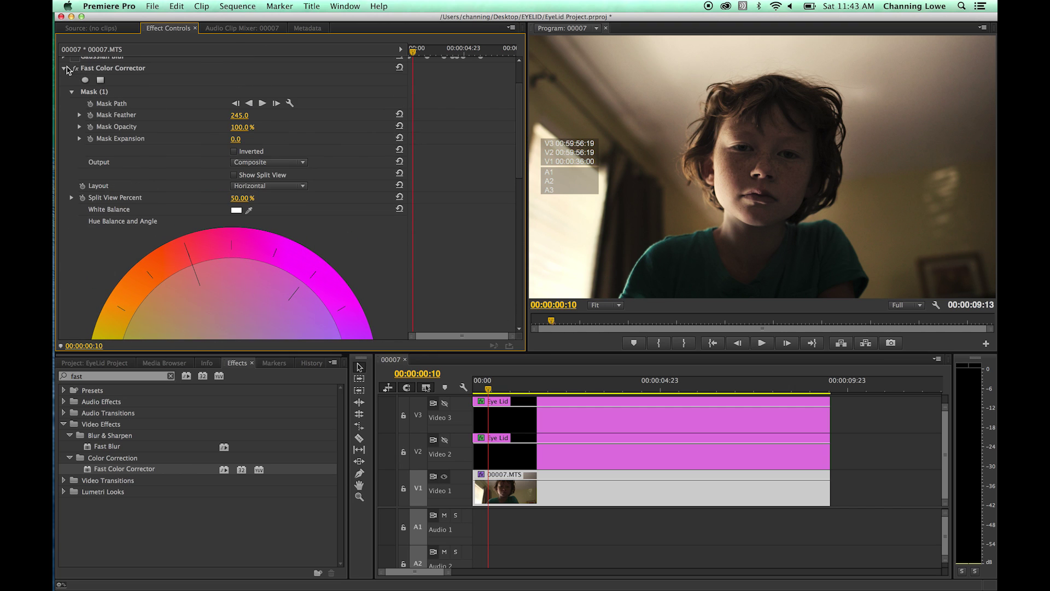
left_click(65, 68)
Collapse the Lumetri (Cinematic 1) effect and compare the image with the look off and on
left_click(108, 121)
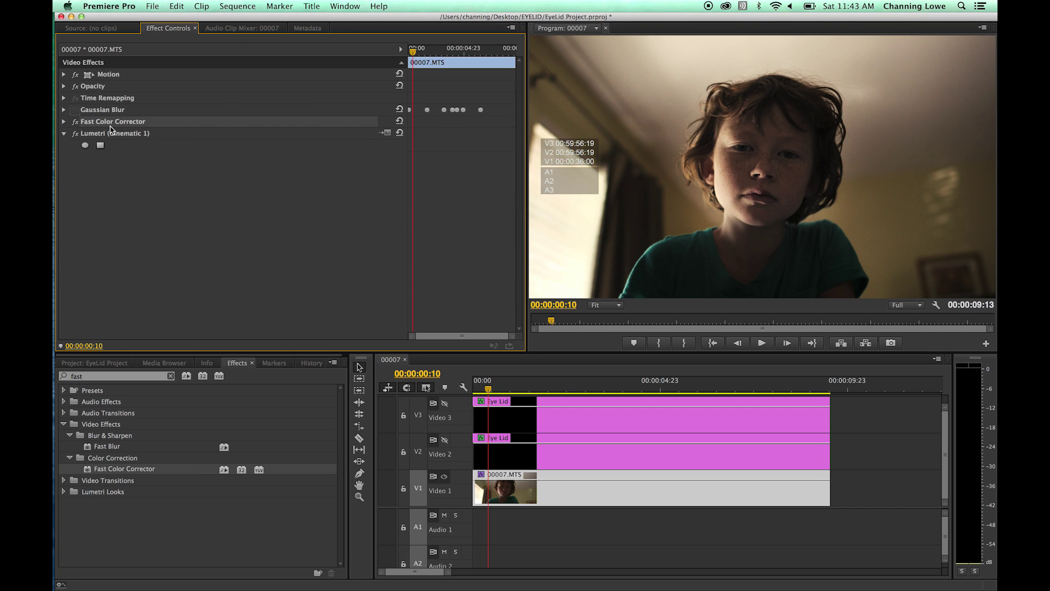
left_click(64, 133)
left_click(75, 133)
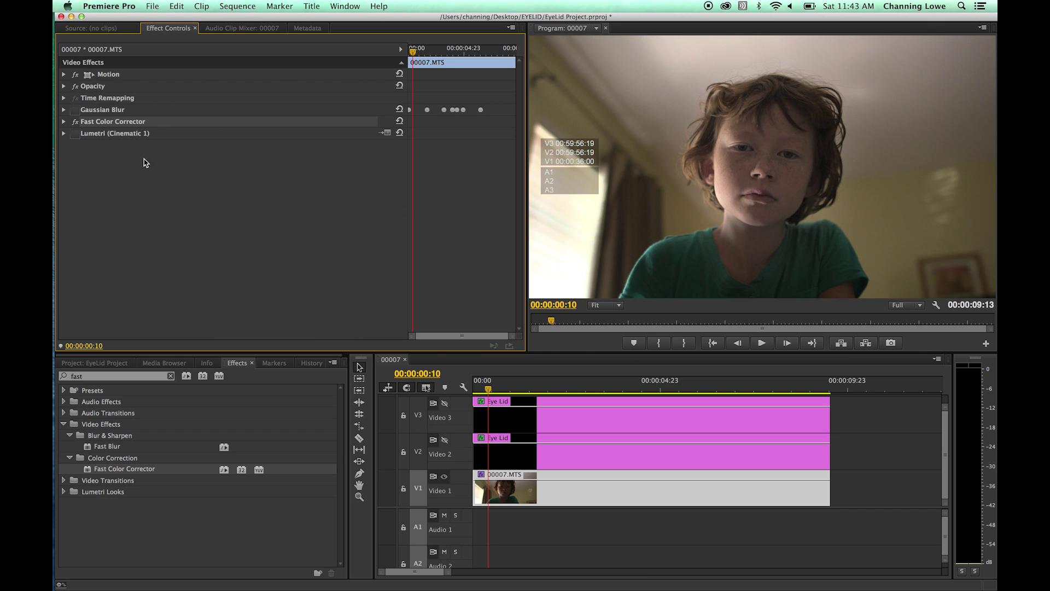
left_click(76, 133)
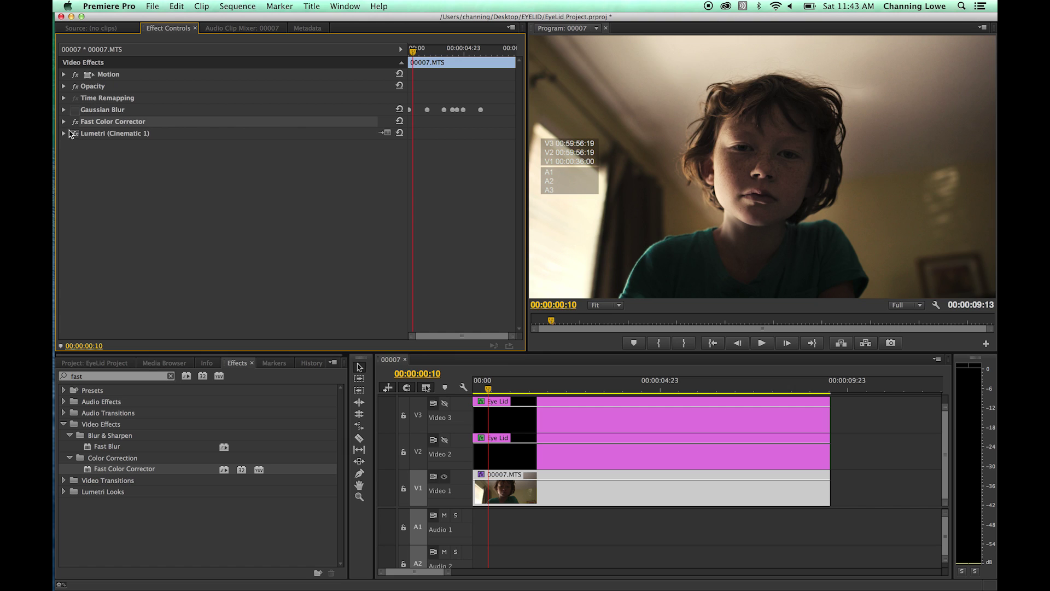
Compare the image with the masked Fast Color Corrector switched off and on
left_click(75, 125)
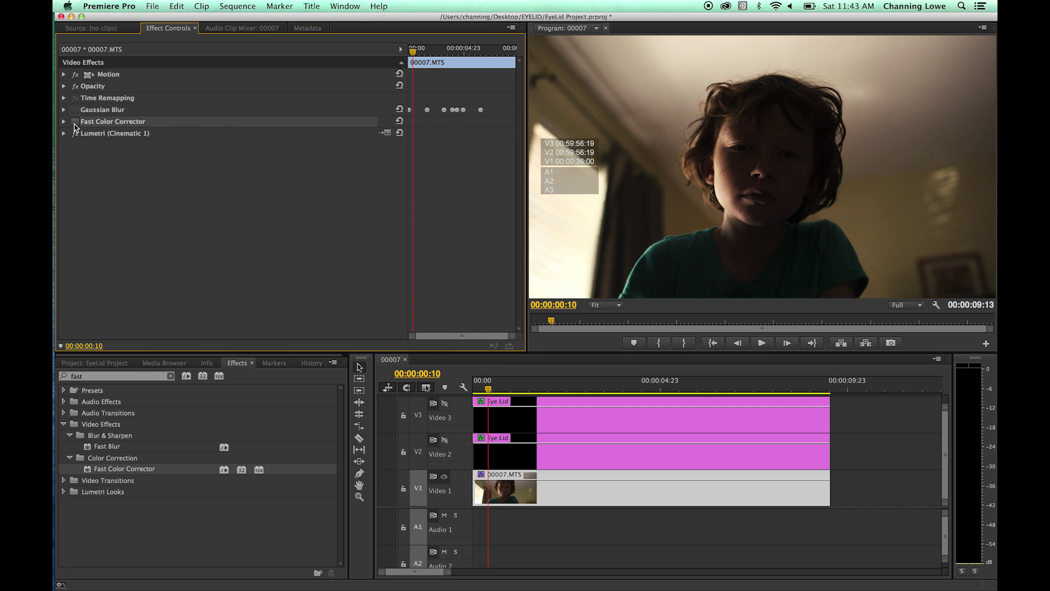
left_click(75, 125)
left_click(75, 125)
left_click(75, 125)
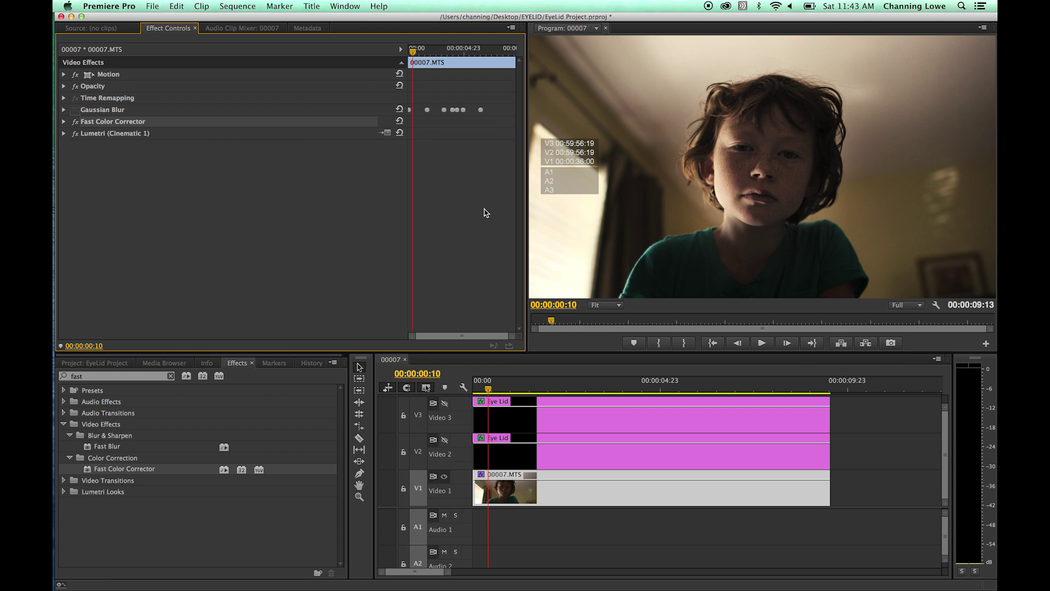
Reposition the Fast Color Corrector's elliptical mask over the boy's face at 00:00:00:00 and track it forward through the clip
left_click(64, 121)
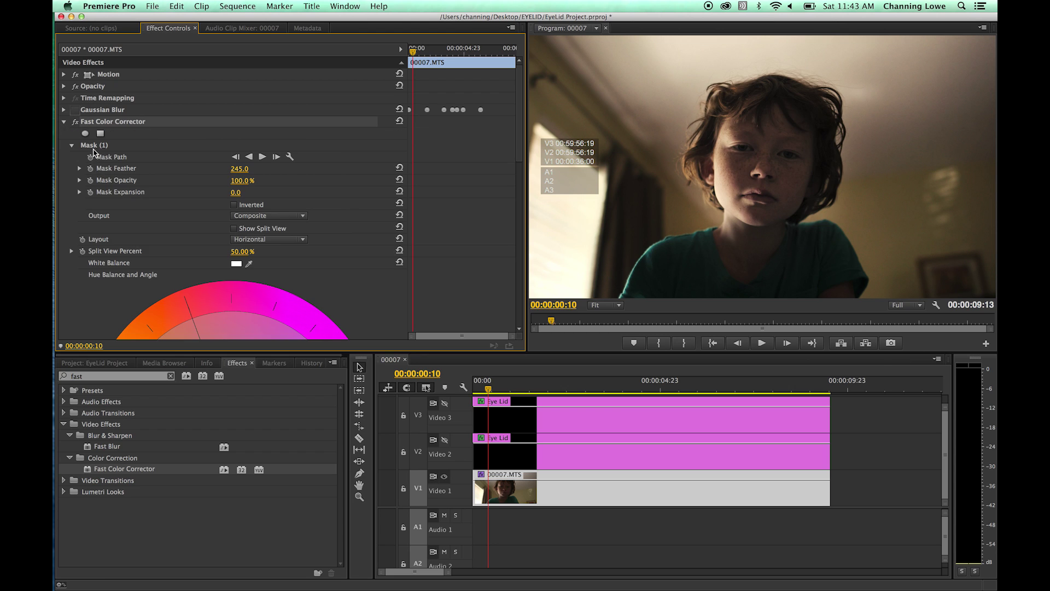
left_click_drag(519, 387, 470, 386)
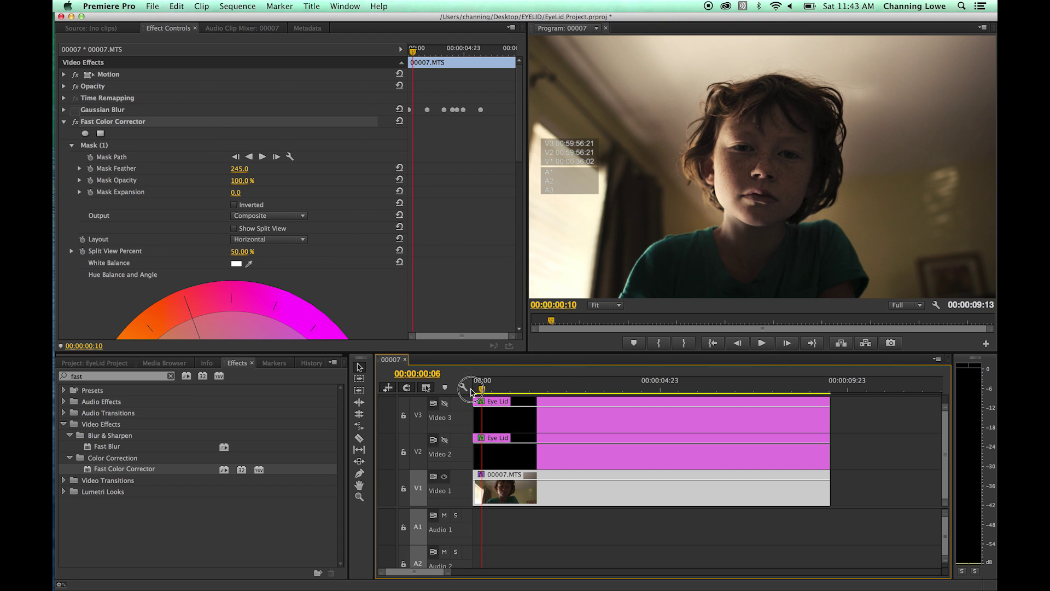
left_click(104, 147)
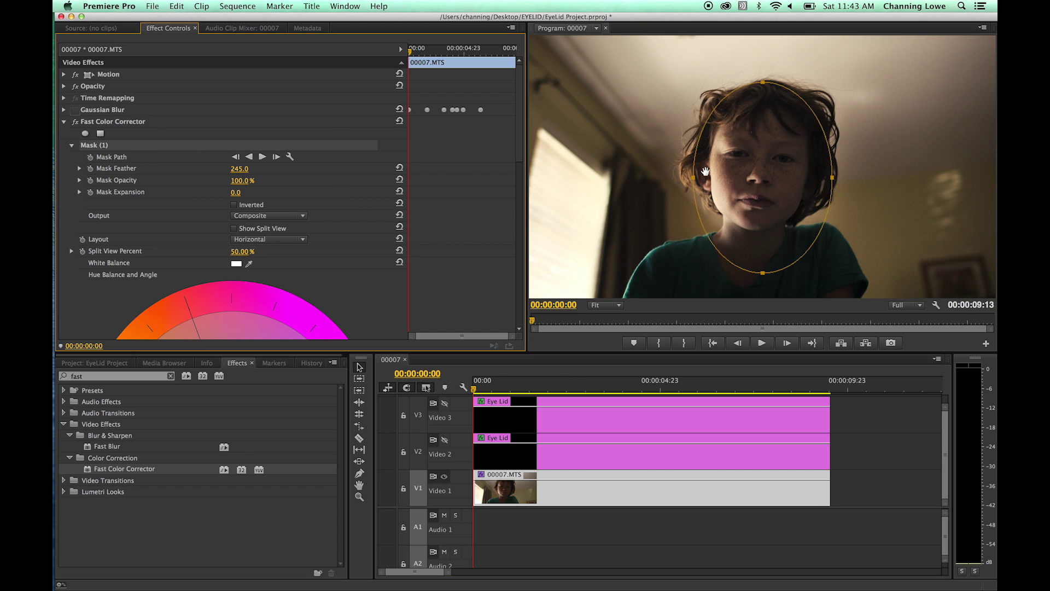
left_click(731, 177)
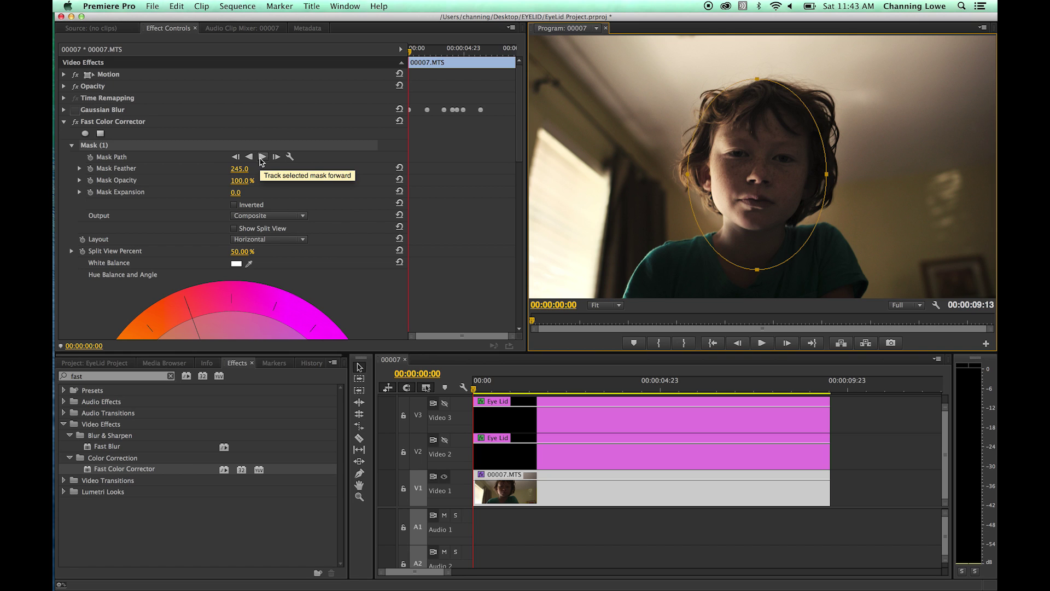
left_click(262, 157)
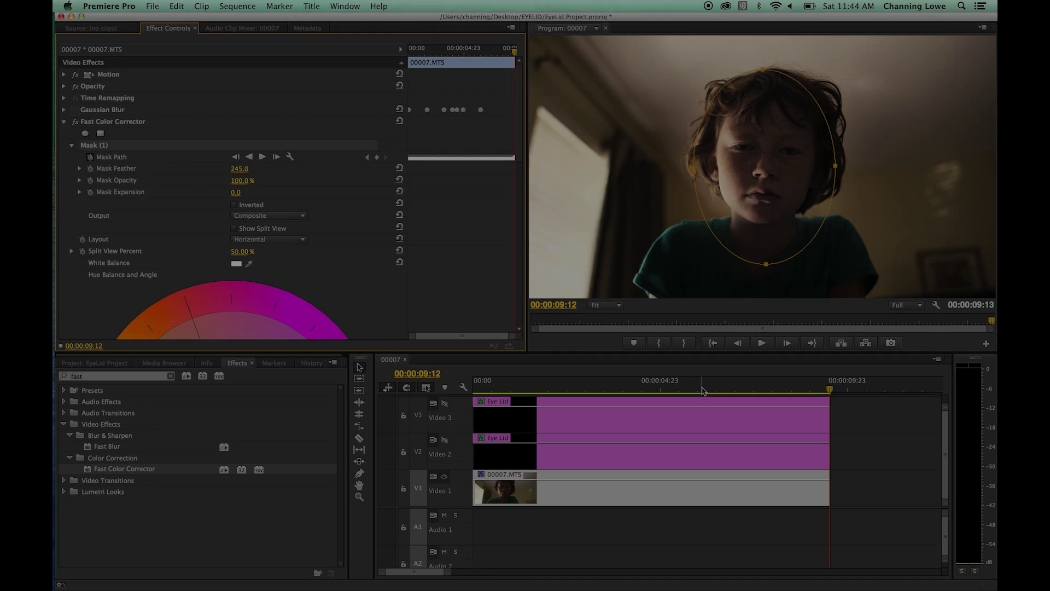
Review how the tracked mask follows the face, return to the sequence start and collapse the Fast Color Corrector
left_click_drag(702, 390, 543, 390)
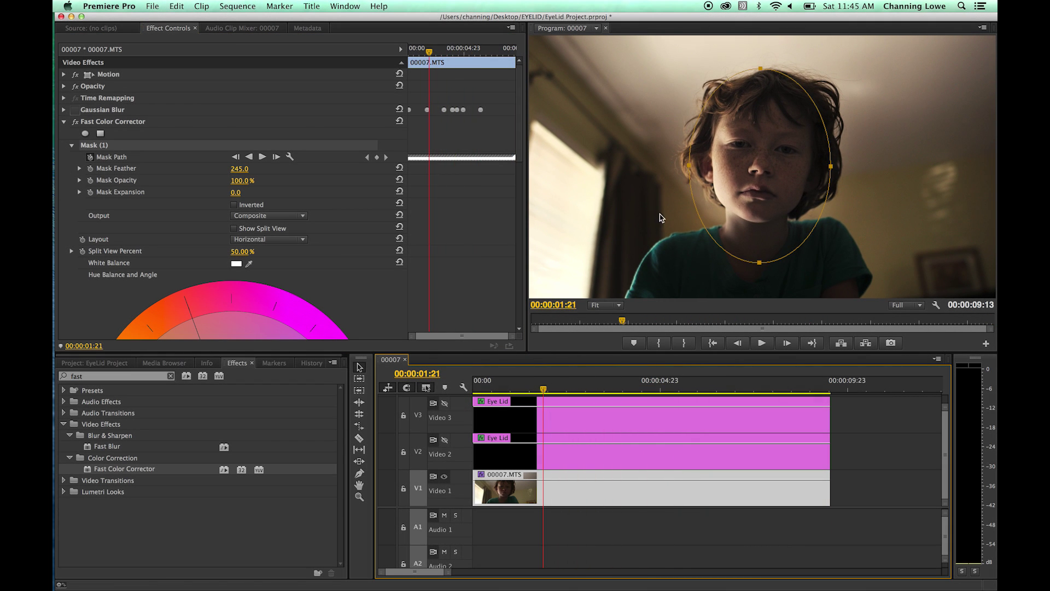
key("space")
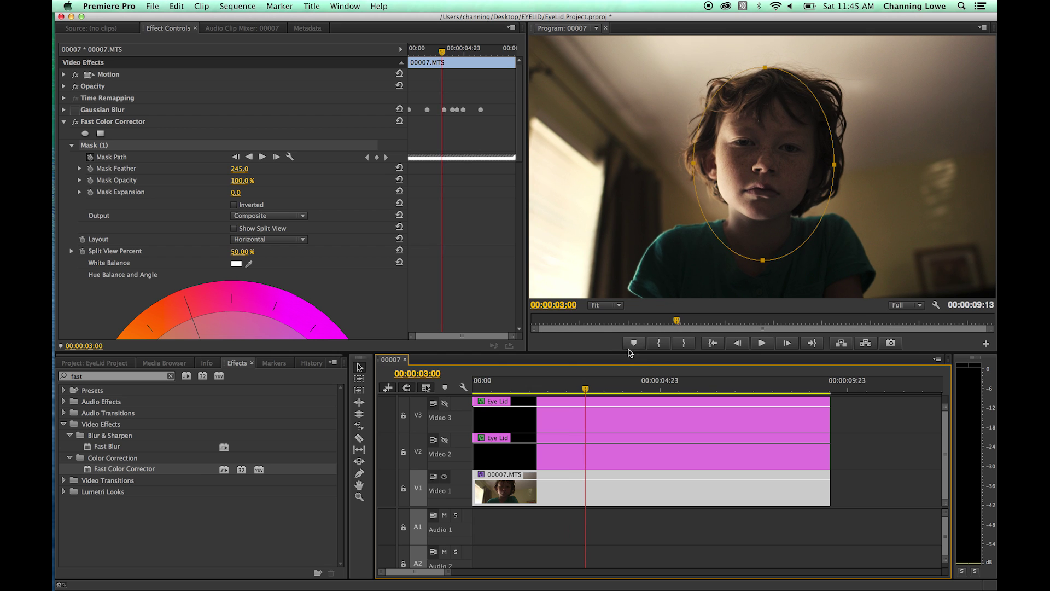
left_click_drag(642, 389, 414, 409)
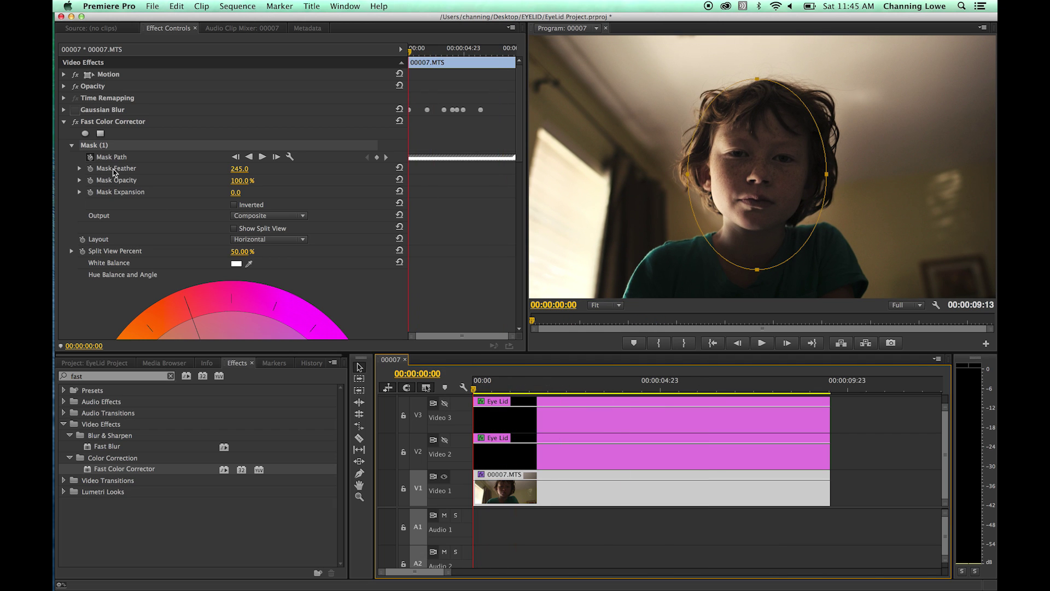
left_click(64, 122)
Re-enable the Gaussian Blur on the 00007 clip and turn on its Repeat Edge Pixels option
left_click(75, 111)
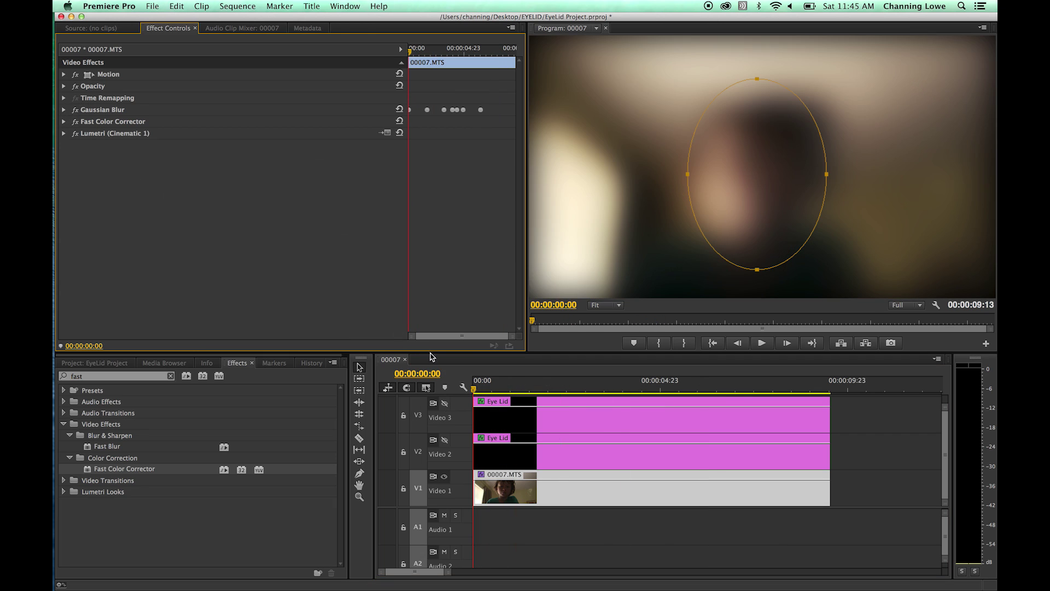
mouse_move(493, 391)
left_mouse_down()
mouse_move(706, 406)
mouse_move(493, 396)
mouse_move(520, 391)
mouse_move(498, 390)
left_mouse_up()
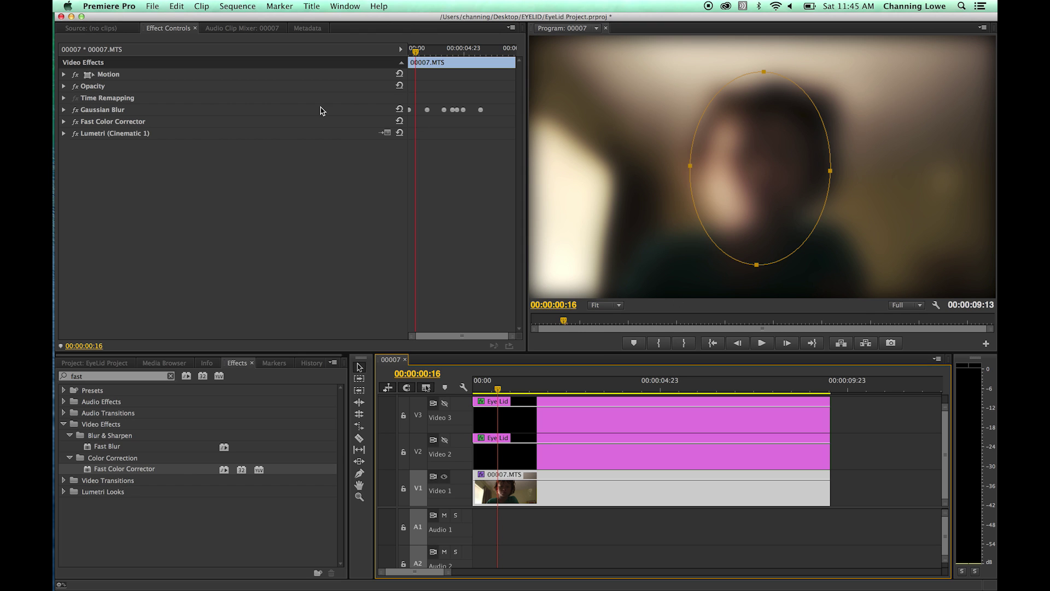
left_click(63, 110)
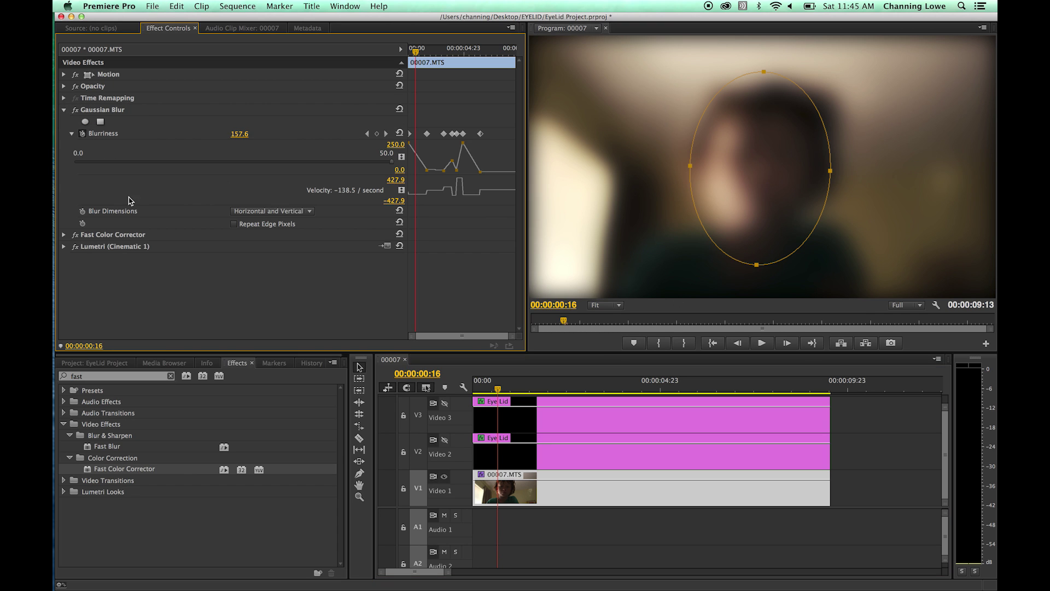
left_click(234, 224)
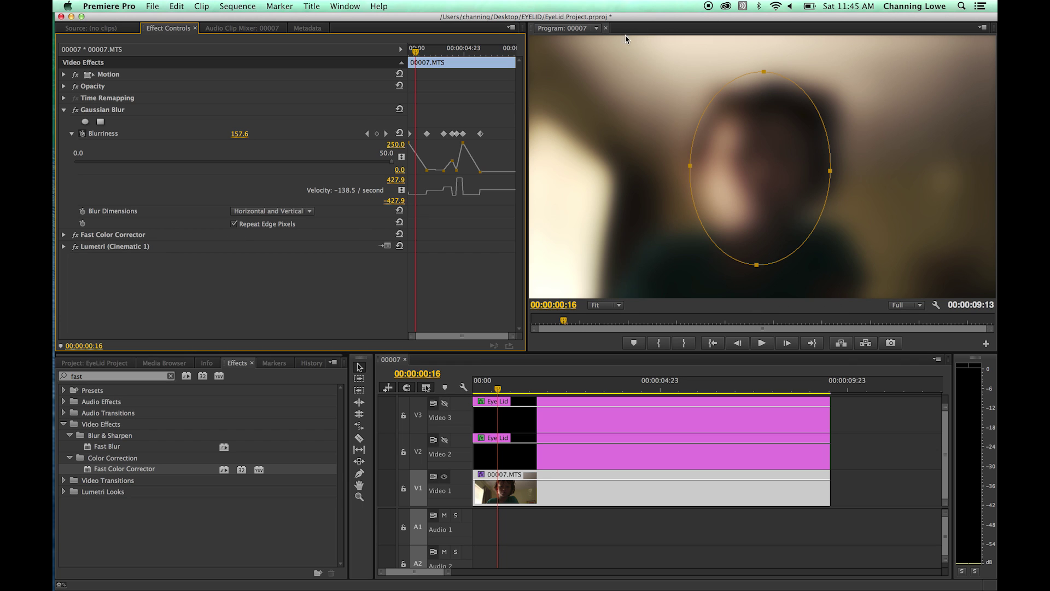
Make the Eye Lid tracks Video 2 and Video 3 visible again, and return to the sequence start with no clip selected
left_click_drag(509, 391, 670, 390)
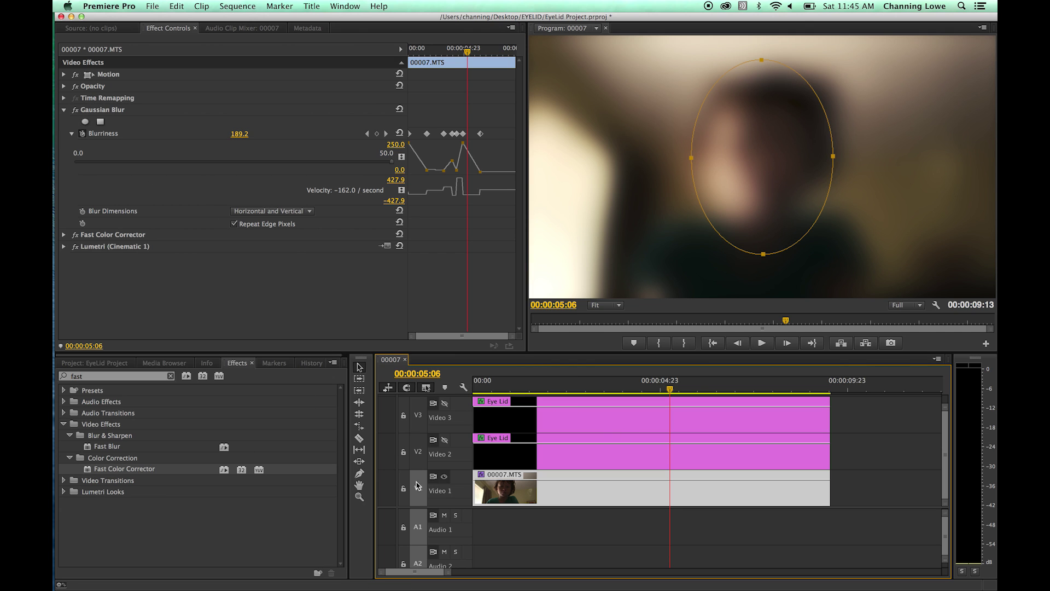
left_click(445, 403)
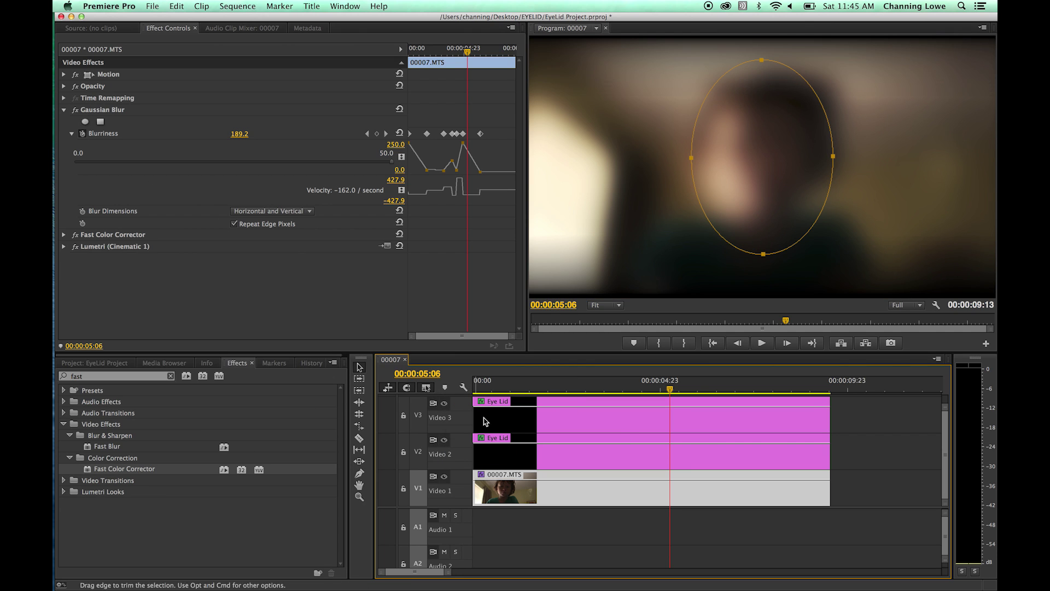
left_click_drag(555, 388, 754, 412)
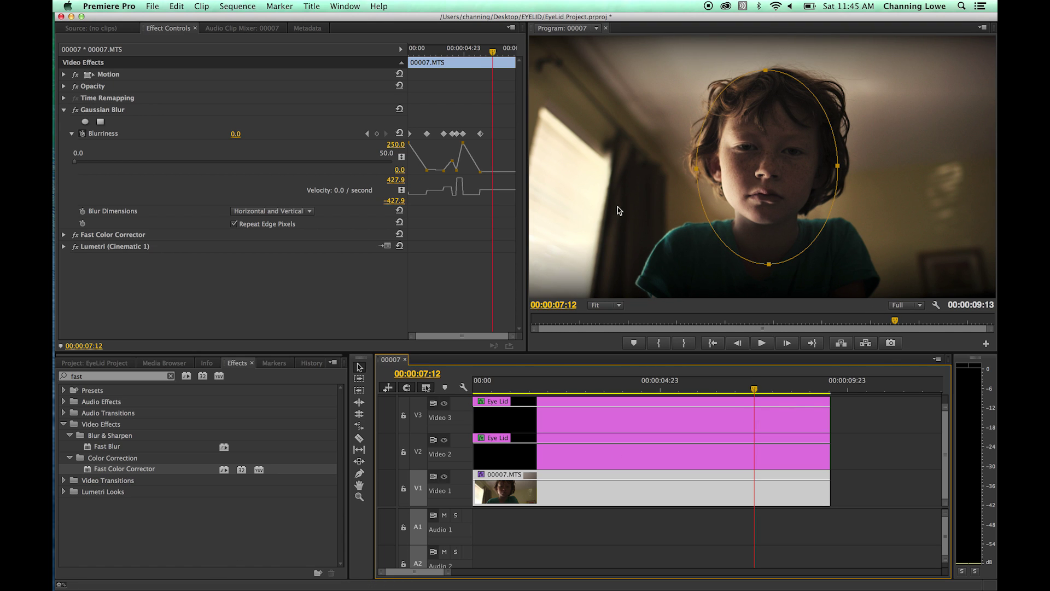
left_click(613, 548)
left_click_drag(699, 382, 412, 405)
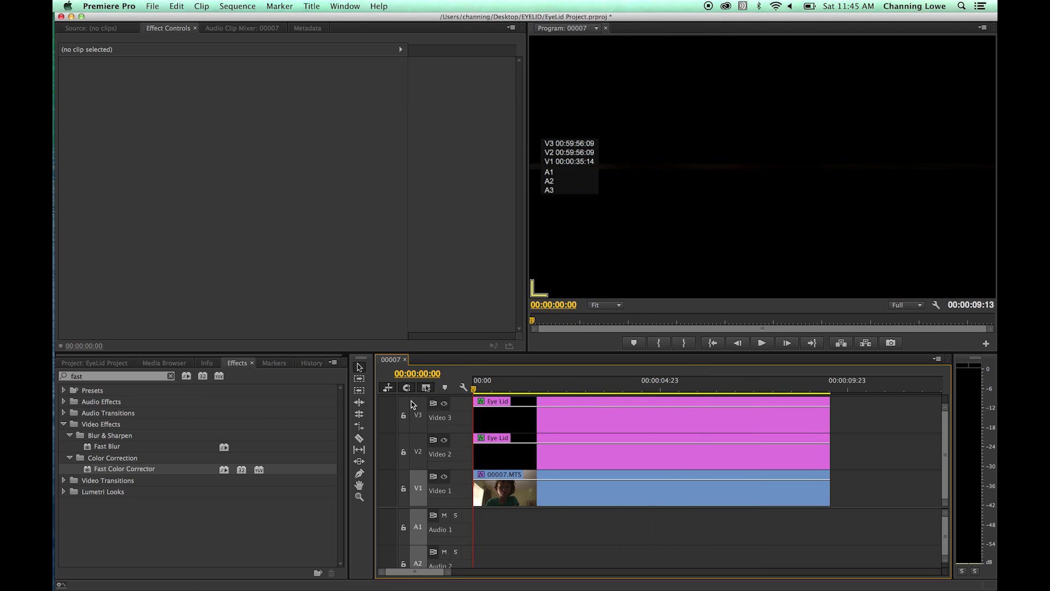